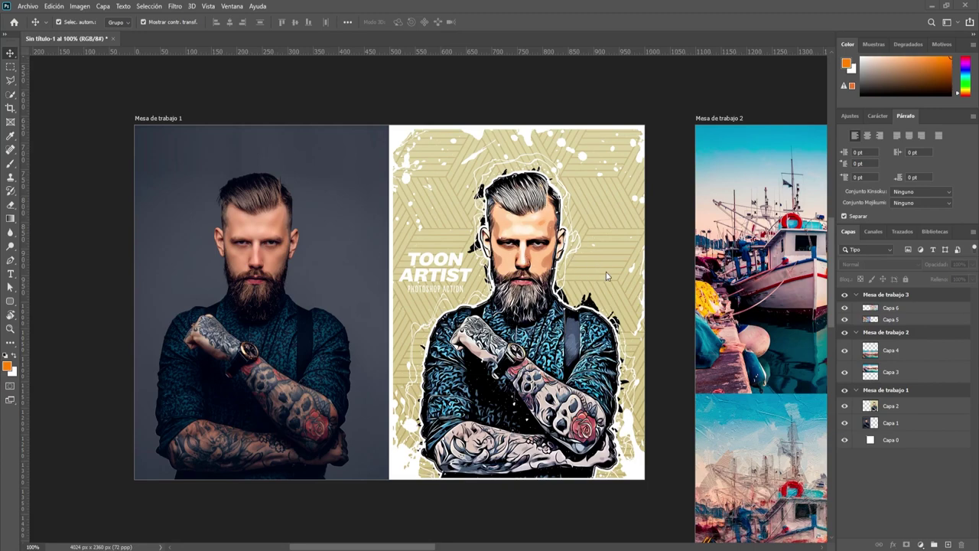
Step: Pan across the painted harbour artboard, then the watercolour street-car artboard
mouse_move(606, 271)
left_mouse_down()
mouse_move(579, 235)
mouse_move(534, 221)
mouse_move(537, 139)
left_mouse_up()
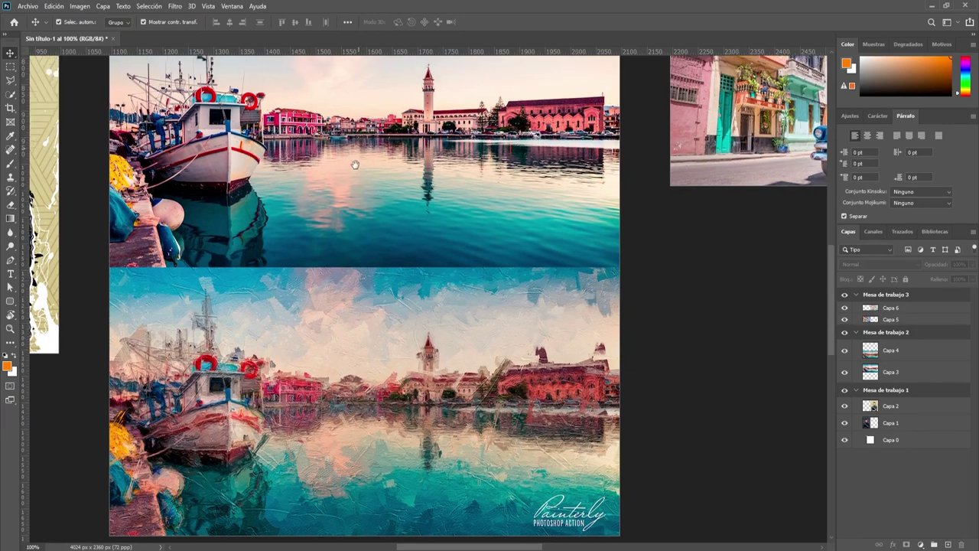
left_click_drag(356, 164, 339, 274)
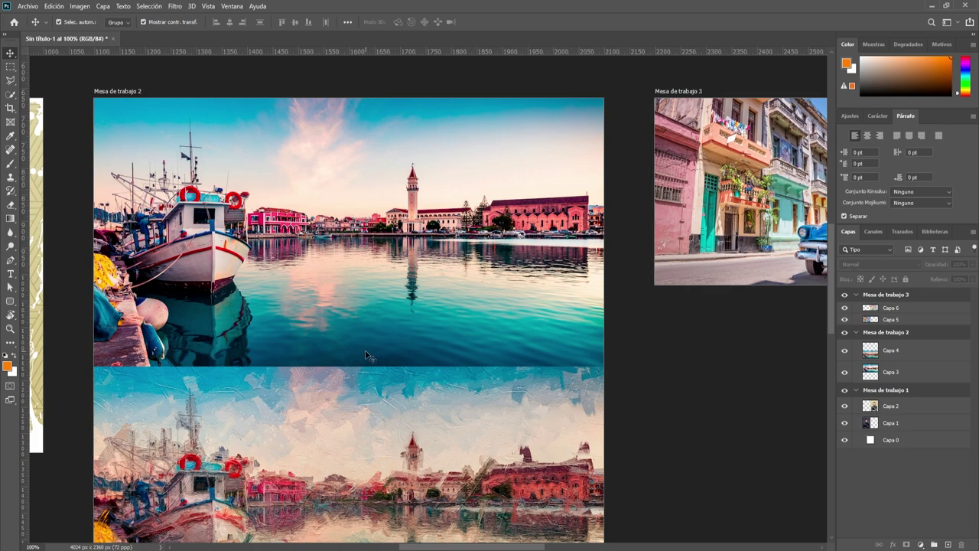
scroll(368, 356, "down", 2)
scroll(368, 356, "down", 3)
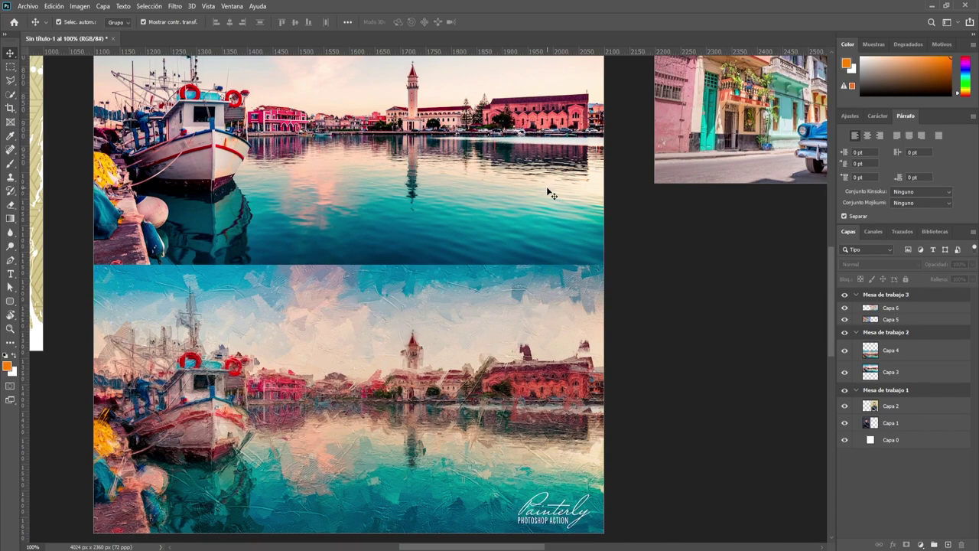
left_click_drag(518, 290, 150, 316)
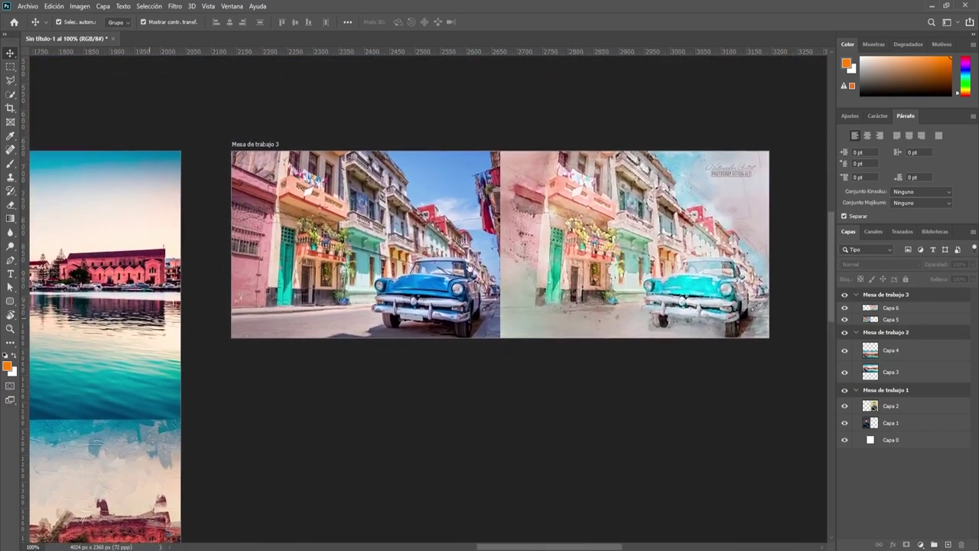
scroll(149, 316, "right", 5)
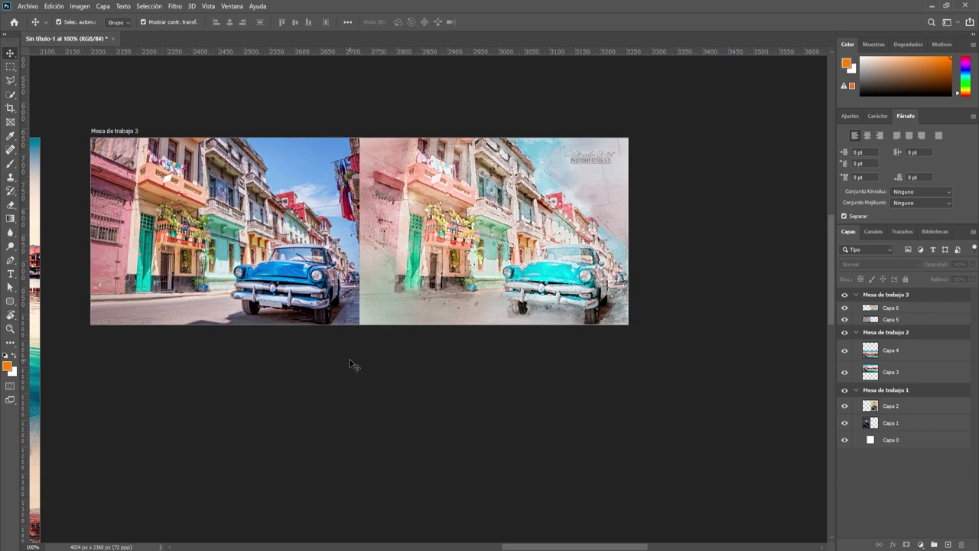
Step: In File Explorer, browse to Recursos > Fotos and select all five photos
key("alt+Tab")
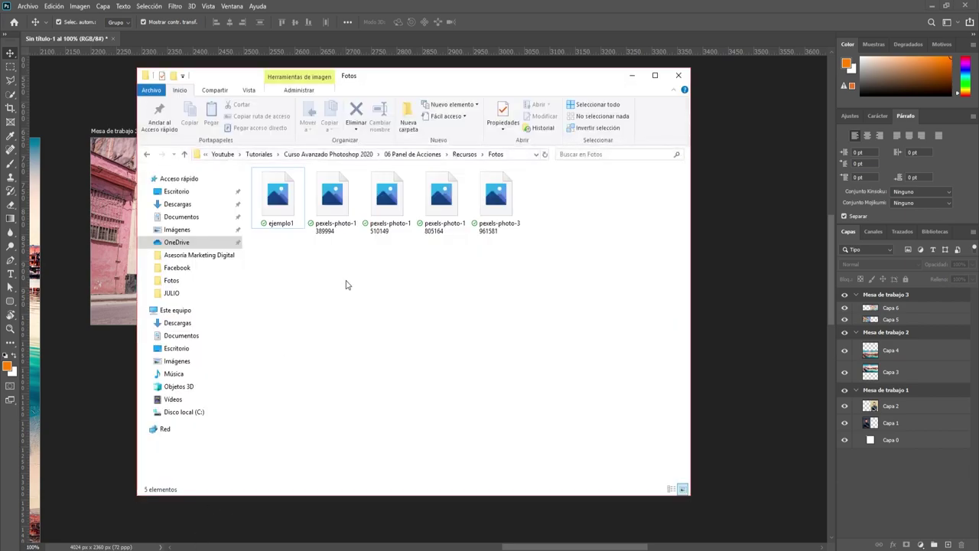
left_click(183, 154)
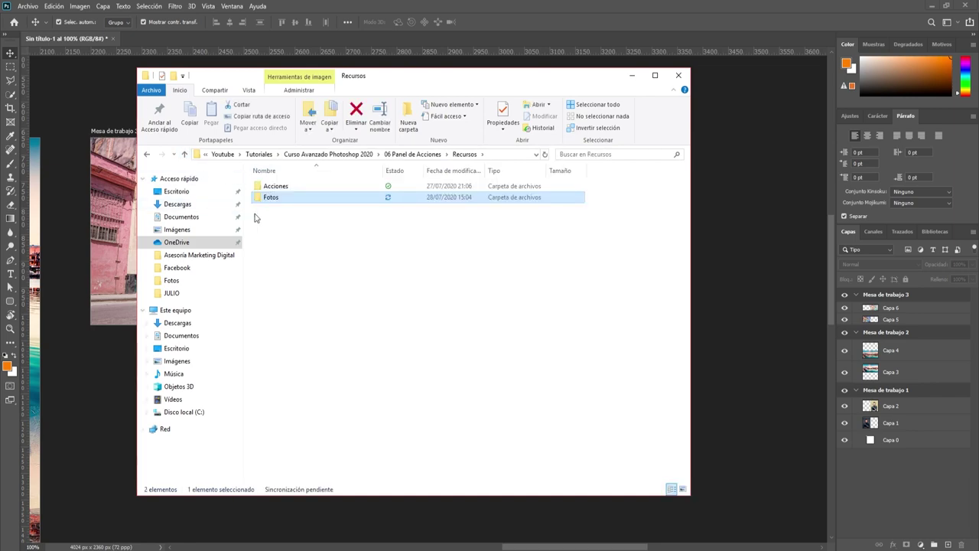
left_click(184, 154)
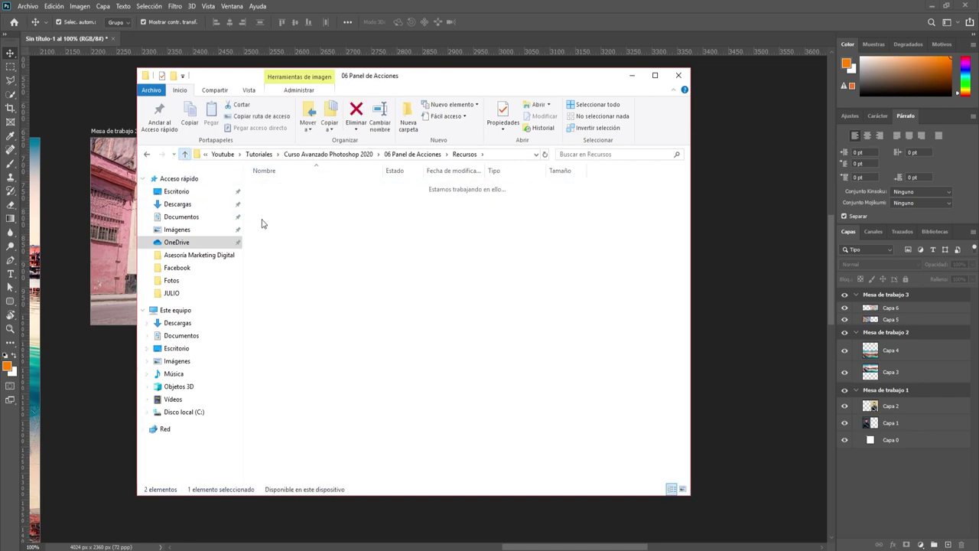
double_click(282, 189)
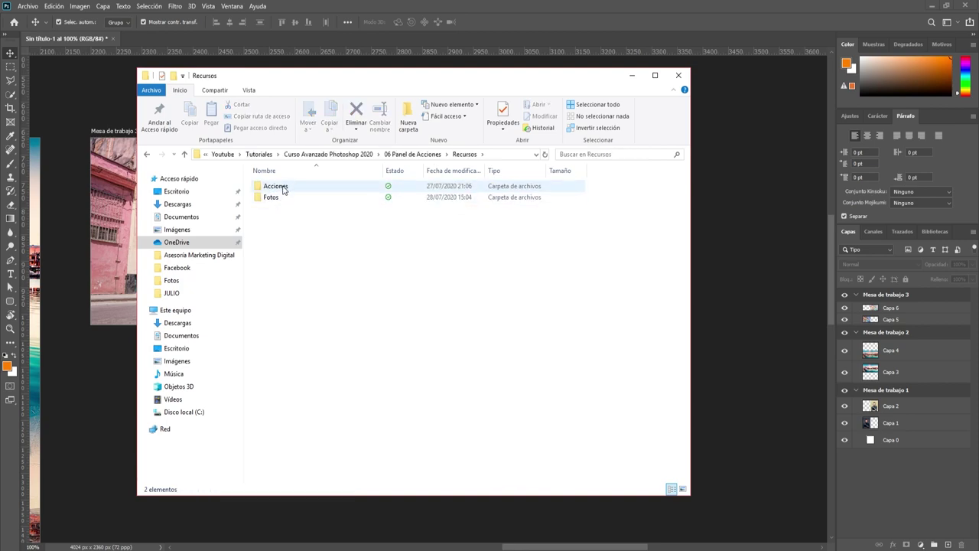
double_click(271, 197)
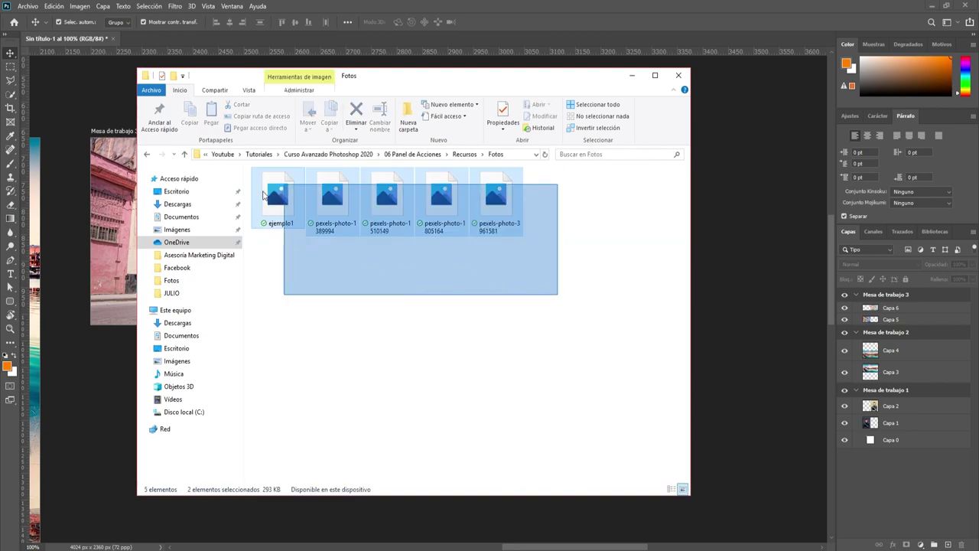
left_click_drag(558, 299, 261, 188)
Step: Check the three action archives in Acciones, then minimise the Explorer window
left_click(184, 154)
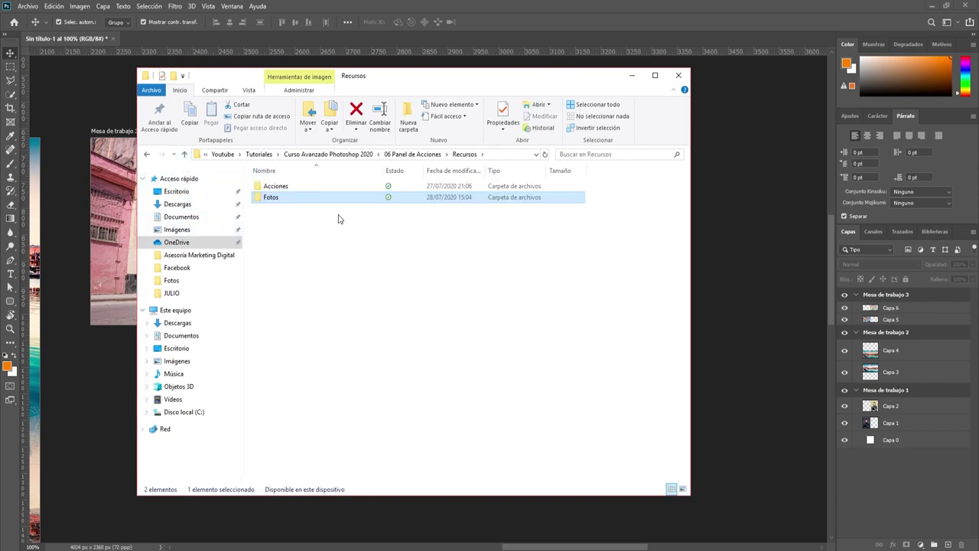
double_click(277, 186)
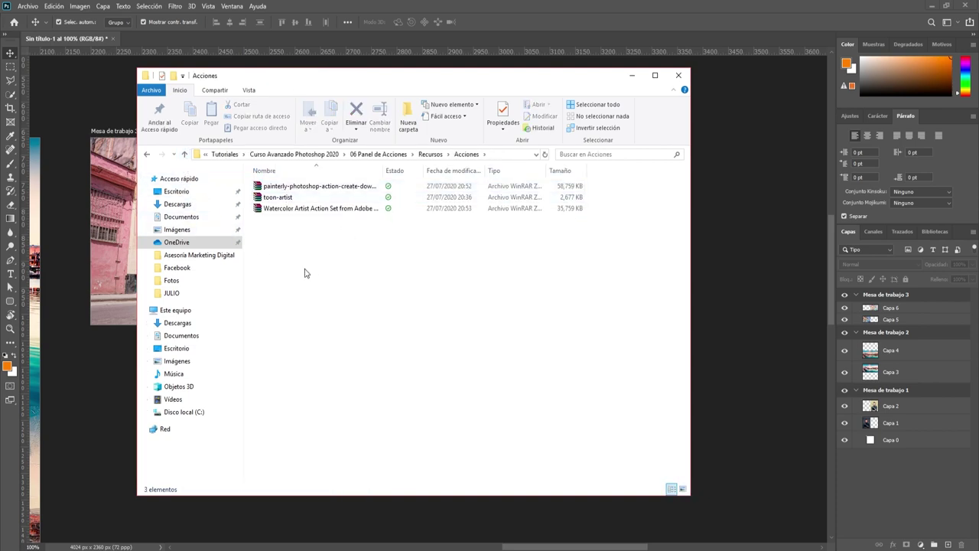
left_click_drag(304, 268, 289, 190)
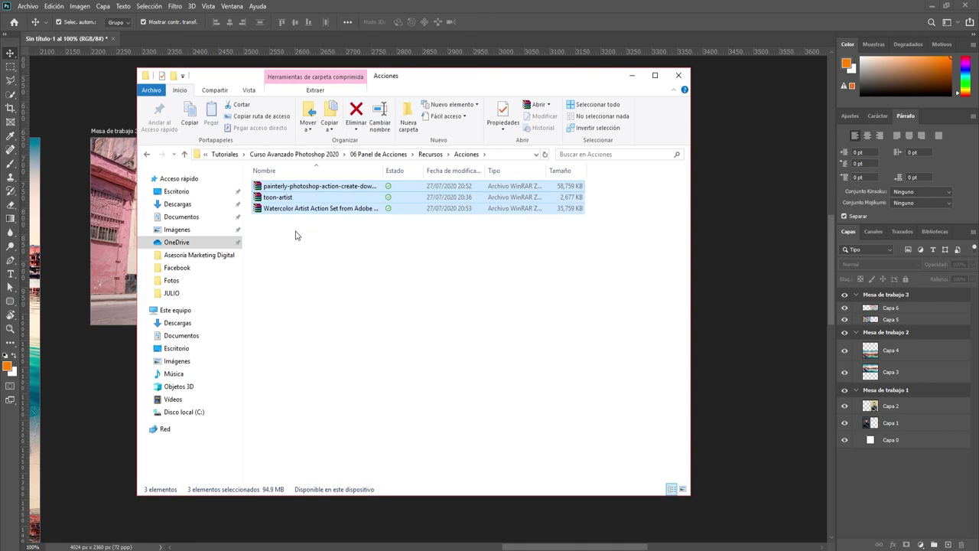
left_click(313, 253)
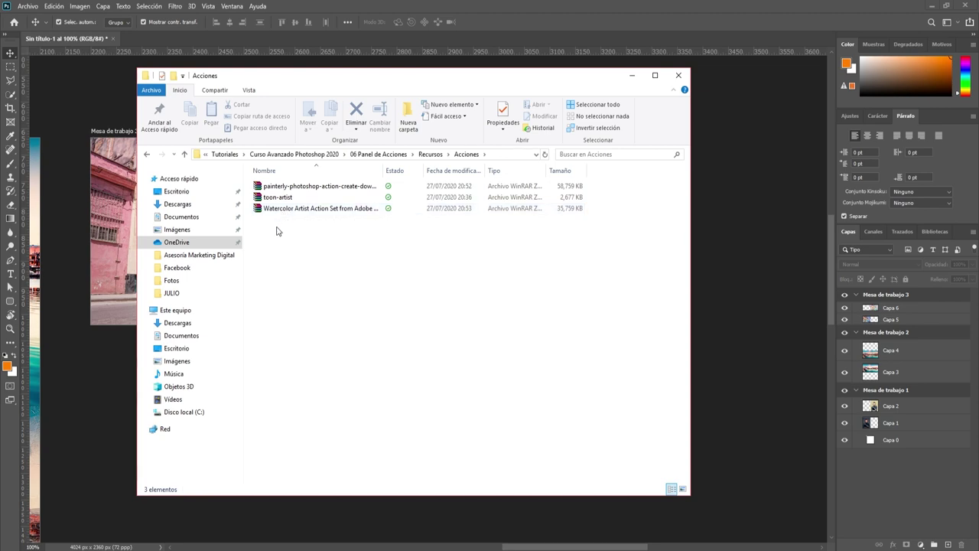
left_click(632, 75)
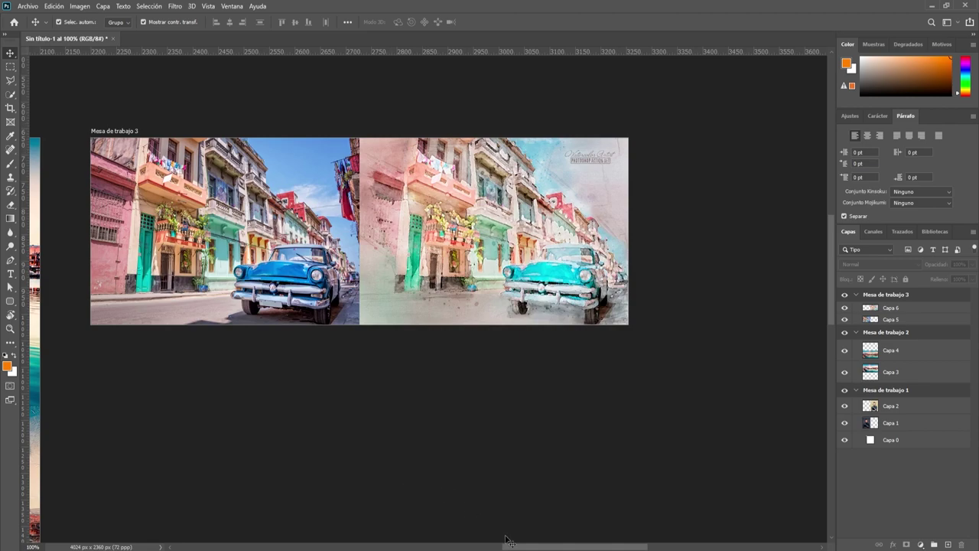
Step: Create a blank 1000 x 668 document, then close it
left_click_drag(511, 547, 406, 547)
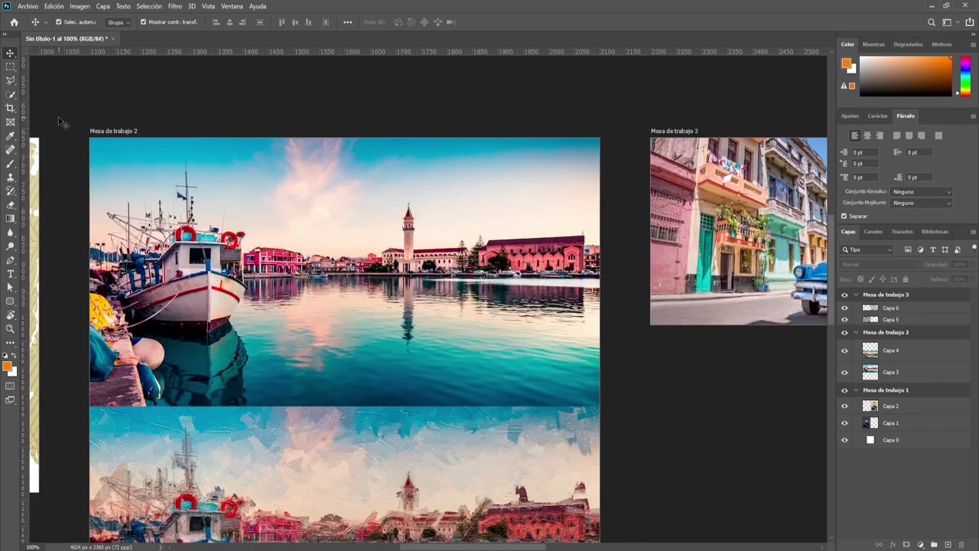
left_click(26, 7)
left_click(33, 20)
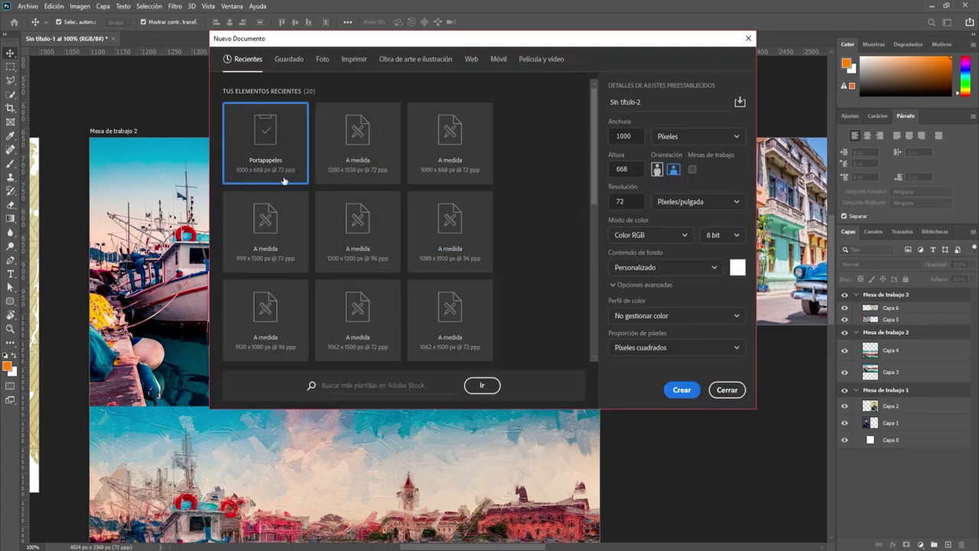
left_click(681, 390)
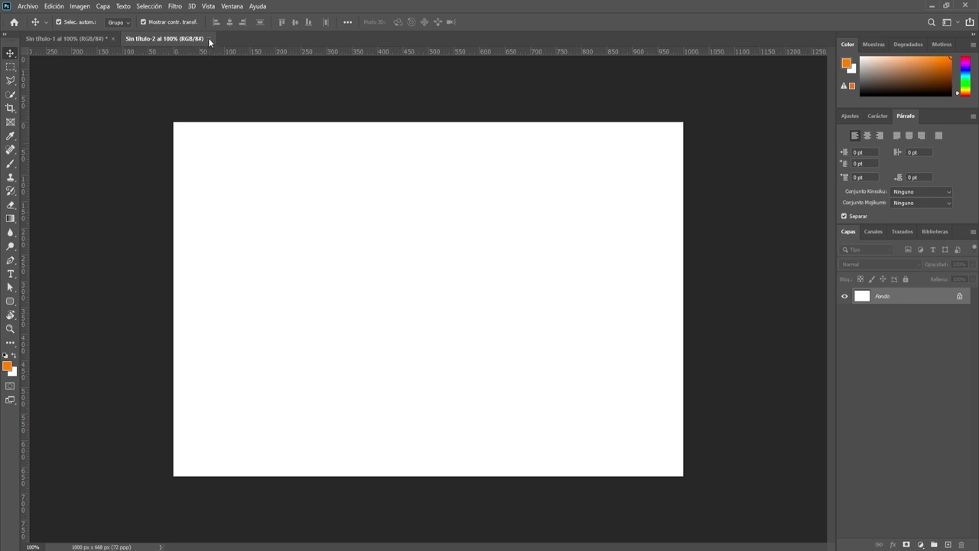
left_click(209, 38)
Step: Open ejemplo1 from 06 Panel de Acciones > Recursos > Fotos, keeping its embedded profile
left_click(31, 7)
left_click(34, 26)
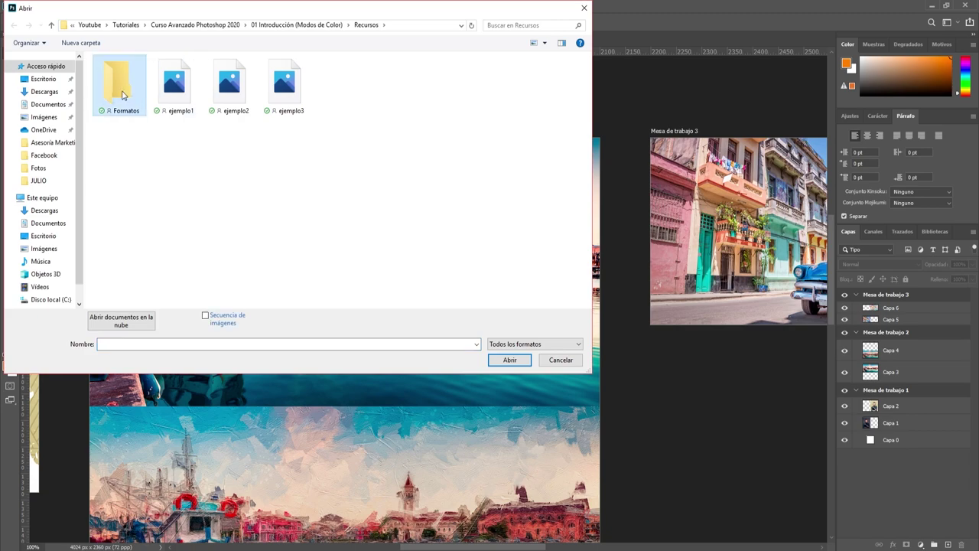
left_click(52, 25)
left_click(51, 25)
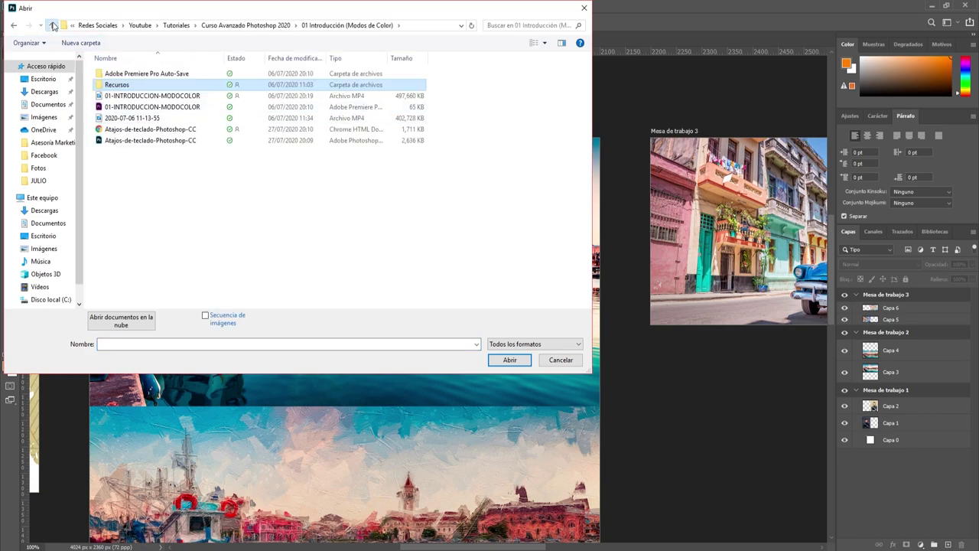
double_click(132, 131)
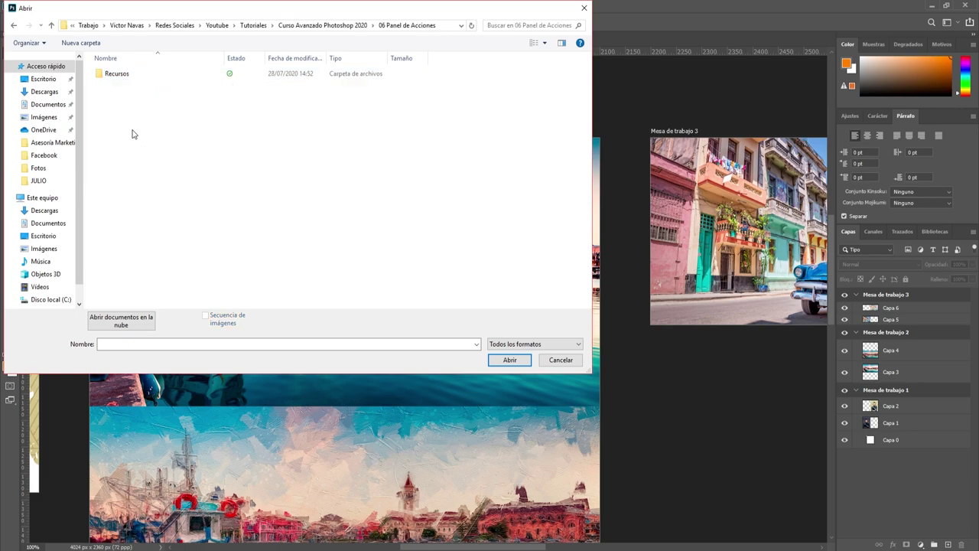
double_click(114, 75)
left_click(117, 90)
double_click(118, 89)
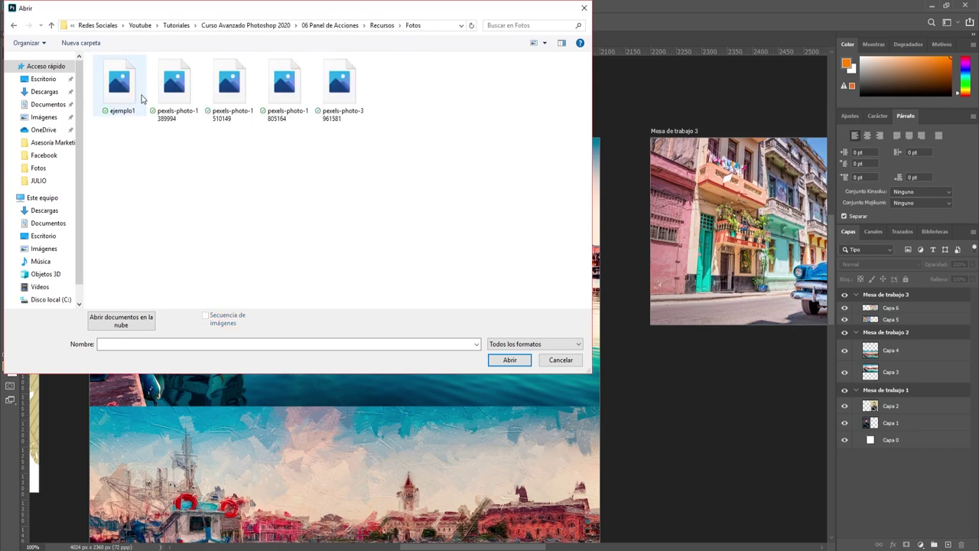
left_click(142, 96)
left_click(496, 363)
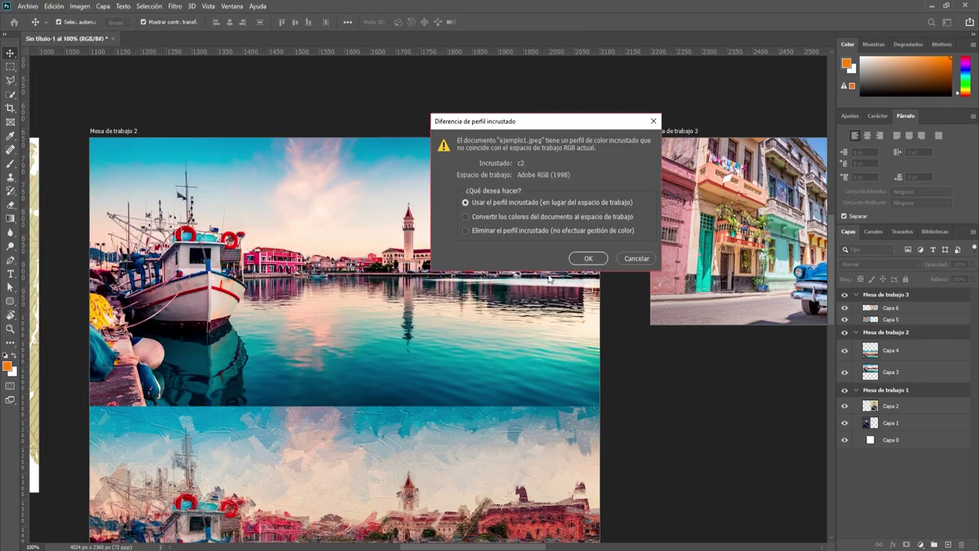
left_click(587, 257)
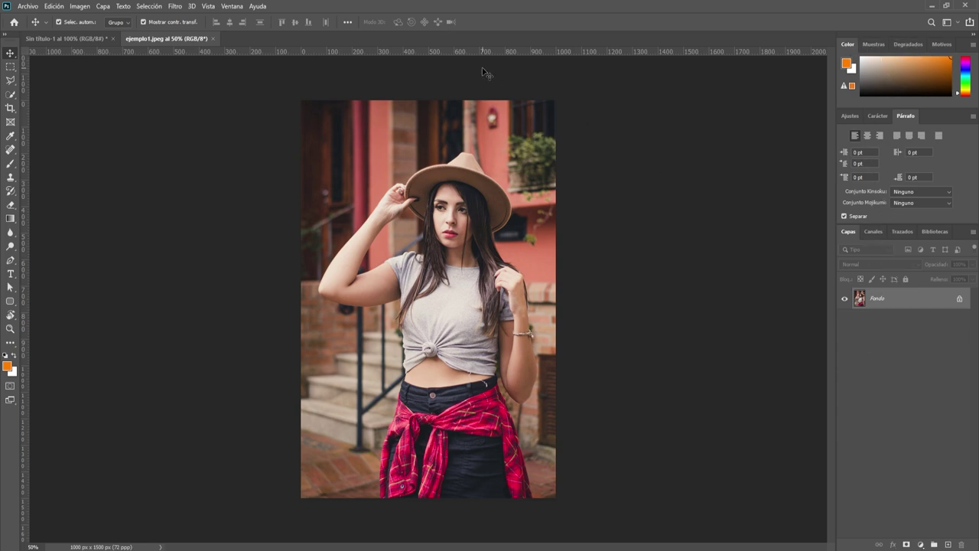
Step: Show the Actions panel and peek inside the default actions set
left_click(232, 7)
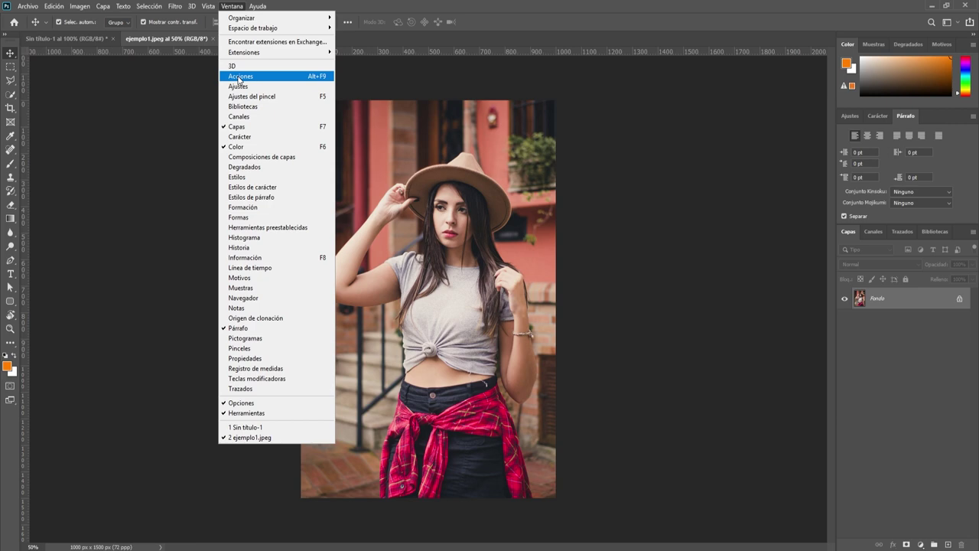
left_click(239, 77)
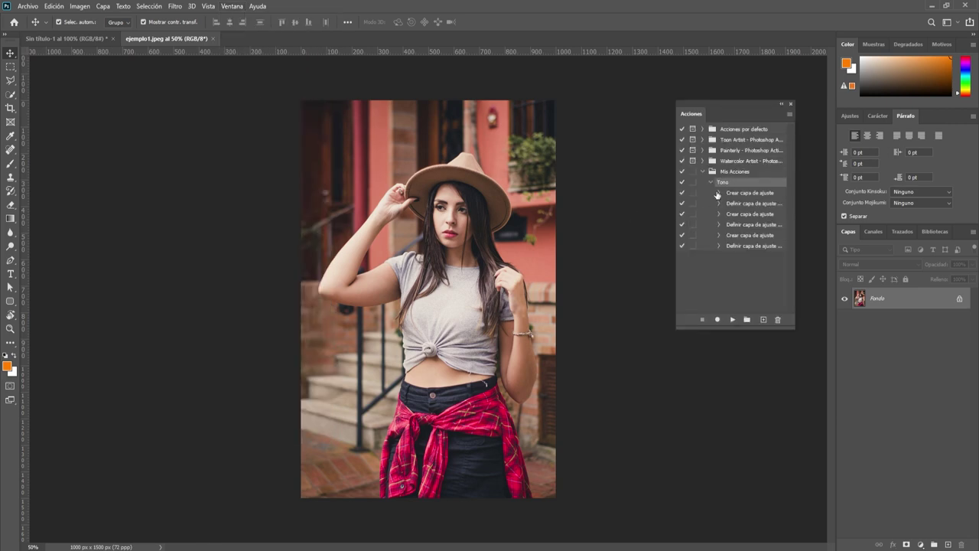
left_click_drag(717, 104, 751, 97)
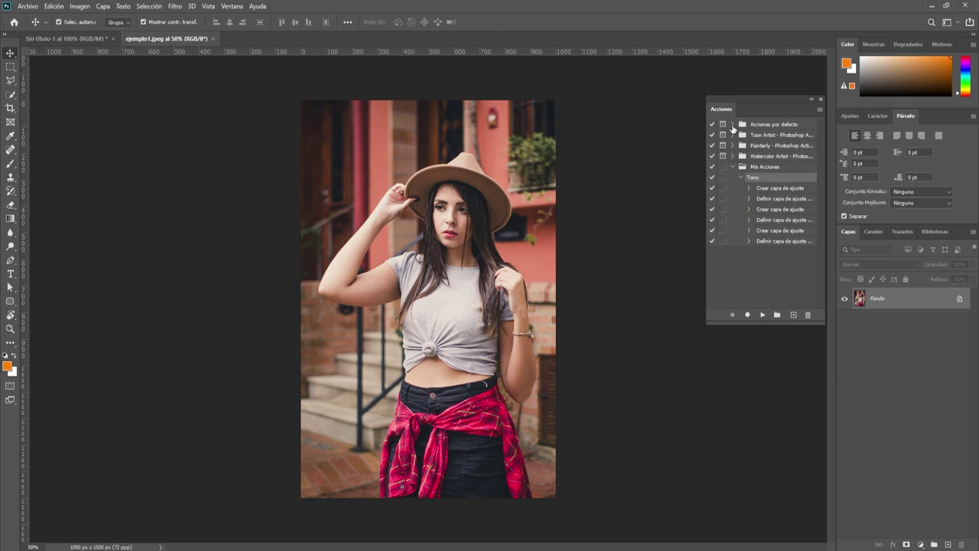
left_click(734, 125)
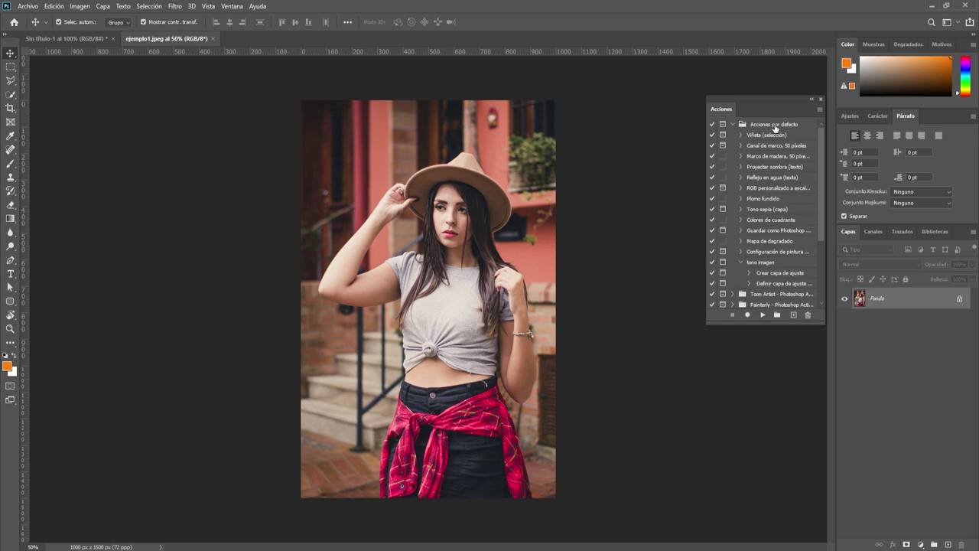
left_click(733, 124)
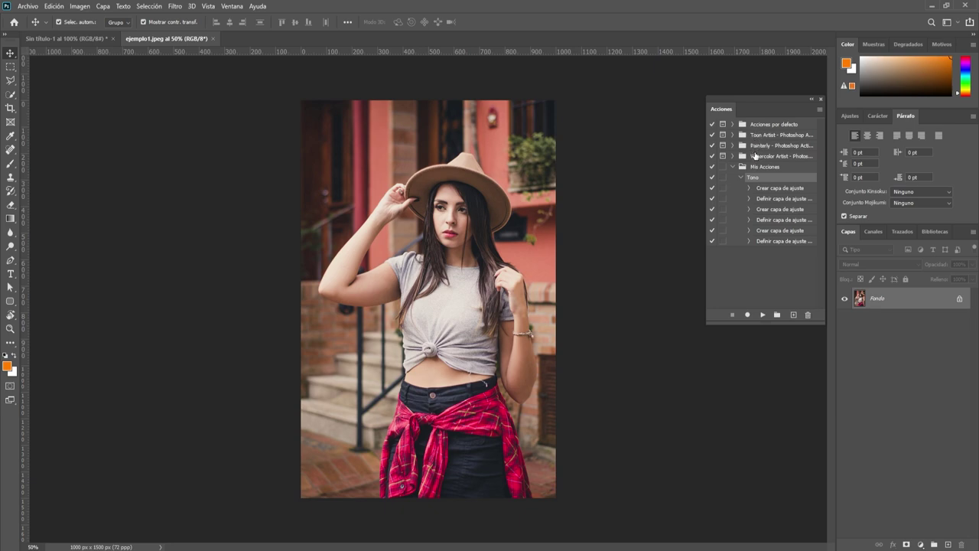
Step: Select the Toon Artist, Painterly and Watercolor Artist sets, then collapse Mis Acciones
left_click(758, 136)
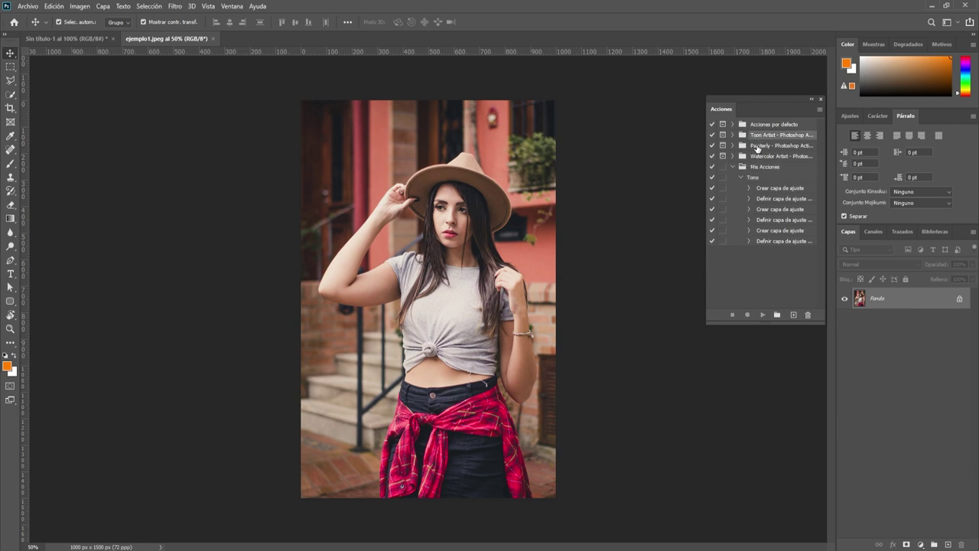
left_click(761, 146)
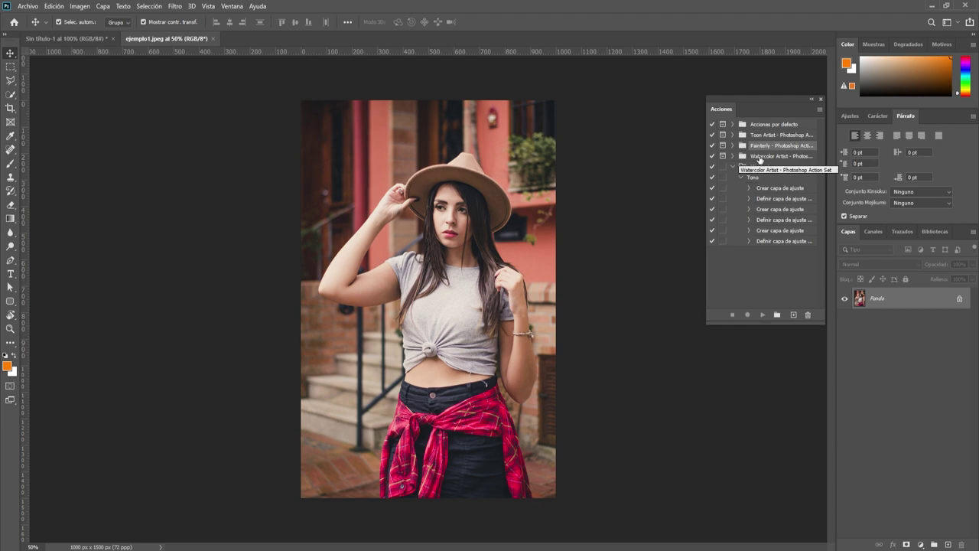
left_click(762, 156)
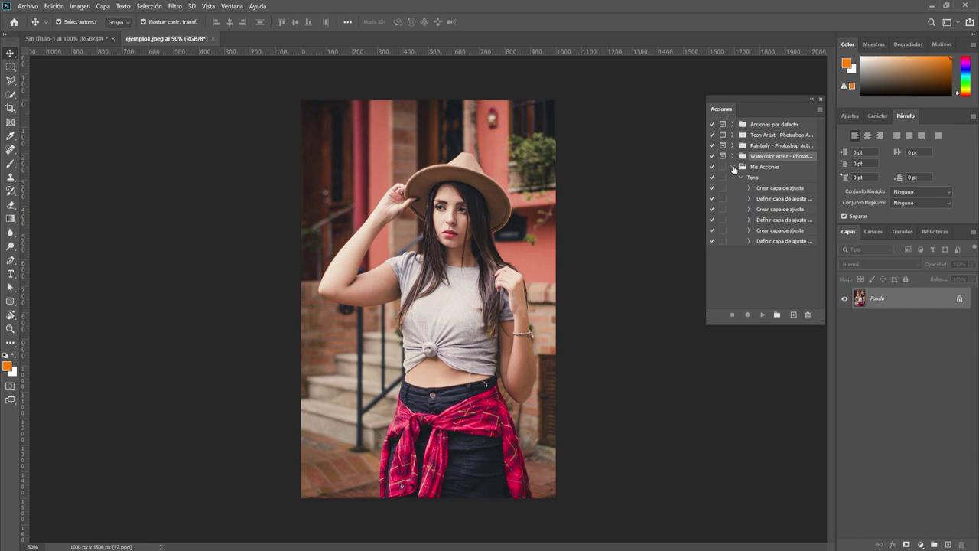
left_click(733, 167)
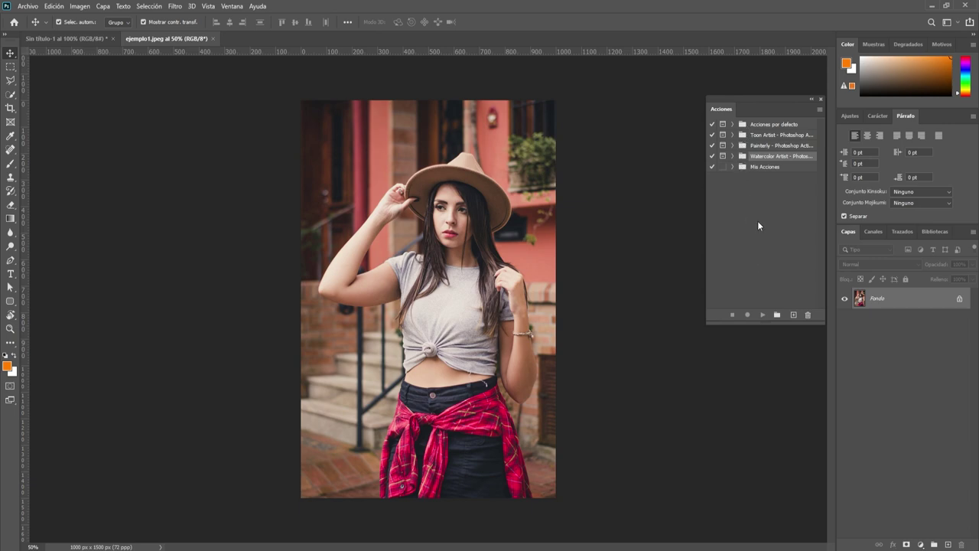
Step: Step through the Tono action's alternating Crear and Definir capa de ajuste steps
left_click(733, 167)
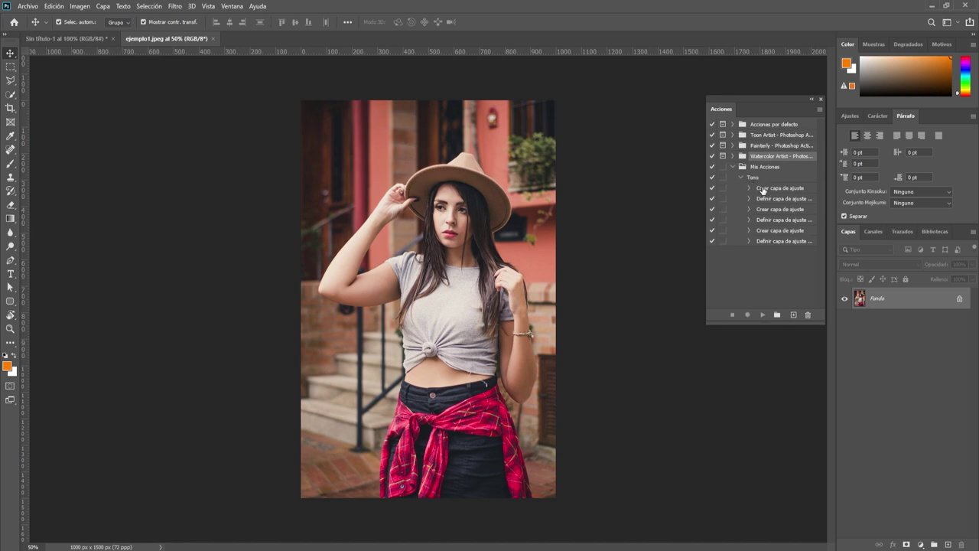
left_click(776, 189)
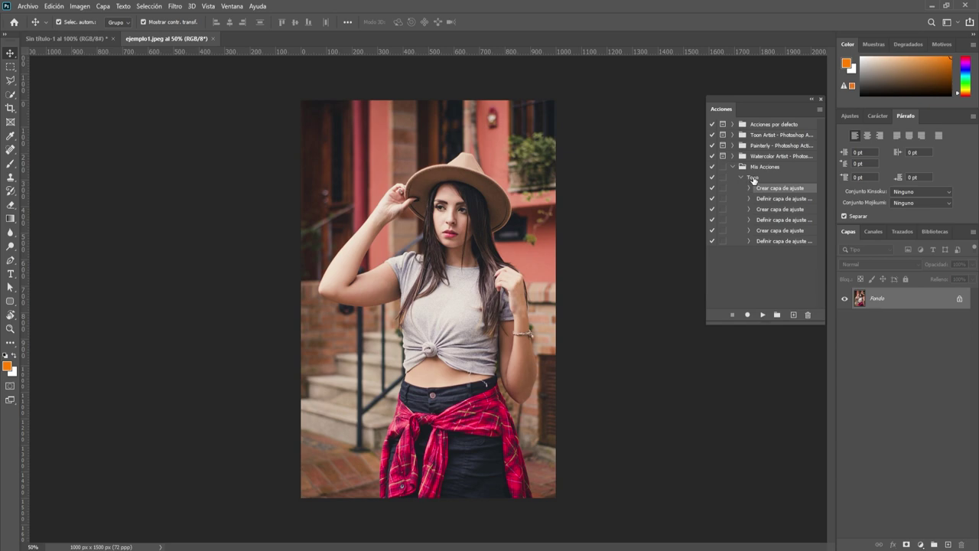
left_click(753, 179)
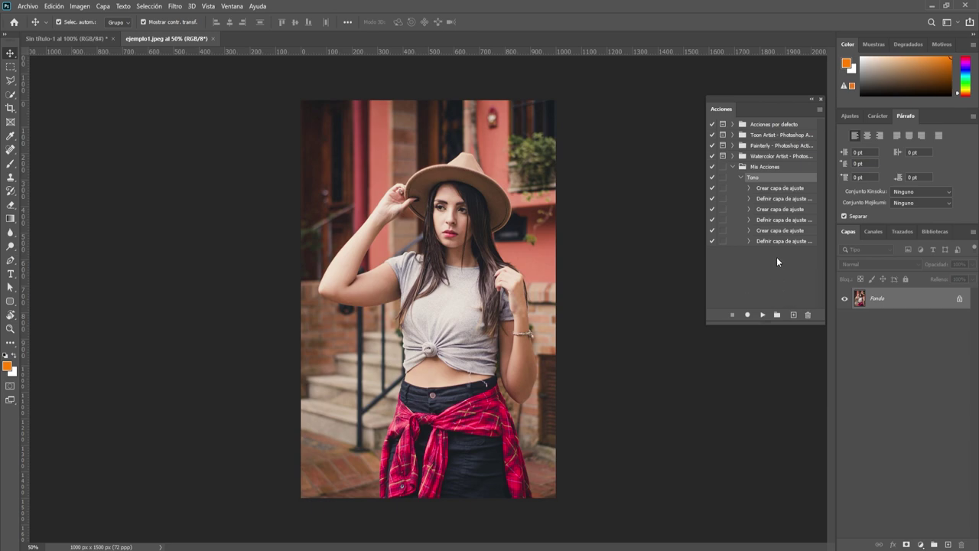
left_click(773, 189)
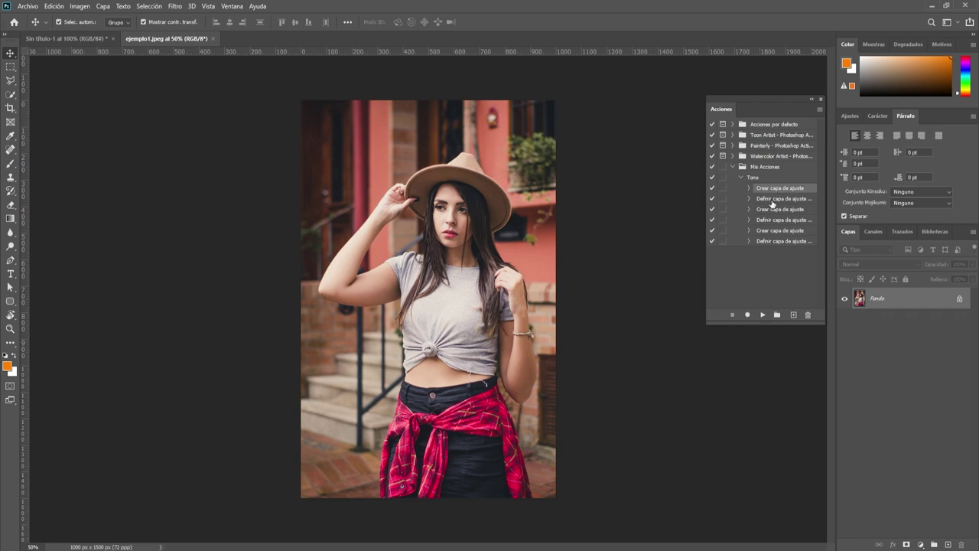
left_click(774, 199)
left_click(772, 211)
left_click(770, 221)
left_click(770, 232)
left_click(769, 242)
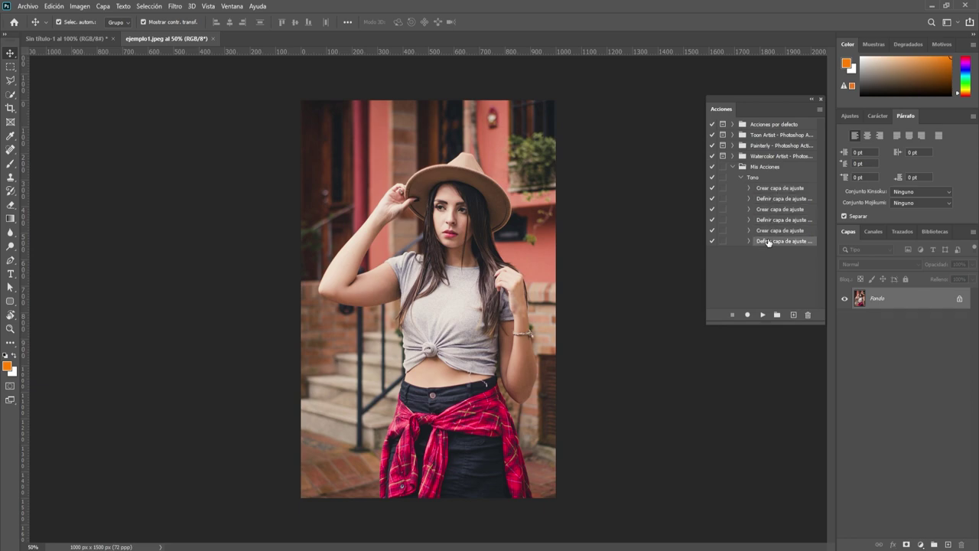
left_click(750, 179)
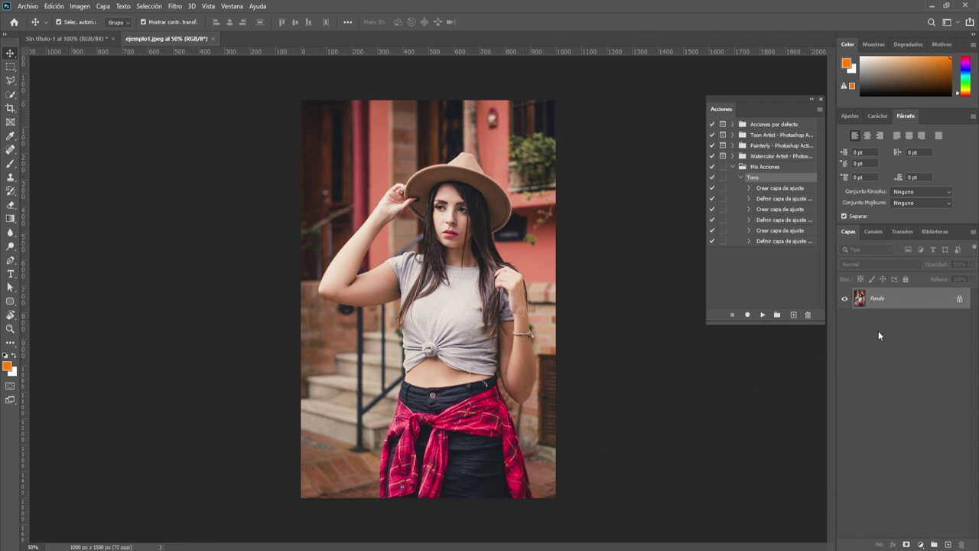
Step: Unlock the Fondo layer, play the Tono action, and hide its adjustment layers to compare
left_click(960, 301)
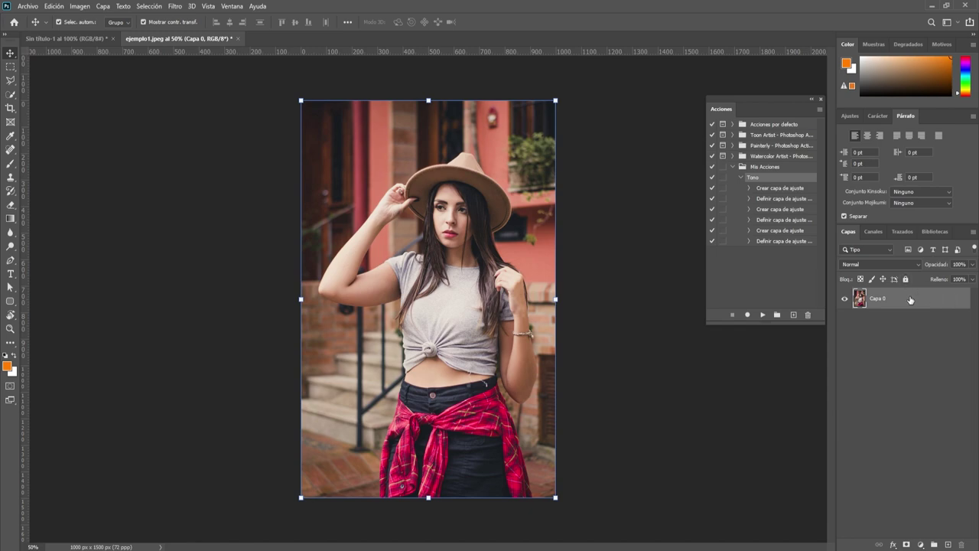
left_click(762, 316)
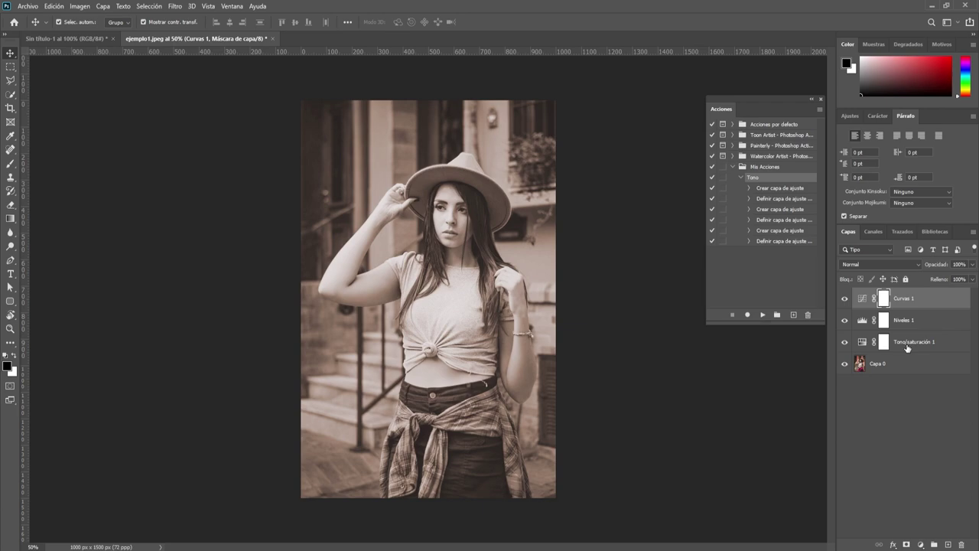
mouse_move(844, 300)
left_mouse_down()
mouse_move(845, 342)
mouse_move(844, 299)
left_mouse_up()
Step: Delete the three Tono adjustment layers and collapse Mis Acciones
left_click(935, 344, "shift")
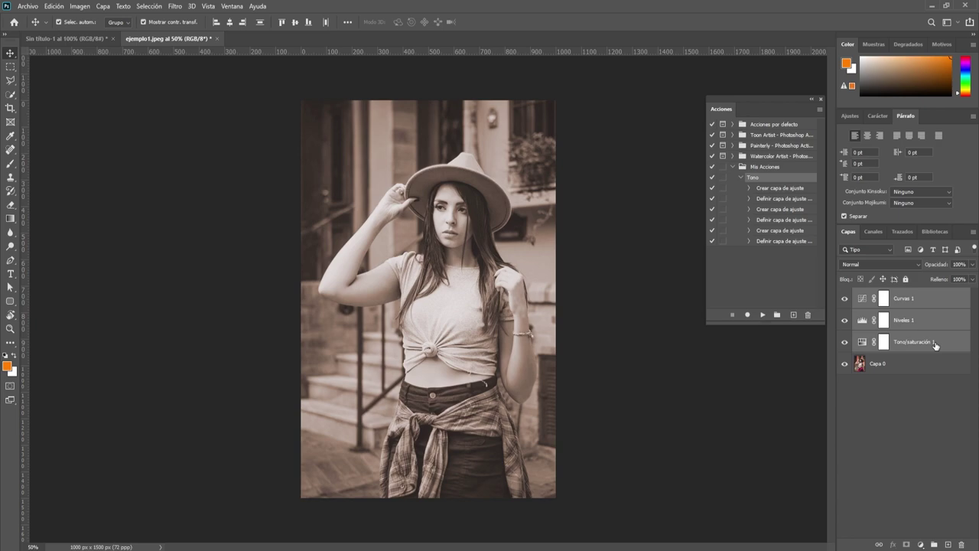
key("Delete")
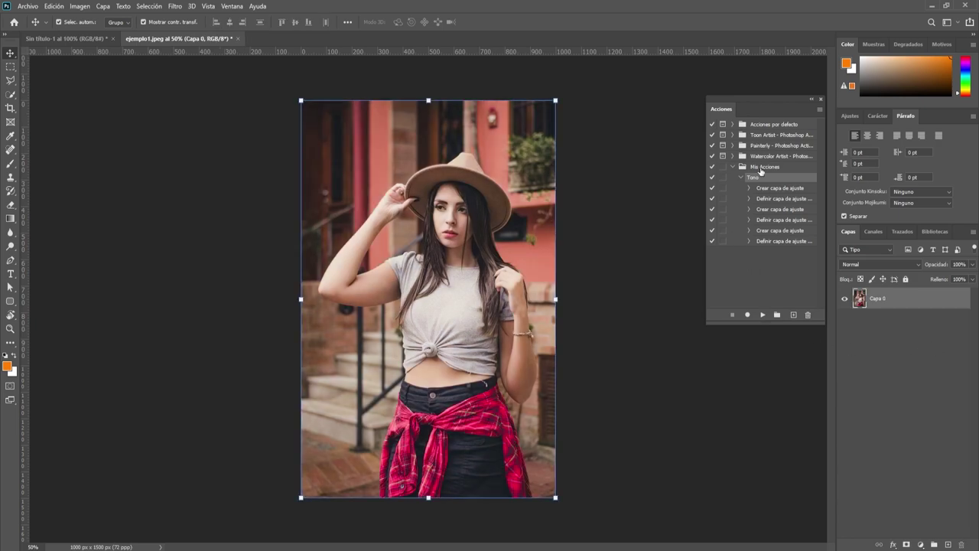
left_click(760, 168)
left_click(733, 168)
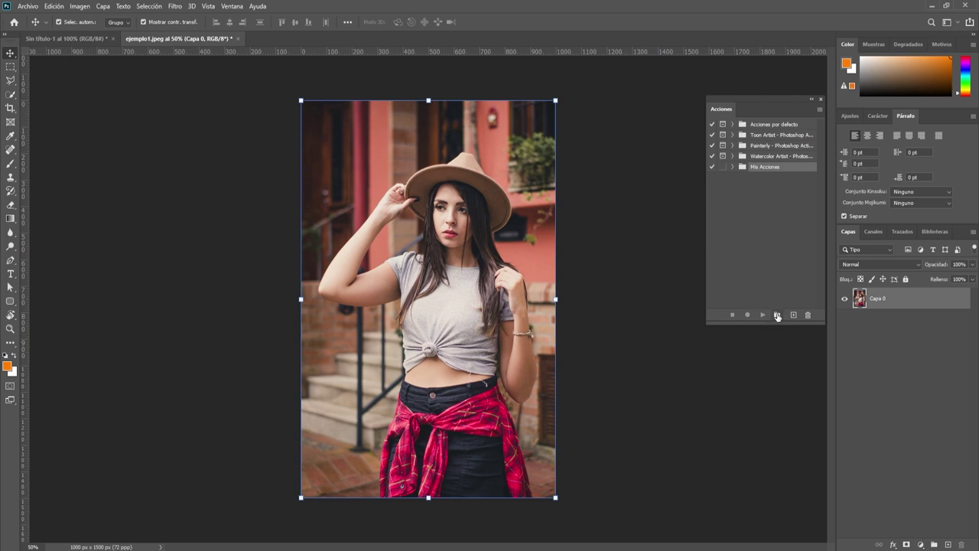
Step: Create a new action set named Ejemplo and expand it
left_click(777, 315)
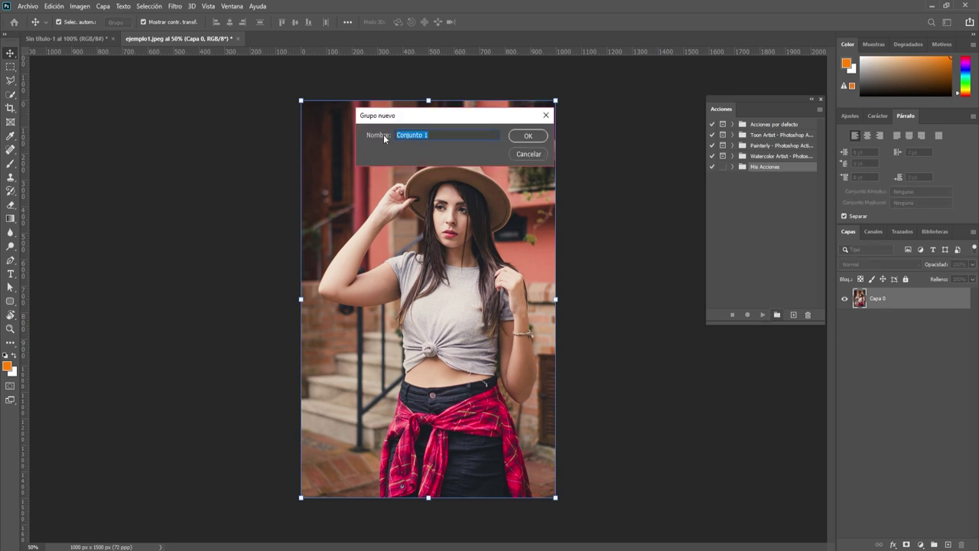
type("E")
type("je")
type("mplo")
left_click(526, 137)
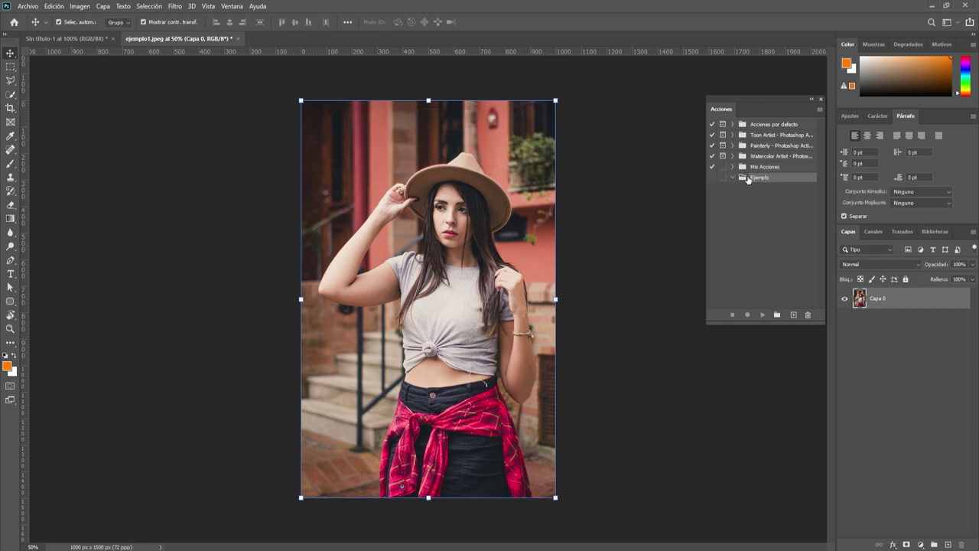
left_click(733, 179)
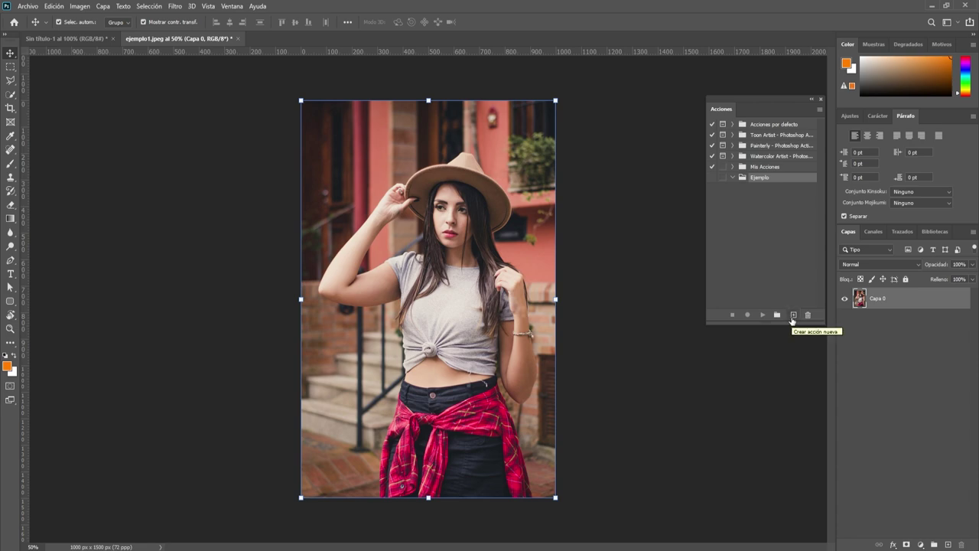
Step: Start a new action in Ejemplo and name it tono frío
left_click(793, 316)
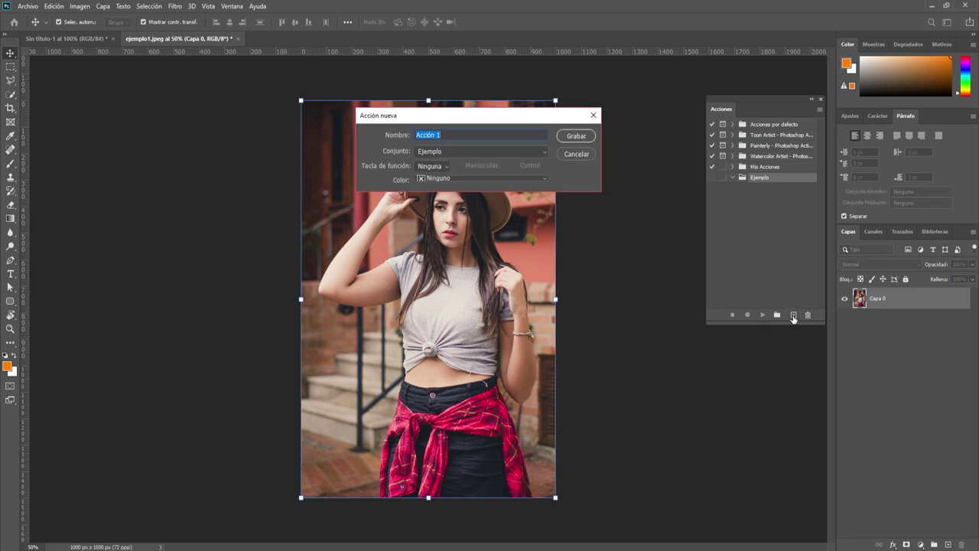
left_click_drag(479, 119, 454, 160)
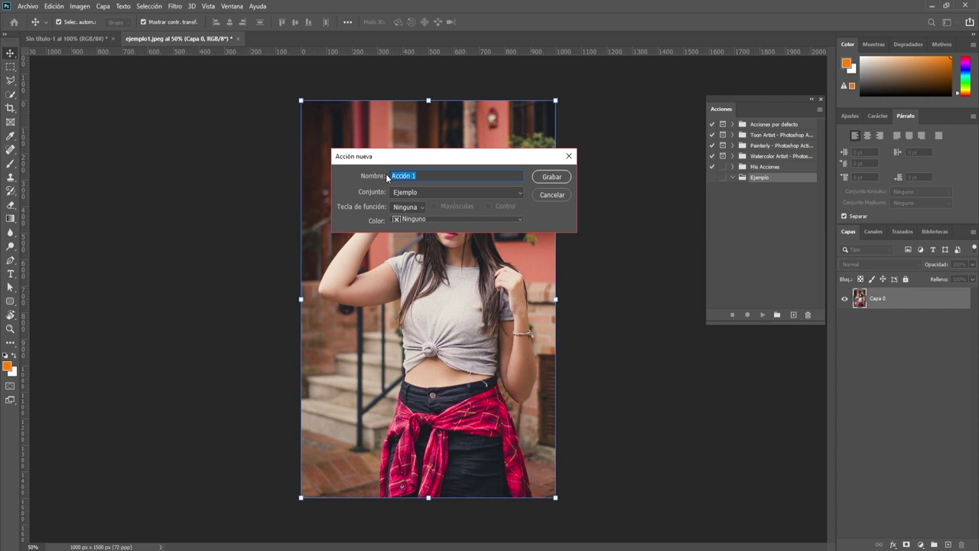
type("ton")
type("o azul")
left_click_drag(426, 176, 408, 176)
type("fr")
type("io")
Step: Keep the action in the Ejemplo set with function key Ninguna and colour Ninguno
left_click(435, 193)
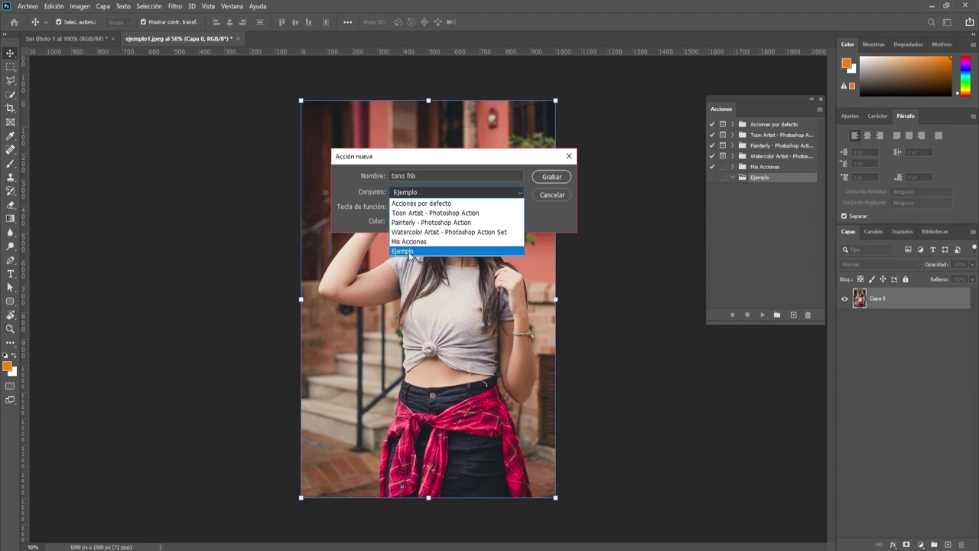
left_click(408, 253)
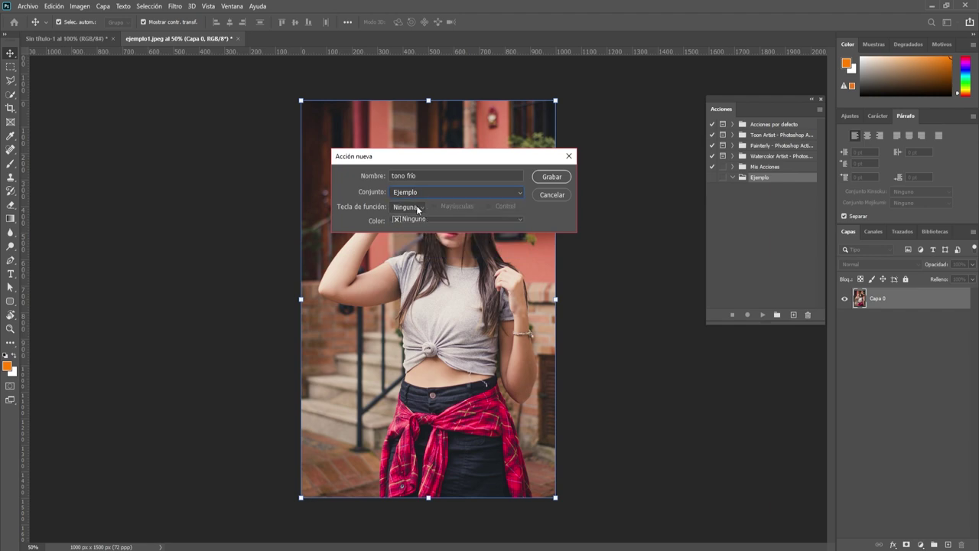
left_click(418, 209)
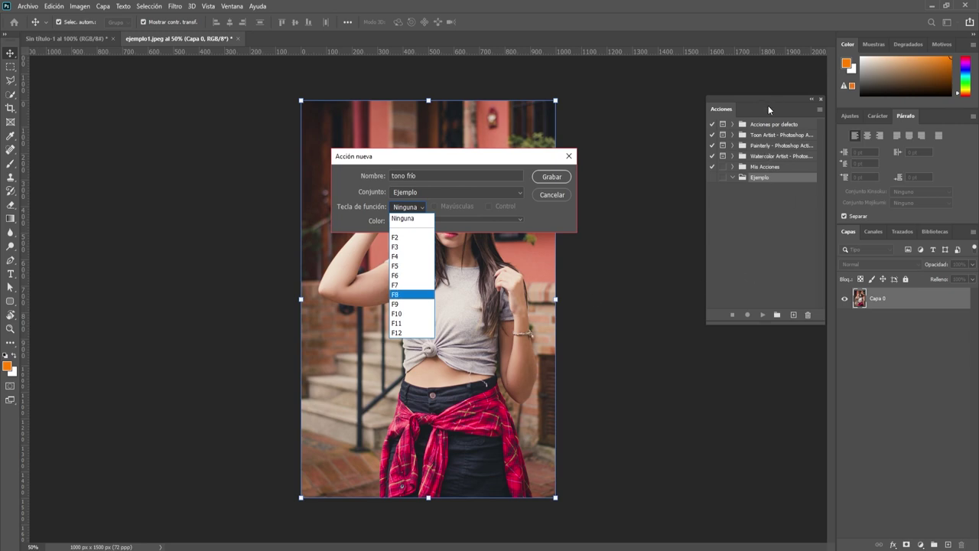
key("Up")
key("Up")
key("Up")
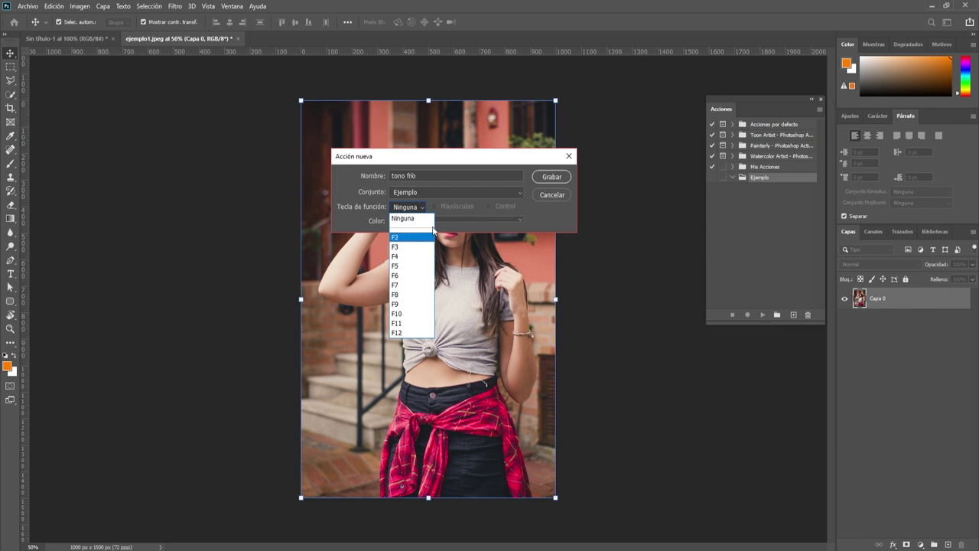
key("Escape")
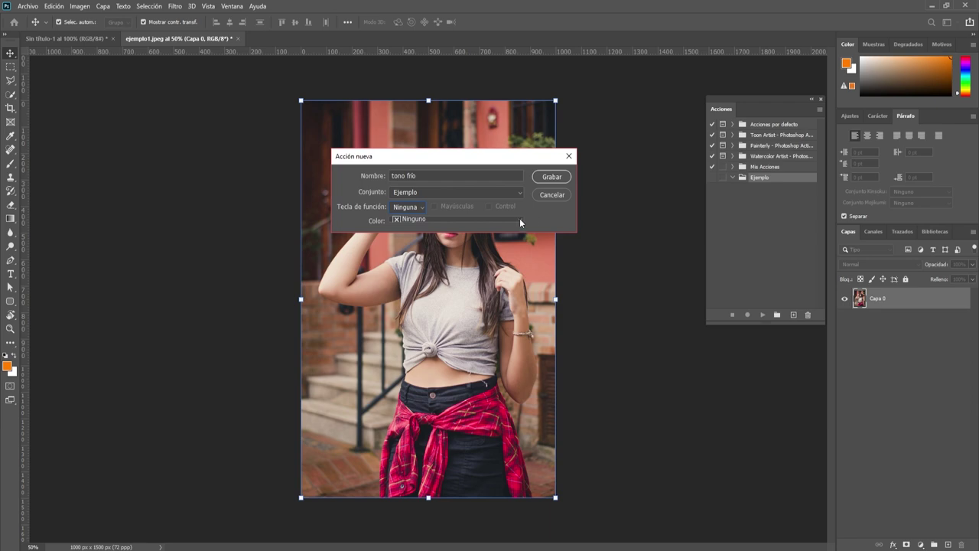
left_click(520, 220)
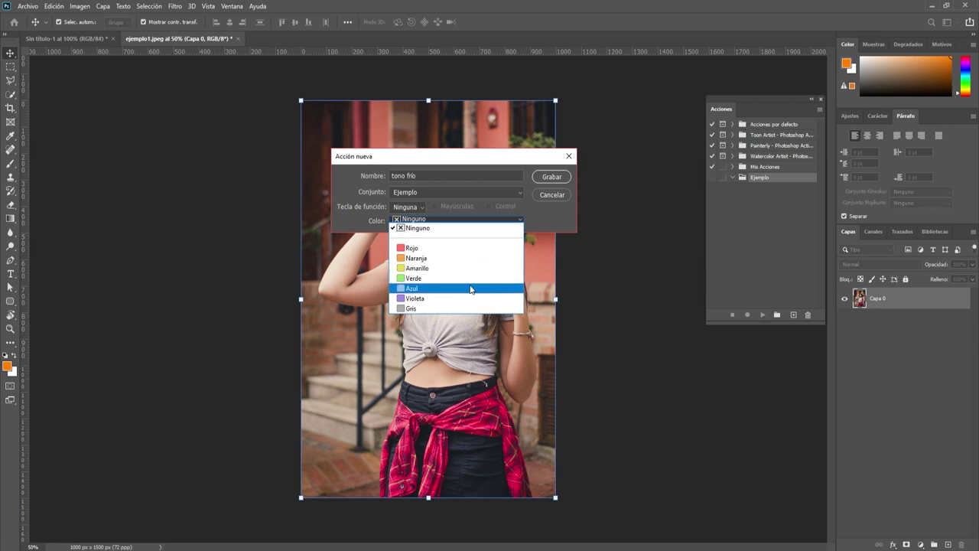
left_click(535, 220)
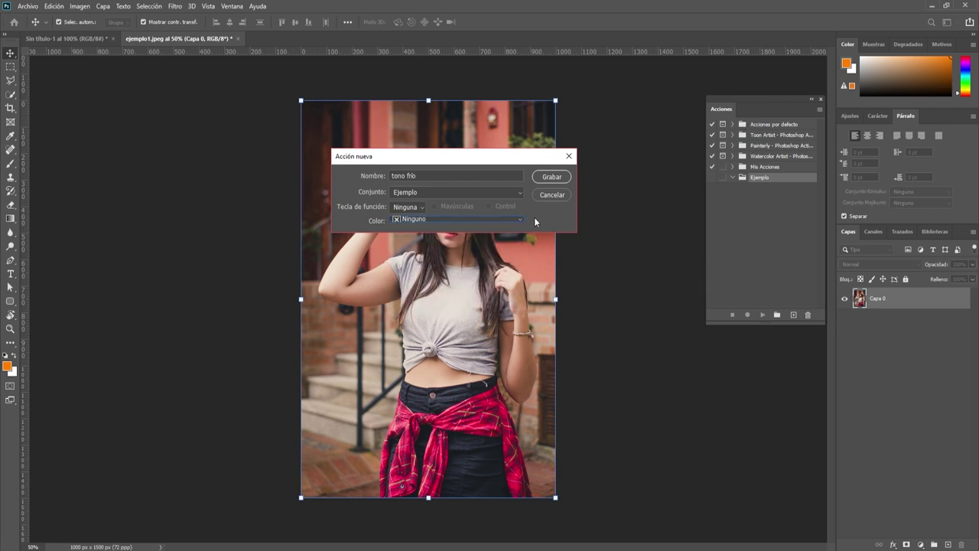
Step: Create the tono frío action and begin recording with Grabar
left_click(545, 180)
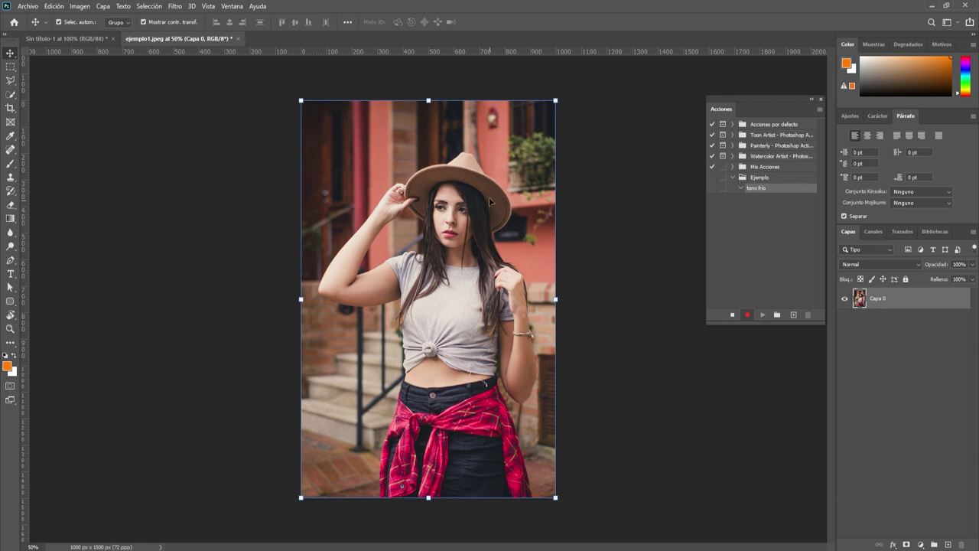
Step: Add a Tono/saturación adjustment layer via Capa > Nueva capa de ajuste
left_click(104, 6)
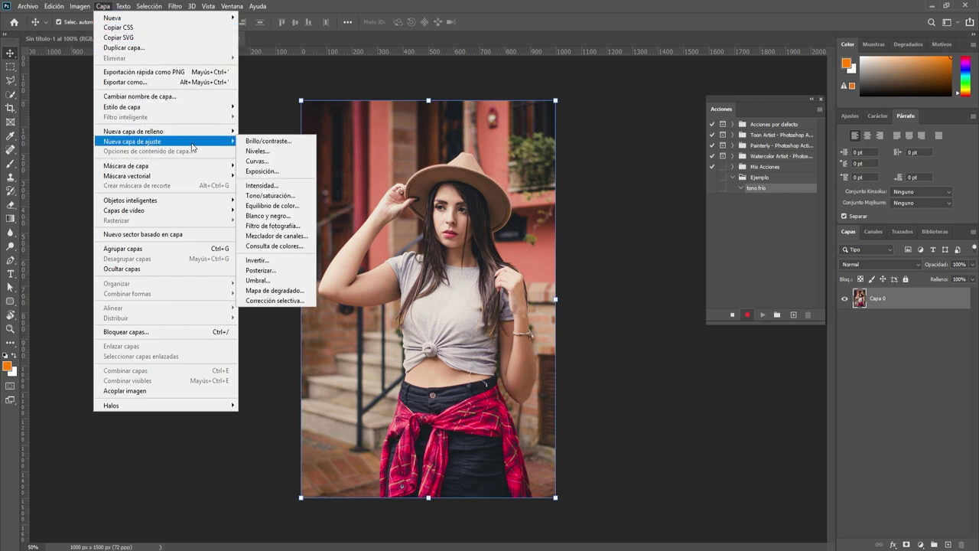
mouse_move(131, 140)
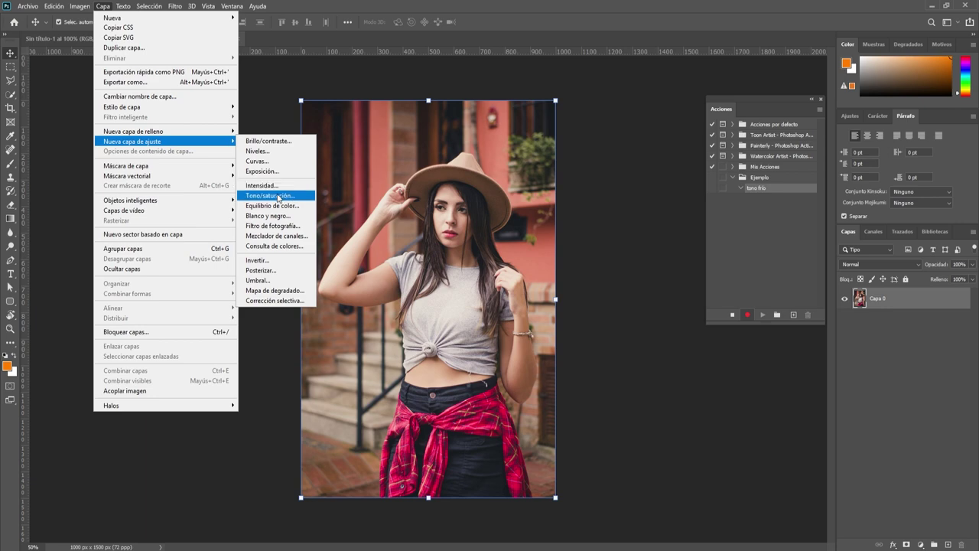
left_click(278, 197)
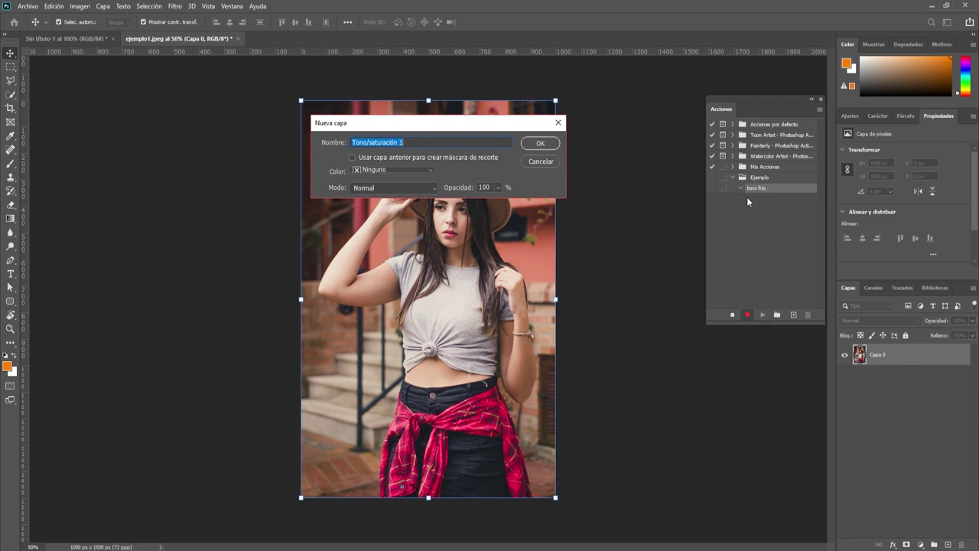
left_click(535, 146)
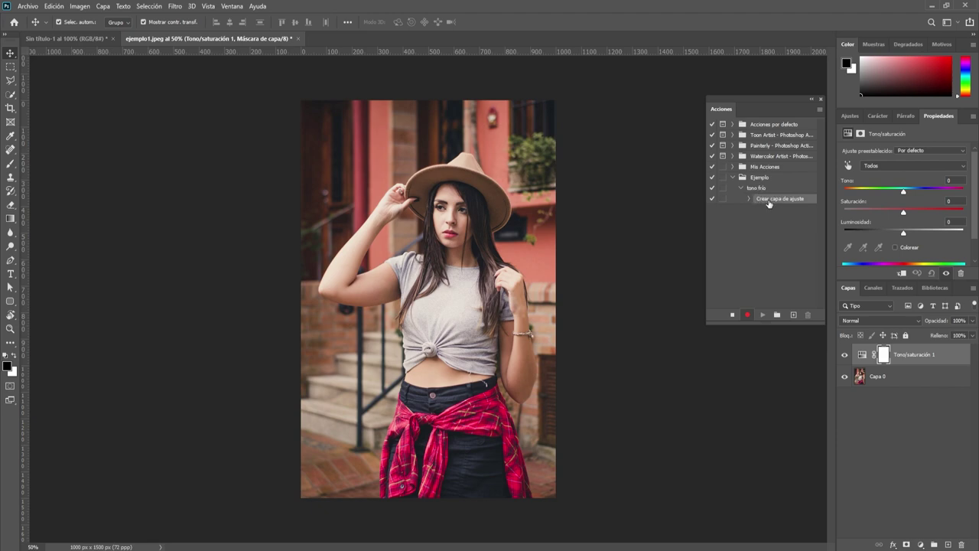
left_click(749, 200)
Step: Colorize the layer with Tono 211, Saturación 10 and Luminosidad +1
left_click(904, 191)
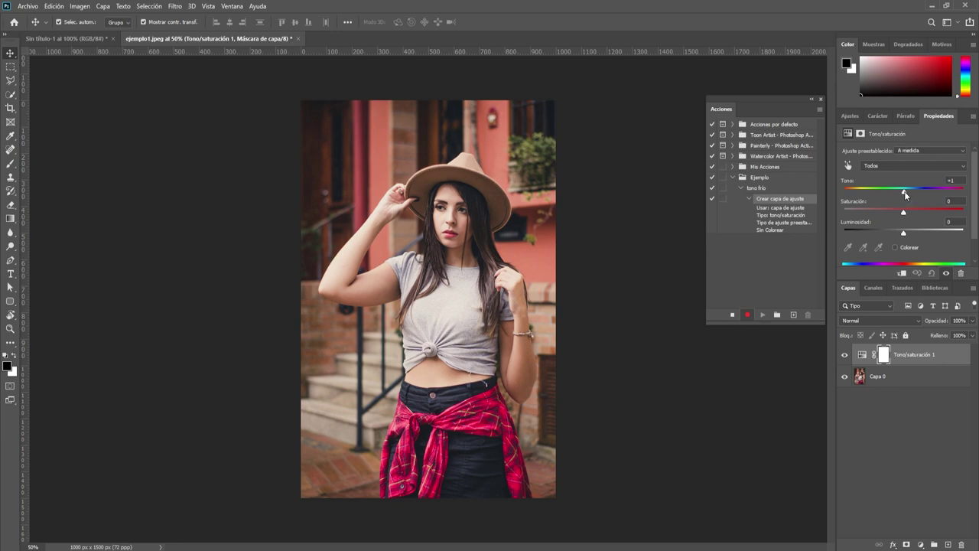
left_click(893, 245)
left_click_drag(854, 191, 915, 192)
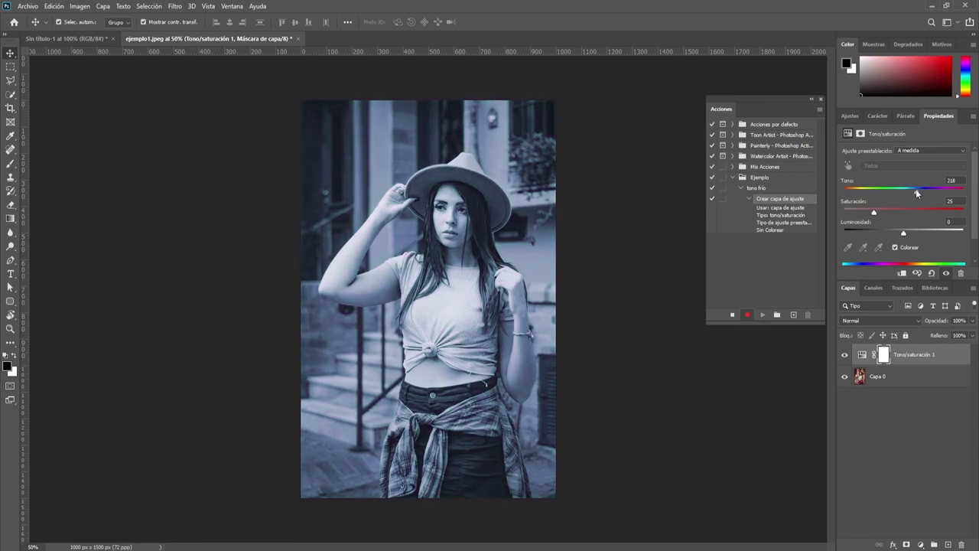
left_click(895, 247)
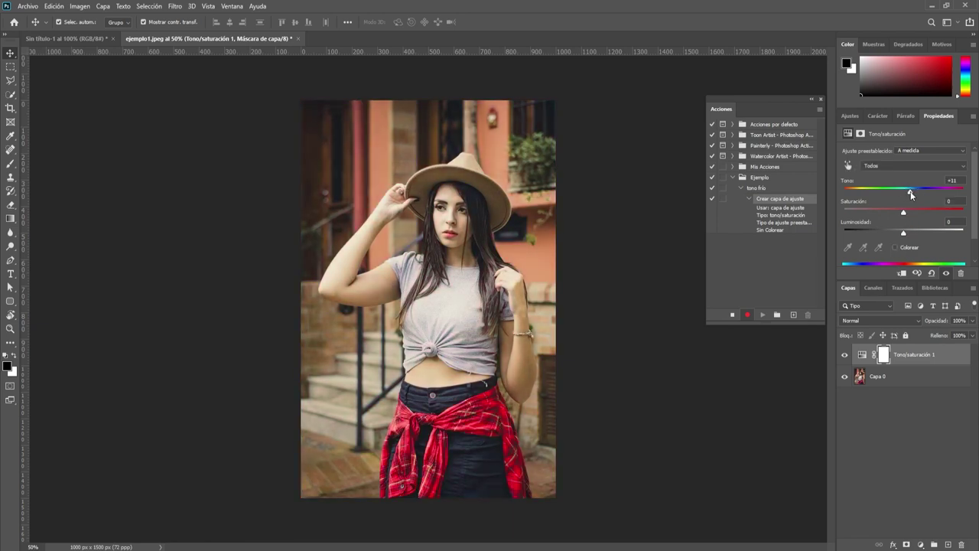
mouse_move(906, 192)
left_mouse_down()
mouse_move(886, 193)
mouse_move(933, 191)
mouse_move(910, 201)
left_mouse_up()
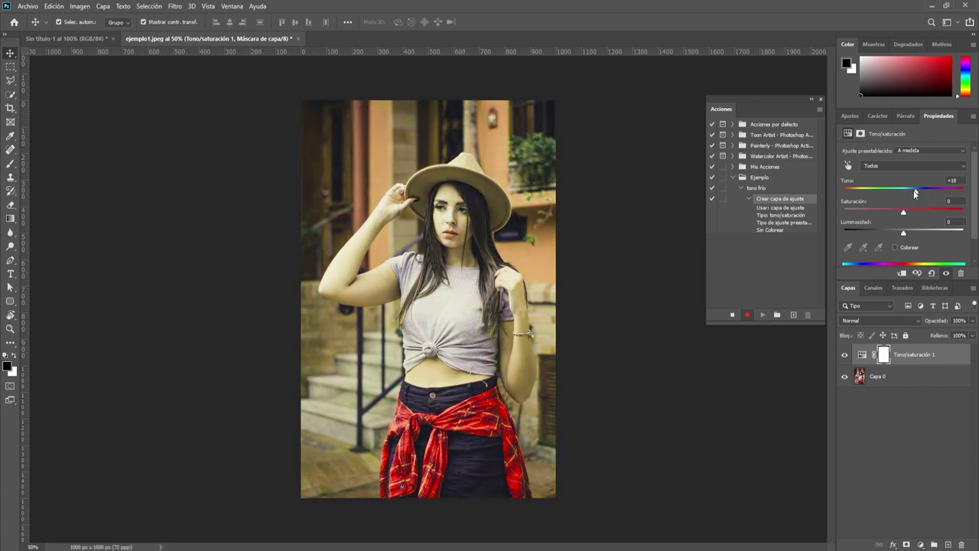
left_click(896, 248)
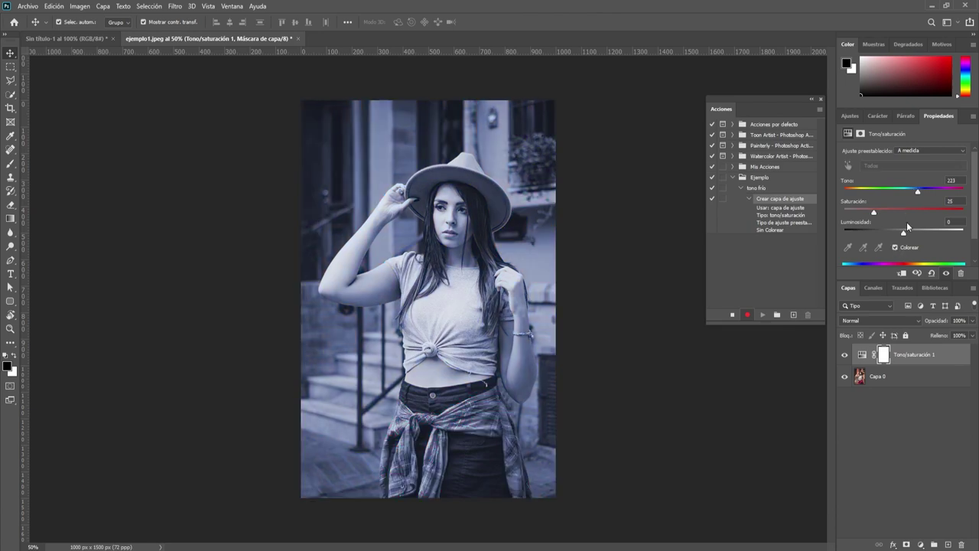
left_click_drag(876, 213, 856, 214)
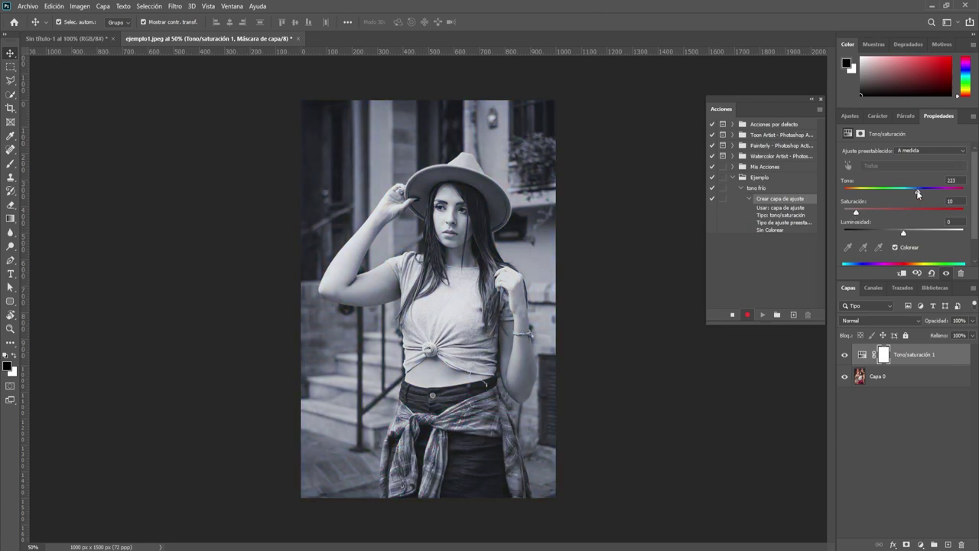
left_click_drag(918, 192, 915, 194)
left_click_drag(904, 233, 905, 233)
left_click(749, 199)
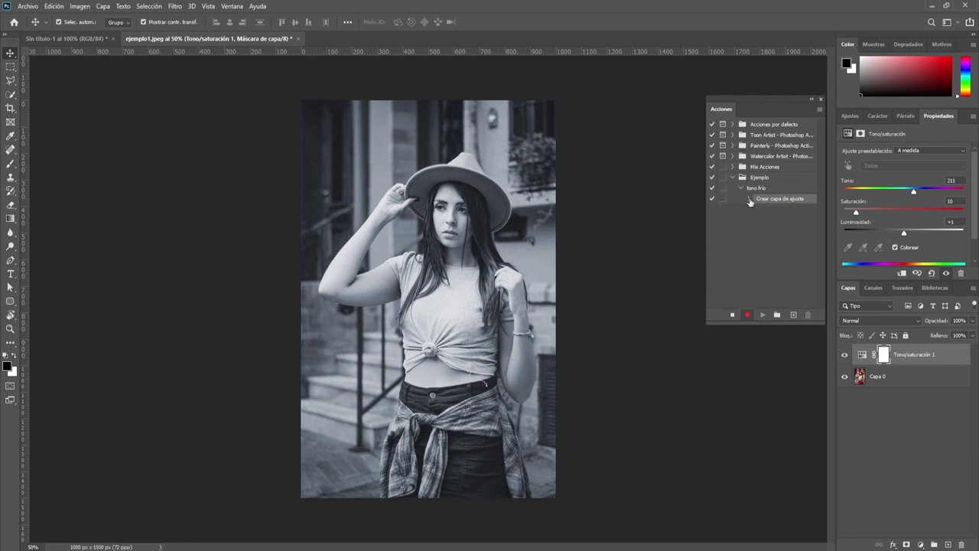
Step: Record a Niveles 1 levels layer with input levels black 7, midtone 0.96, white 250
left_click(104, 7)
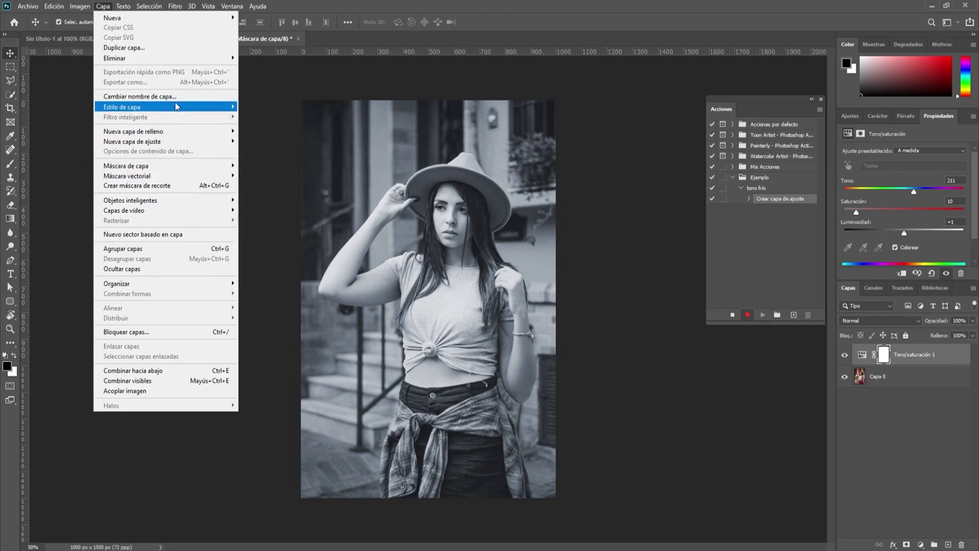
mouse_move(132, 142)
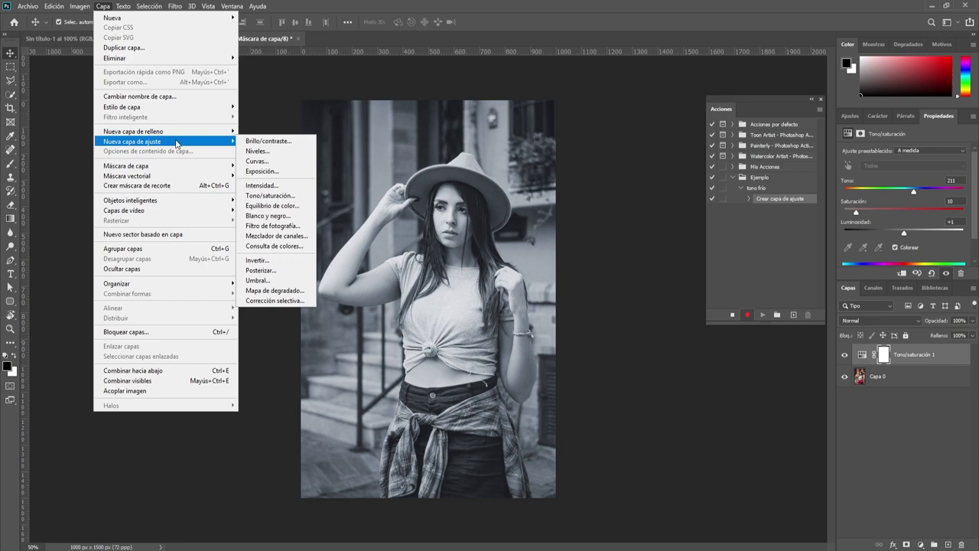
left_click(268, 151)
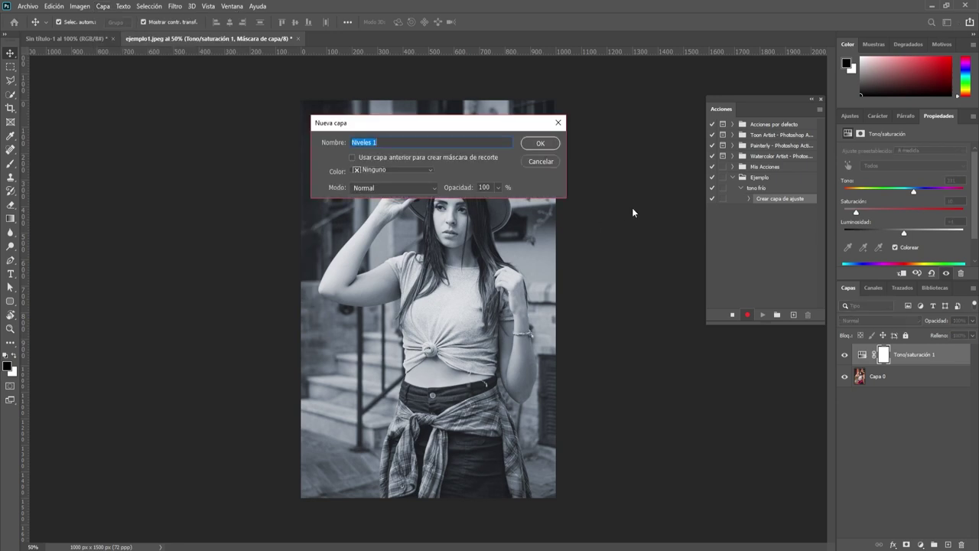
left_click(536, 146)
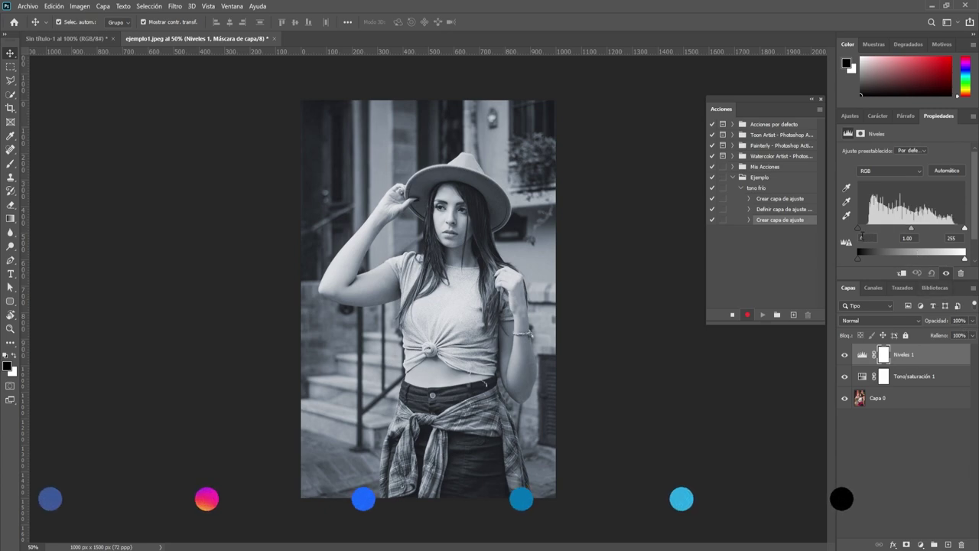
left_click(857, 259)
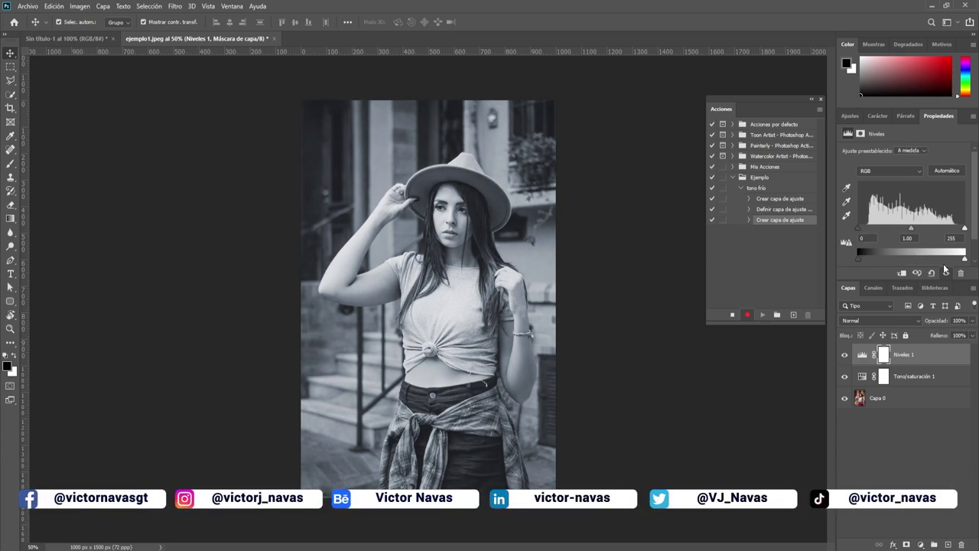
left_click_drag(966, 260, 957, 262)
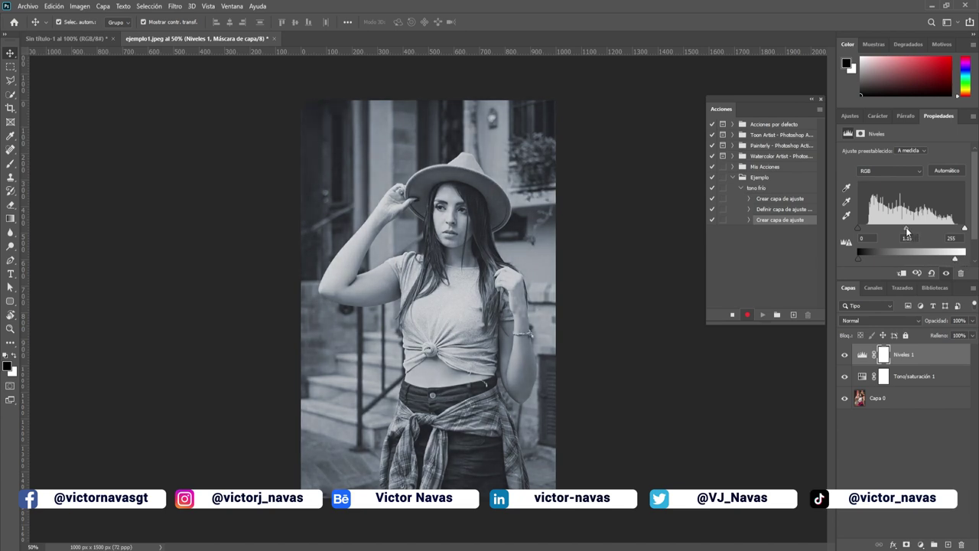
left_click_drag(913, 231, 865, 229)
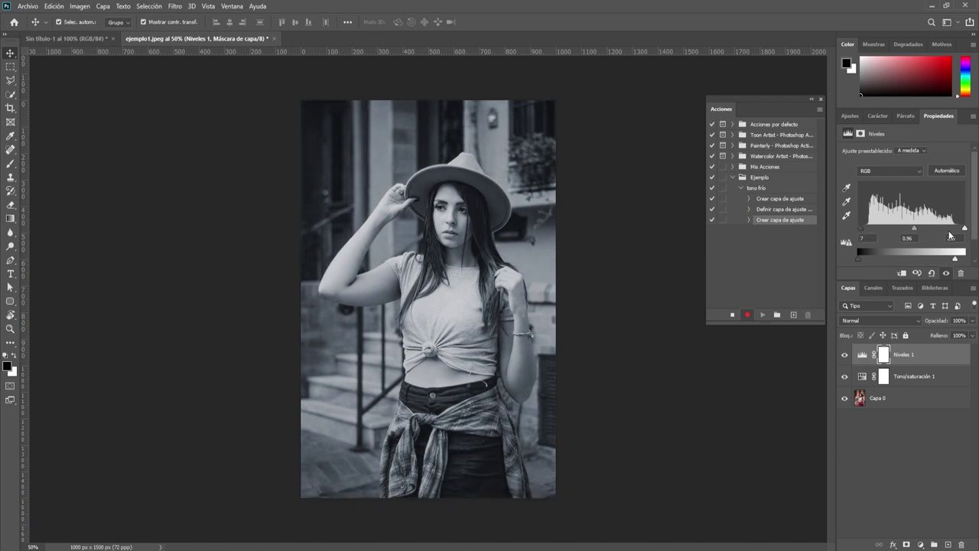
left_click_drag(964, 231, 961, 231)
left_click(102, 7)
mouse_move(131, 142)
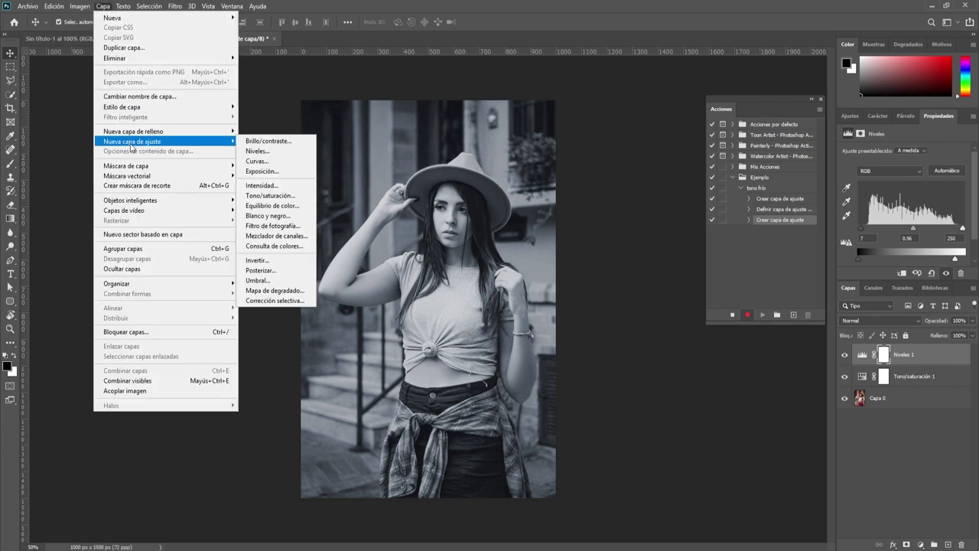
Step: Create a Curvas 1 adjustment layer and nudge a point on the RGB curve
left_click(278, 161)
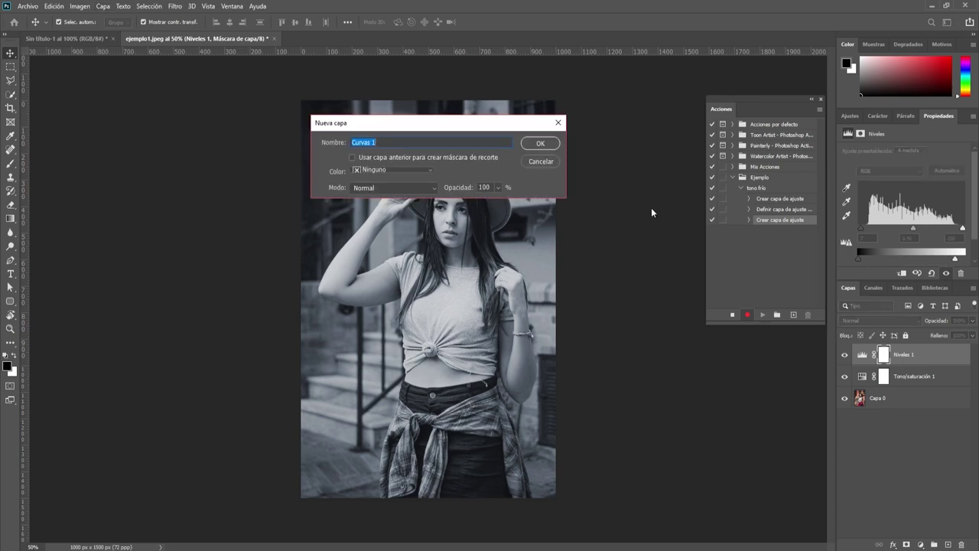
left_click(555, 147)
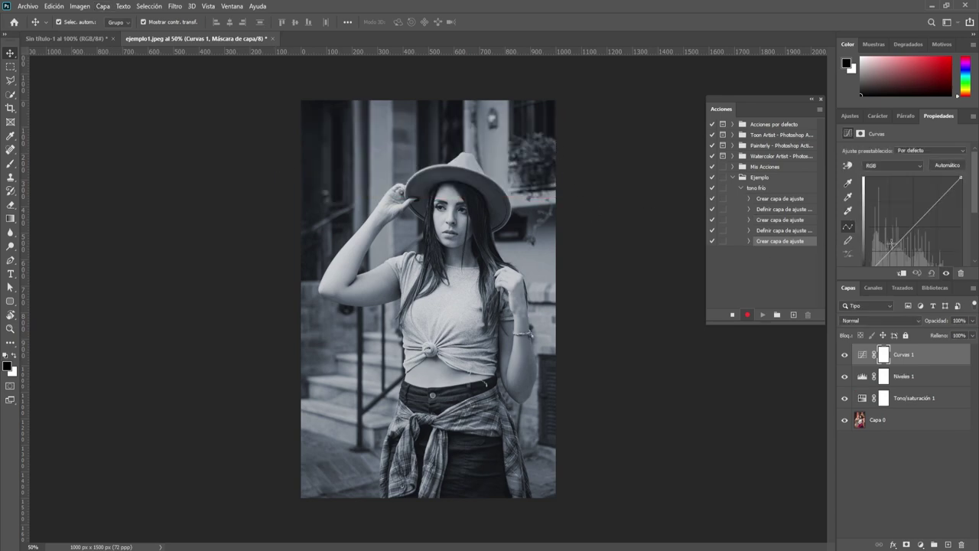
left_click(895, 244)
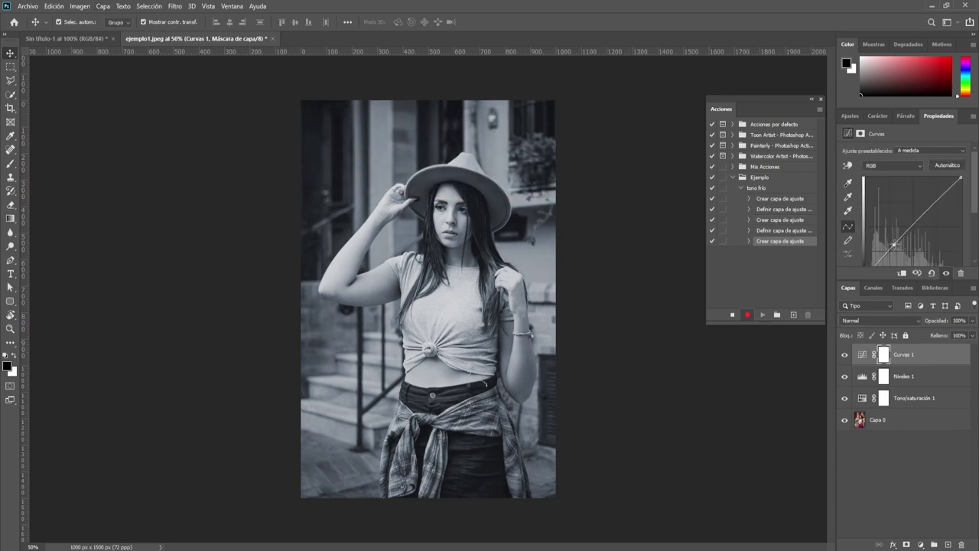
left_click_drag(894, 244, 894, 244)
Step: Reshape the Rojo, Verde and Azul channel curves for a cooler, neutral grey
left_click(909, 169)
left_click(892, 182)
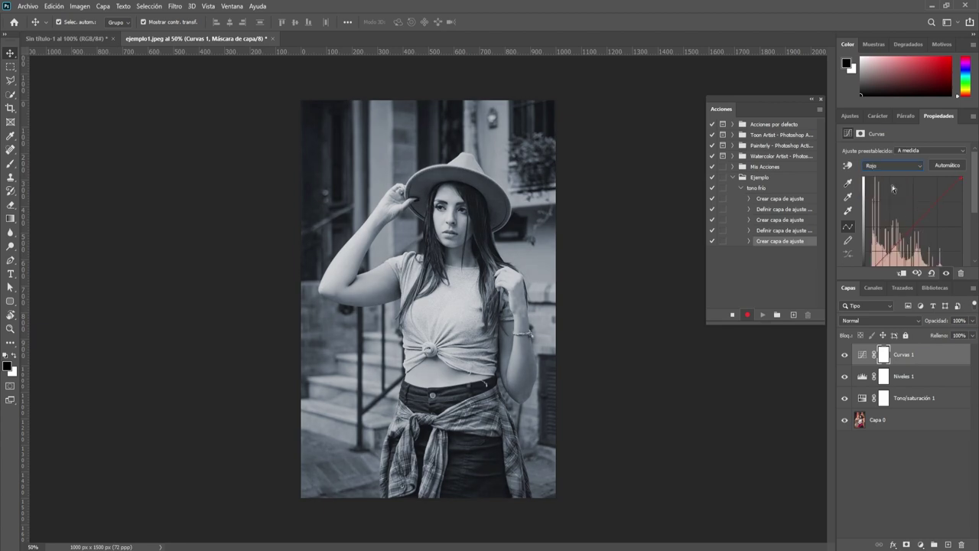
left_click_drag(893, 240, 894, 249)
left_click(894, 165)
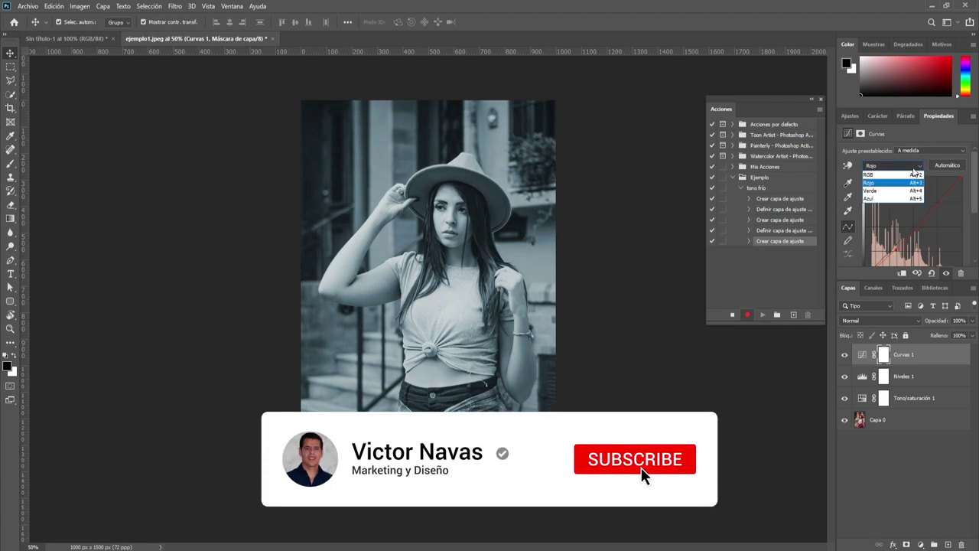
left_click(888, 190)
mouse_move(895, 246)
left_mouse_down()
mouse_move(897, 230)
mouse_move(895, 247)
left_mouse_up()
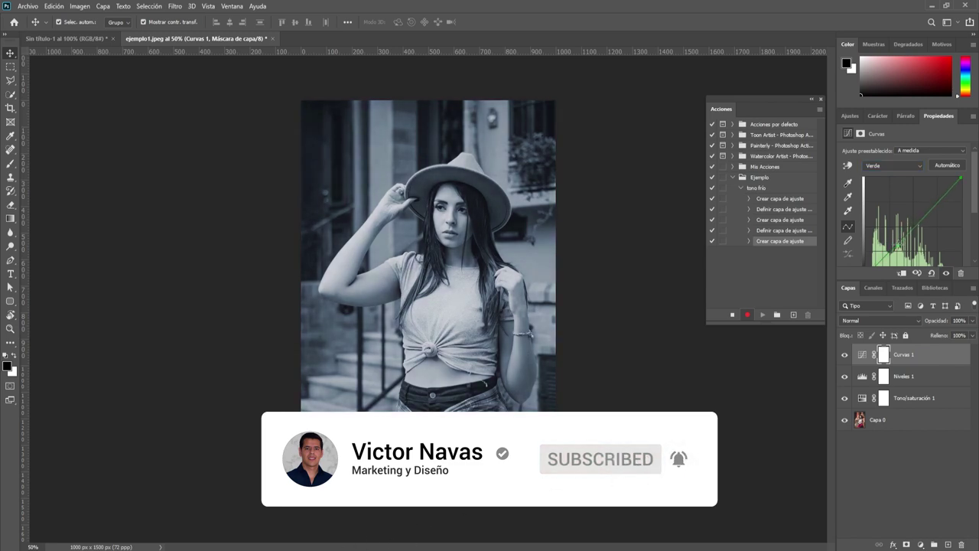
left_click(915, 166)
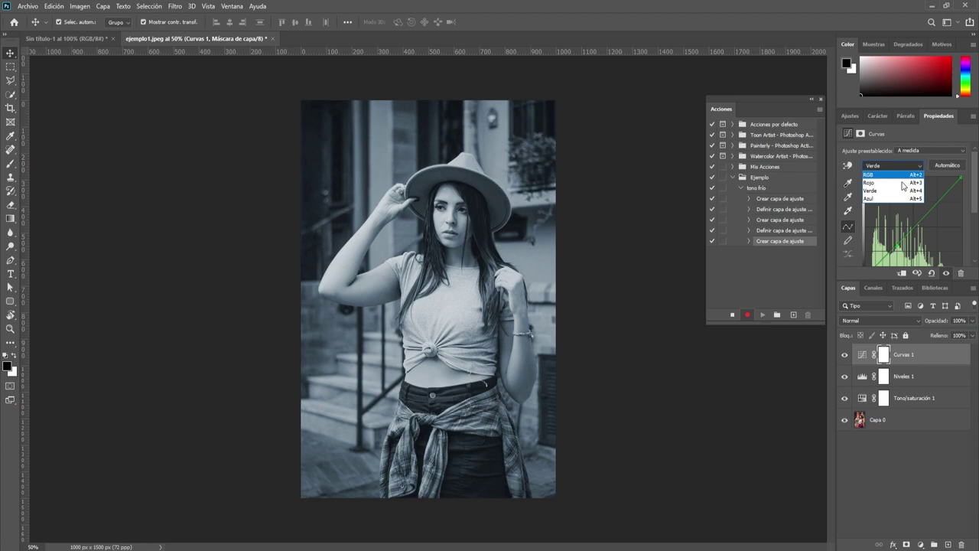
left_click(900, 200)
left_click_drag(898, 233, 901, 241)
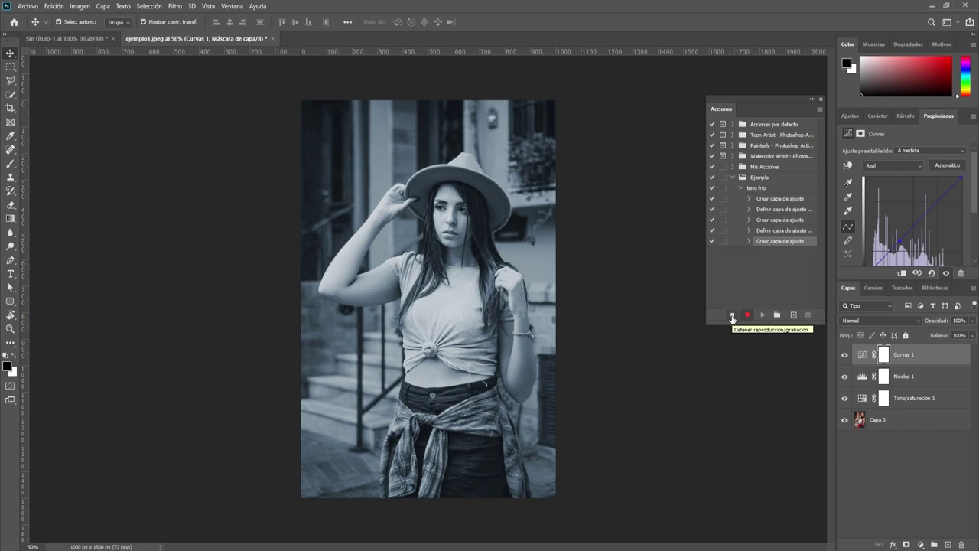
Step: Stop recording tono frío and review its six create and define steps
left_click(732, 316)
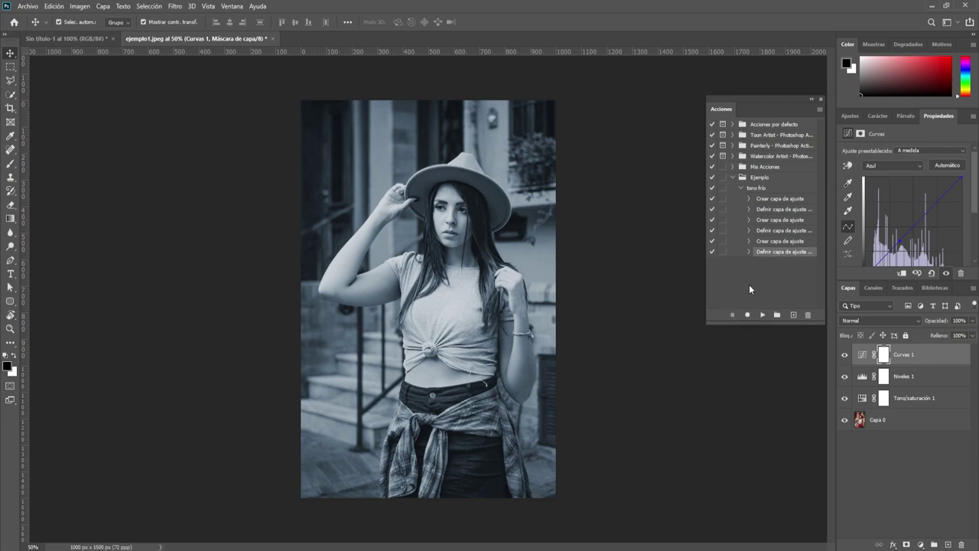
left_click(768, 200)
left_click(770, 209)
left_click(769, 220)
left_click(769, 231)
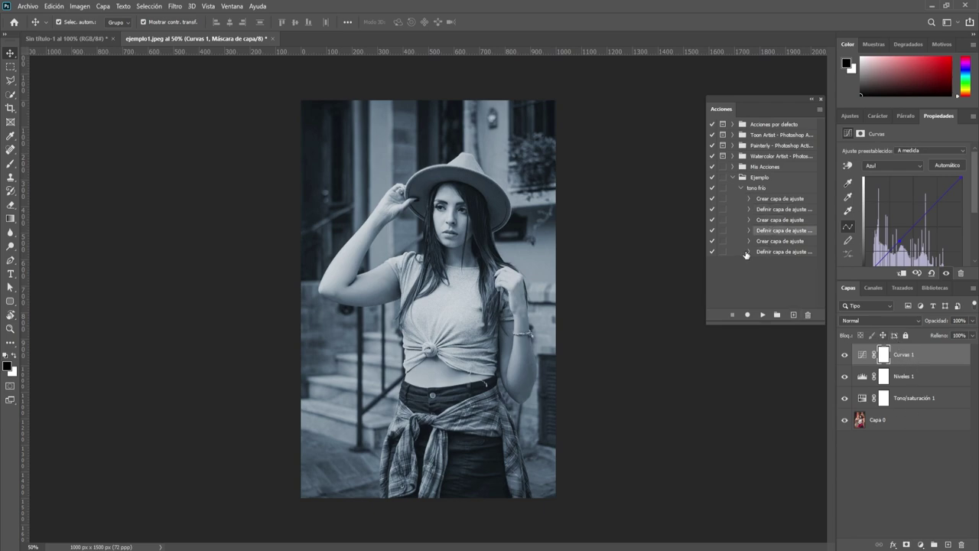
left_click(768, 253)
left_click(777, 244)
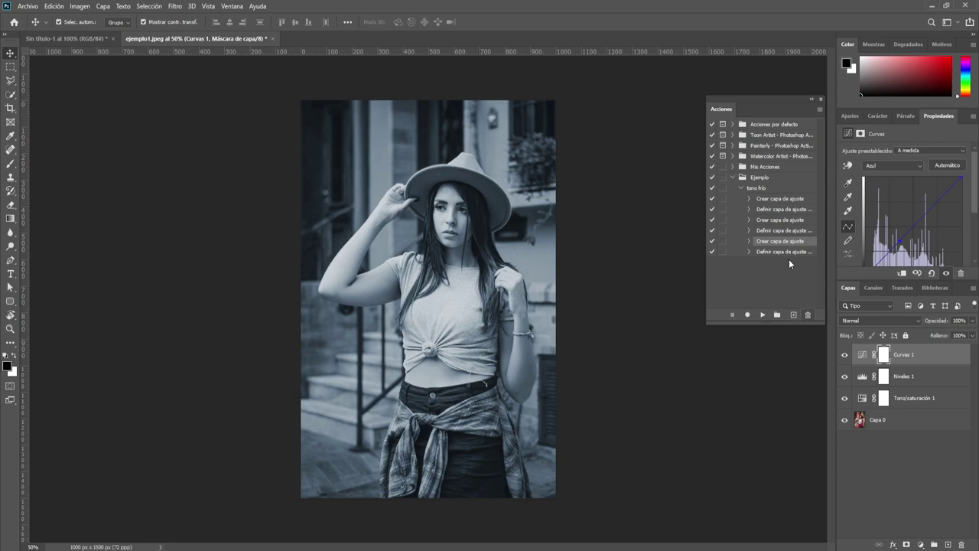
left_click(774, 232)
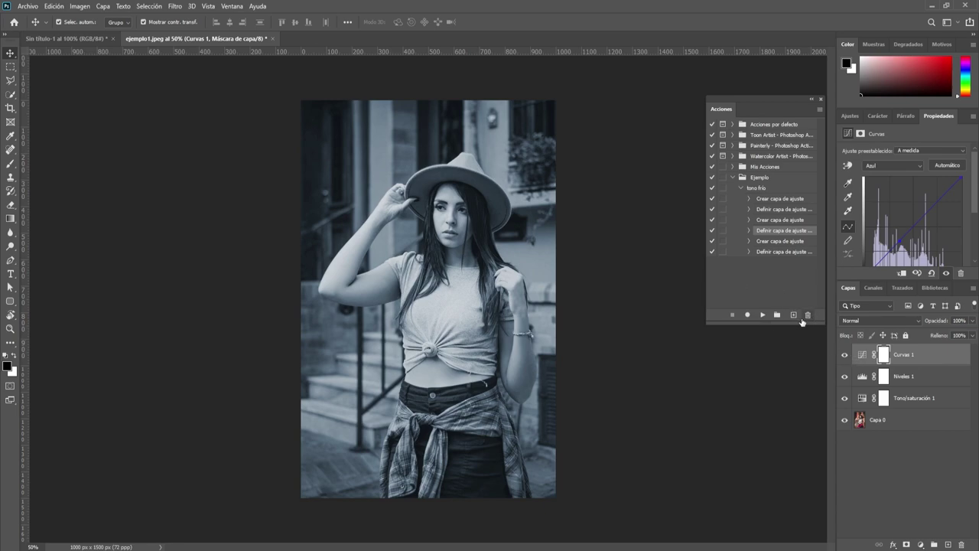
Step: Delete the three adjustment layers and select the tono frío action in Ejemplo
left_click(943, 399, "shift")
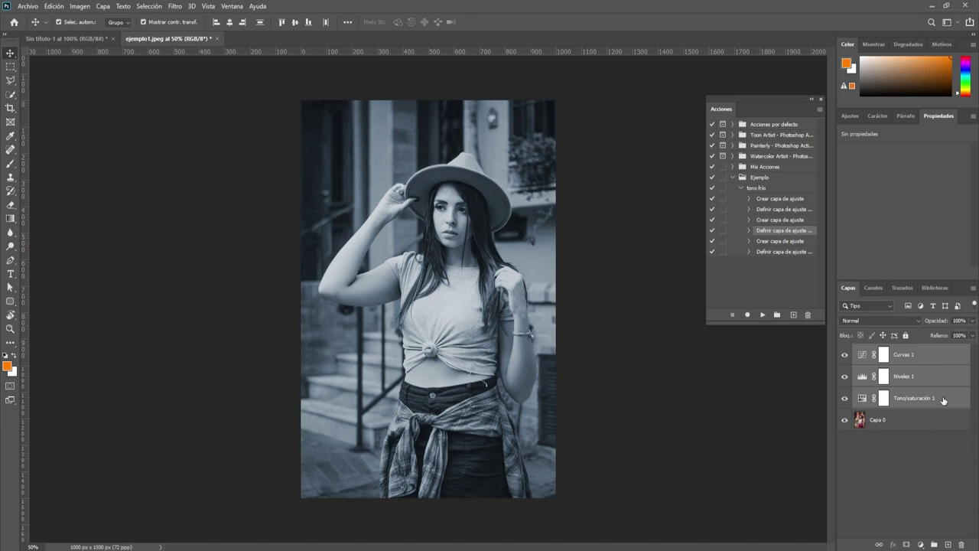
key("Delete")
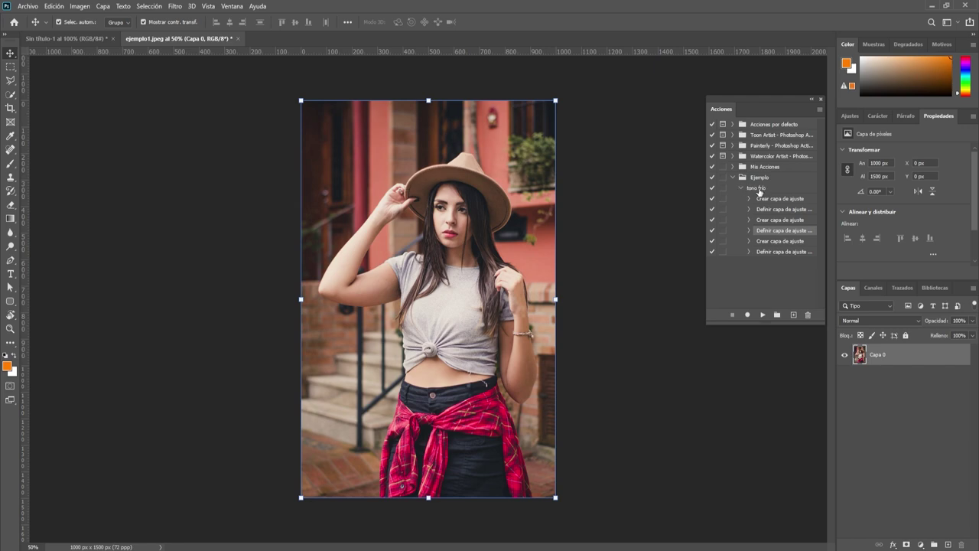
left_click(759, 189)
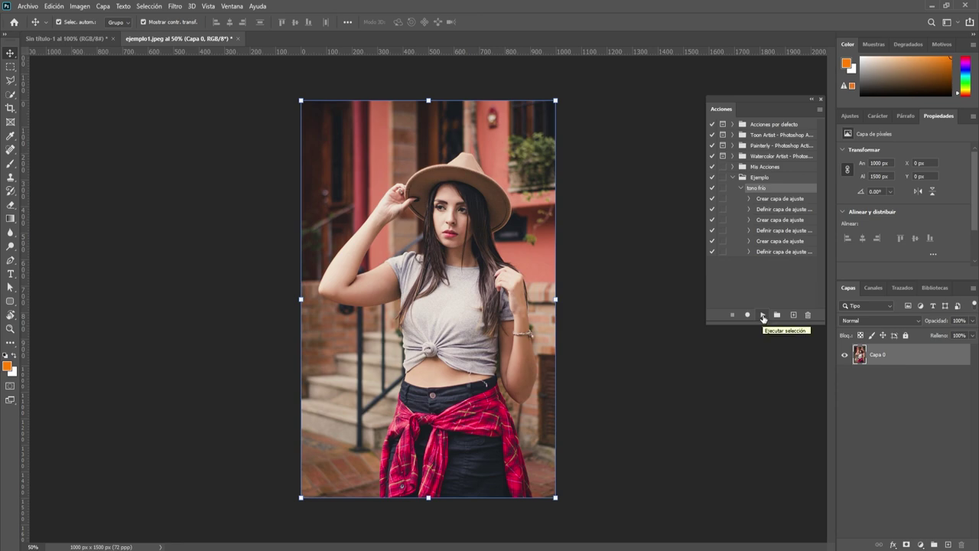
Step: Play tono frío on ejemplo1.jpeg for a cool blue-grey tone, then collapse its steps
left_click(763, 315)
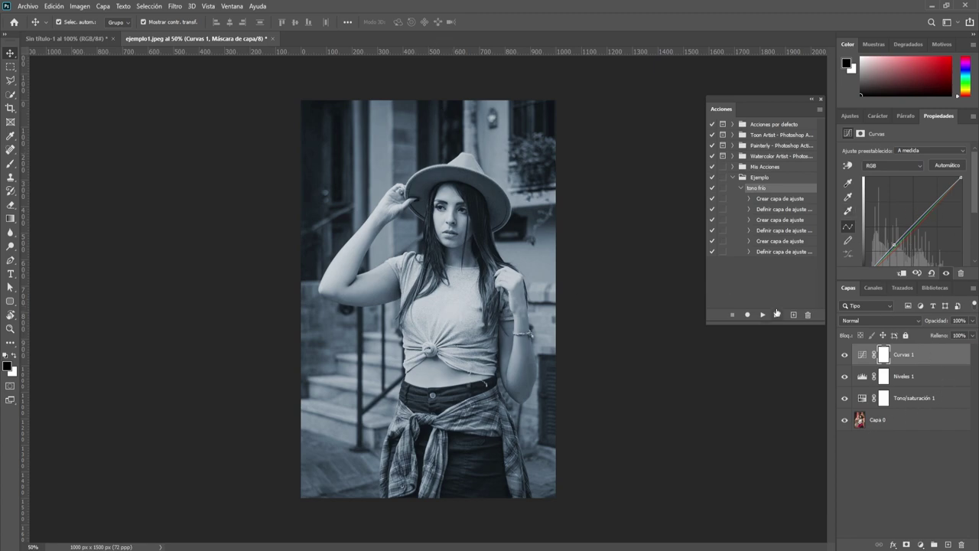
left_click(742, 187)
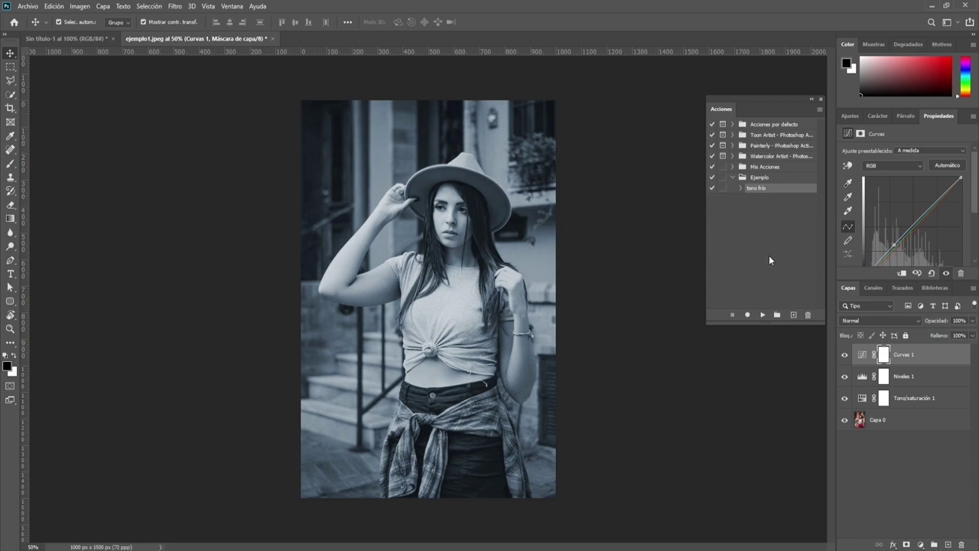
Step: Launch the Procesador de imágenes dialog from File > Scripts and move it right
left_click(28, 6)
mouse_move(58, 257)
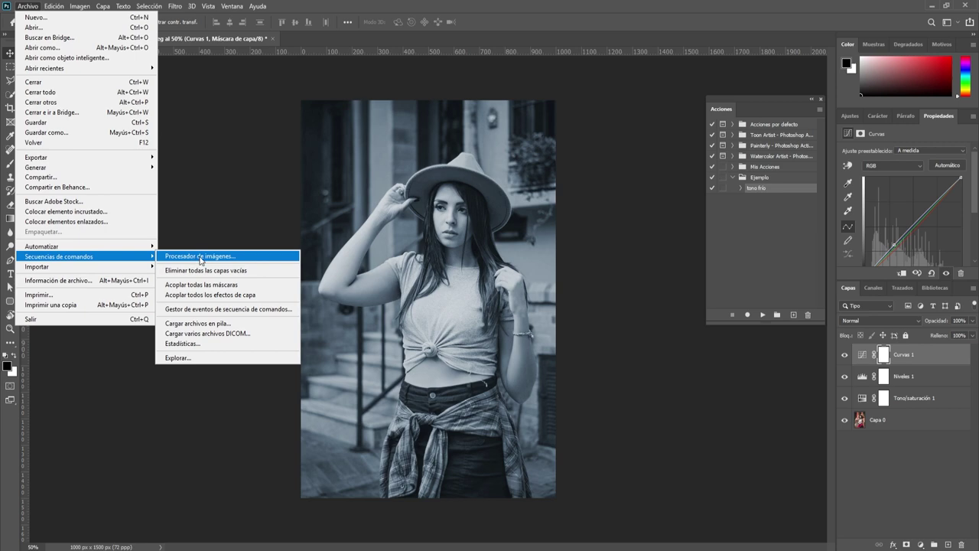
left_click(200, 257)
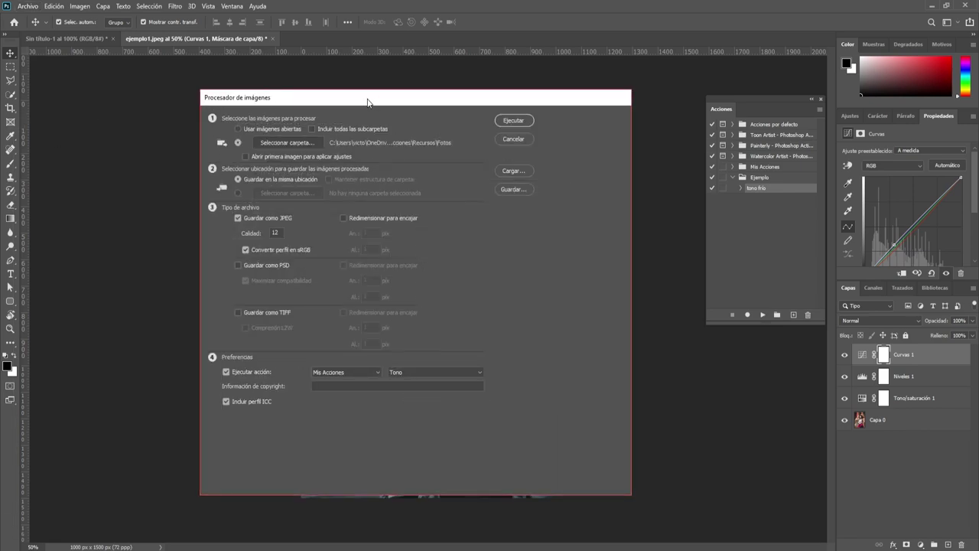
mouse_move(367, 100)
left_mouse_down()
mouse_move(434, 103)
mouse_move(422, 104)
left_mouse_up()
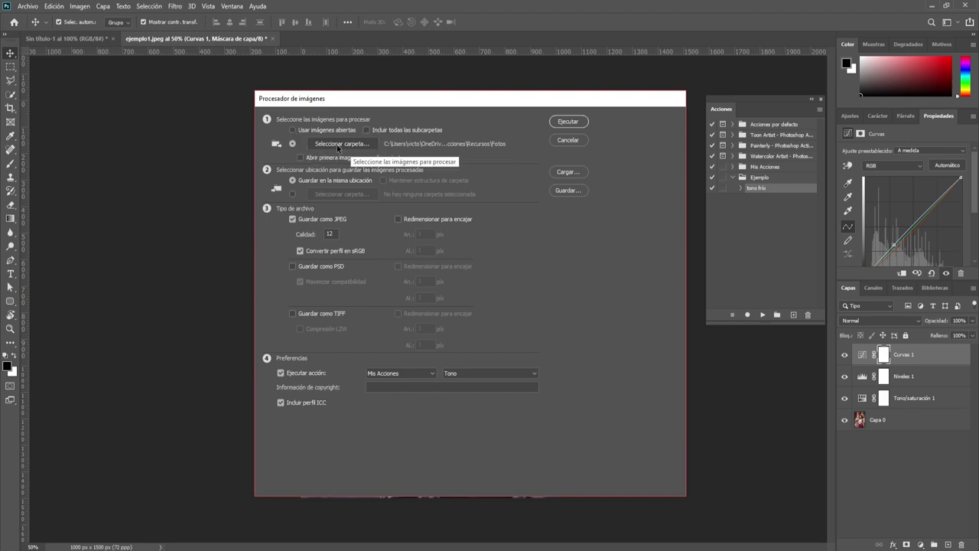
Step: Choose the Recursos > Fotos folder as the Image Processor's source images
left_click(337, 144)
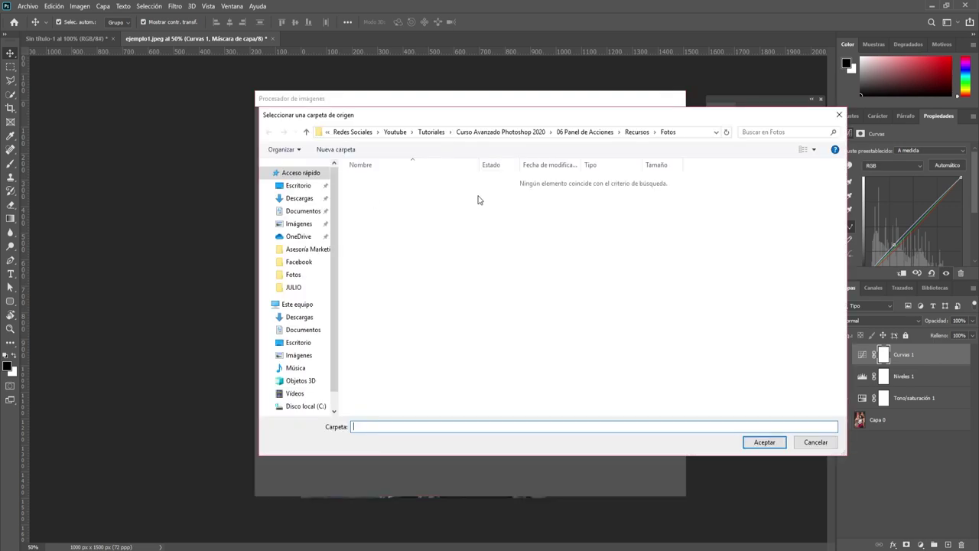
left_click(307, 132)
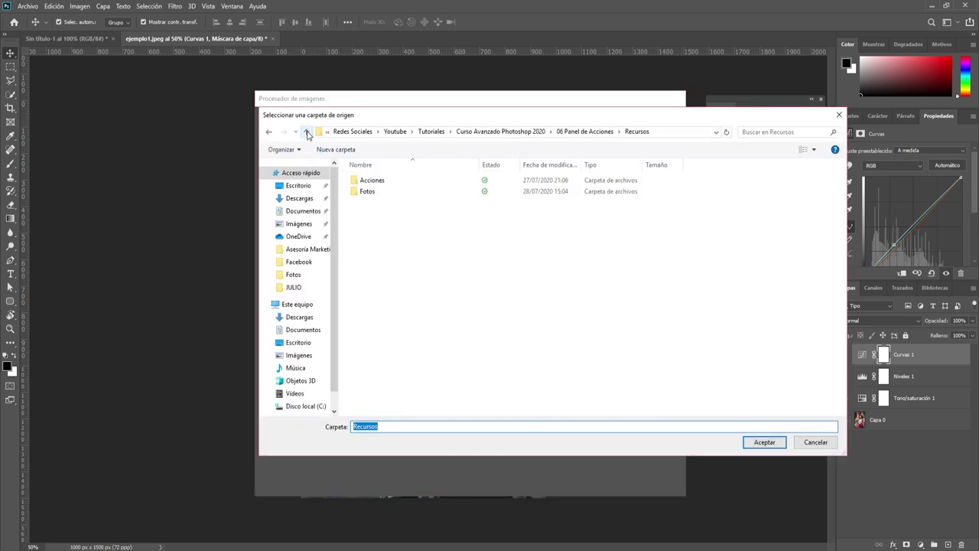
double_click(371, 193)
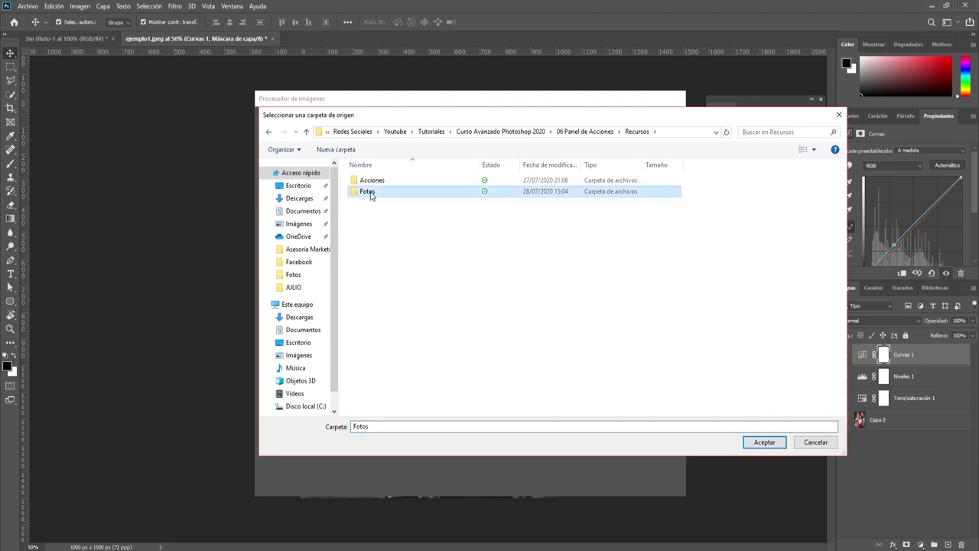
left_click(771, 444)
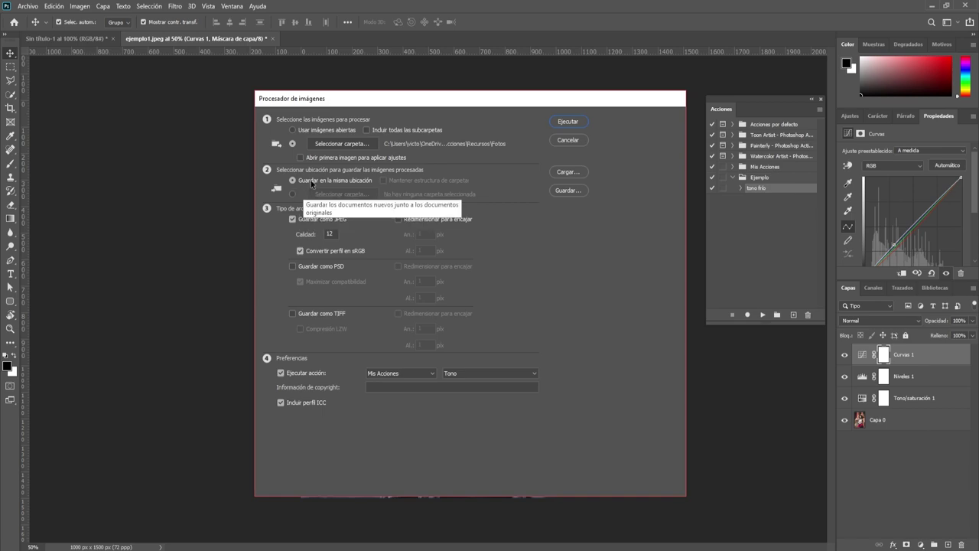
left_click(292, 193)
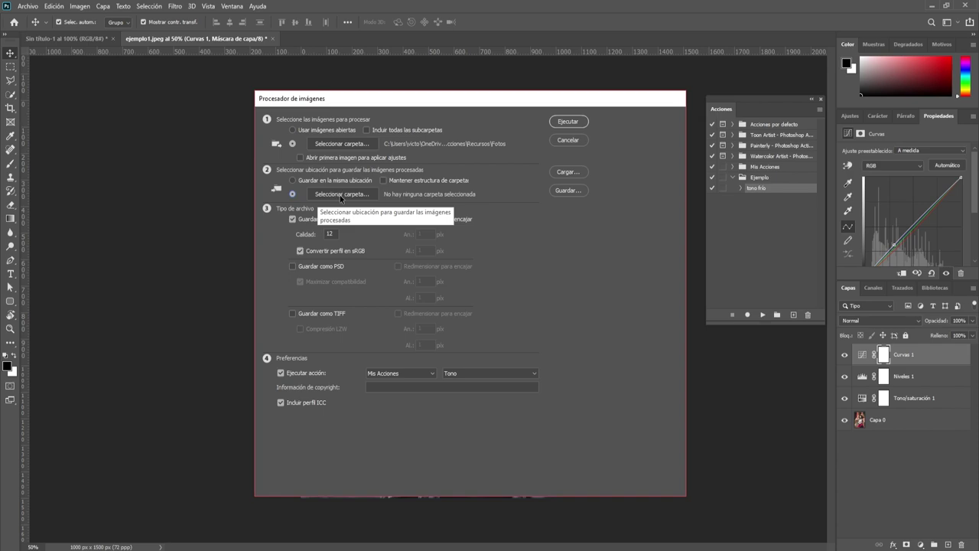
left_click(340, 196)
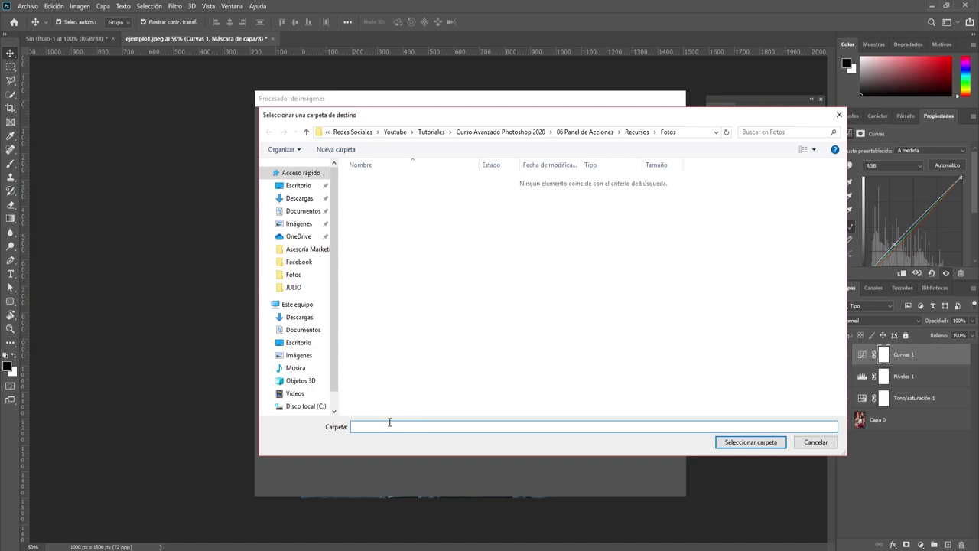
left_click(306, 132)
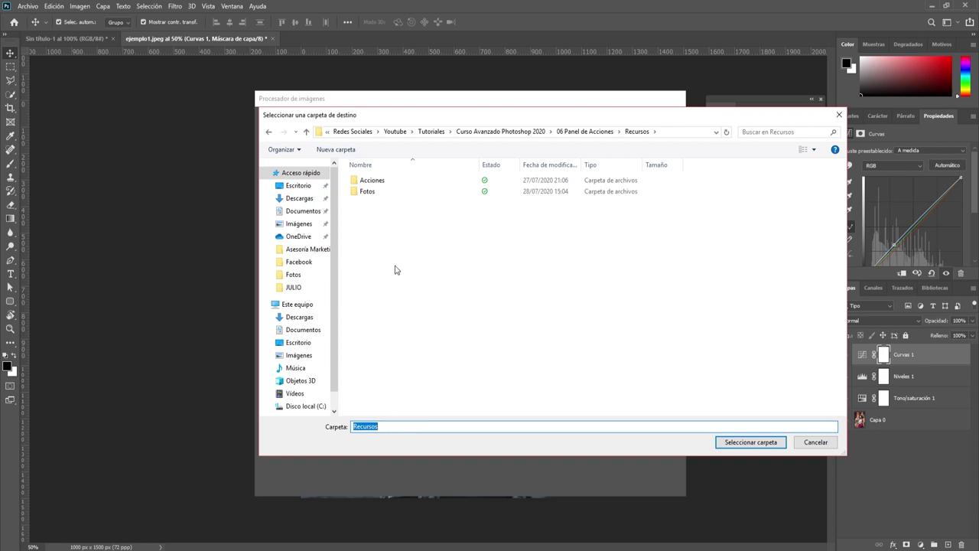
left_click(810, 445)
left_click(298, 181)
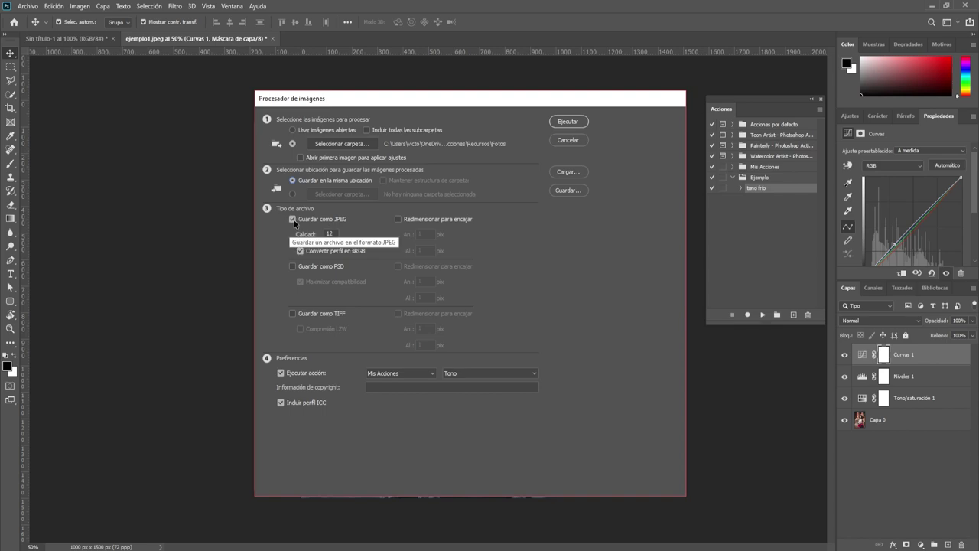
double_click(334, 235)
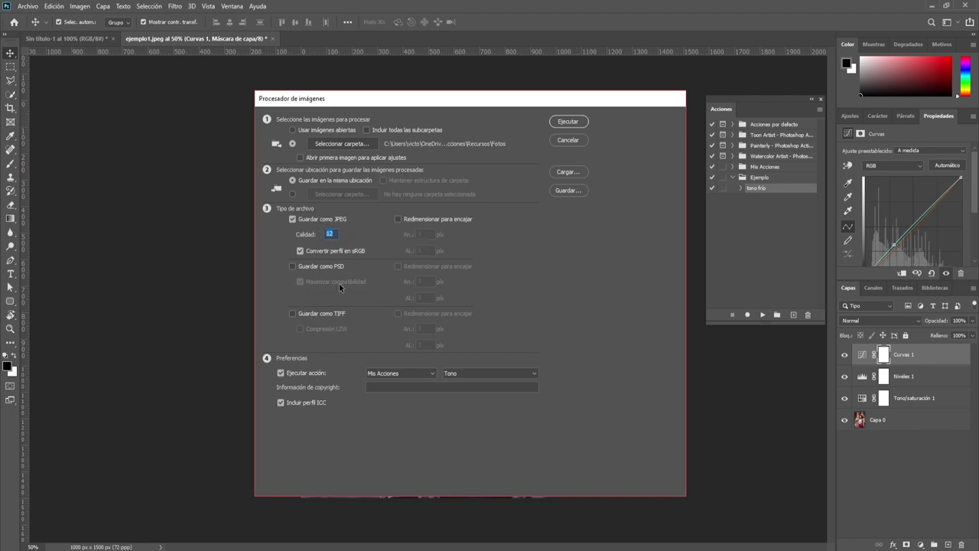
left_click(398, 219)
left_click(399, 219)
Step: Set the Image Processor's Run Action to the Ejemplo set's tono frío action
left_click(432, 374)
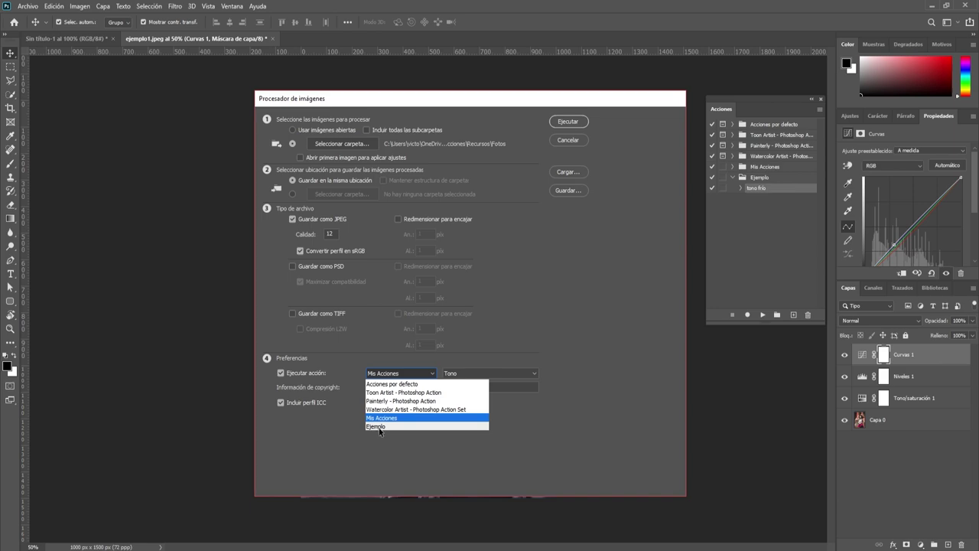
left_click(380, 427)
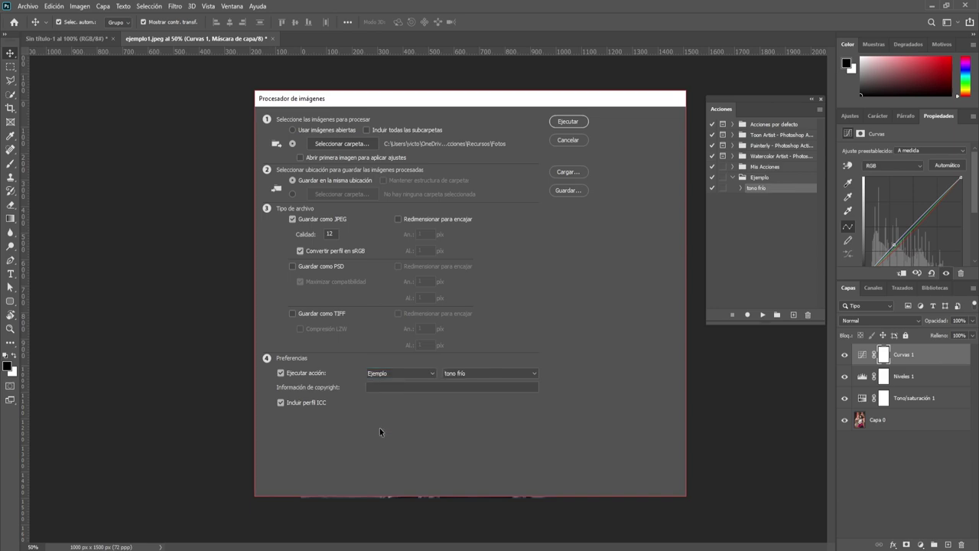
left_click(514, 374)
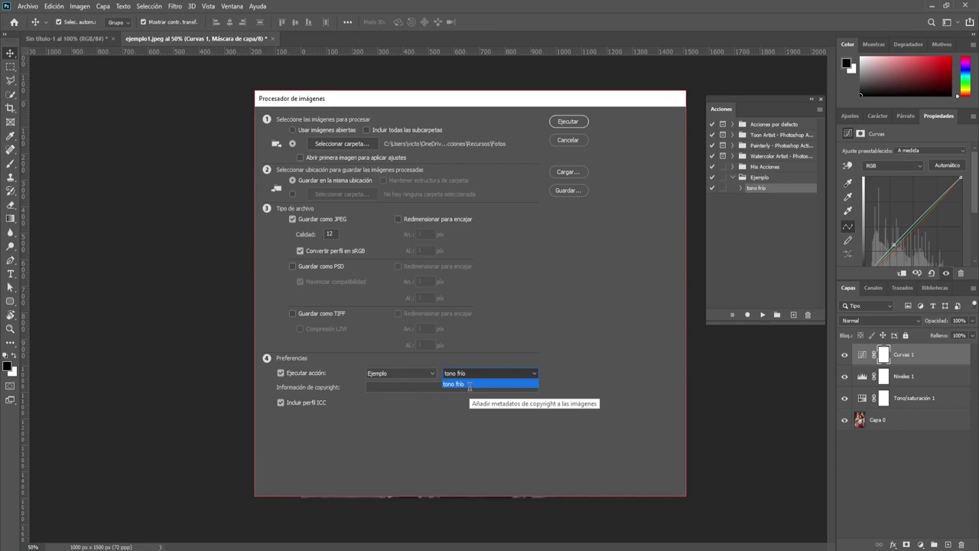
left_click(471, 383)
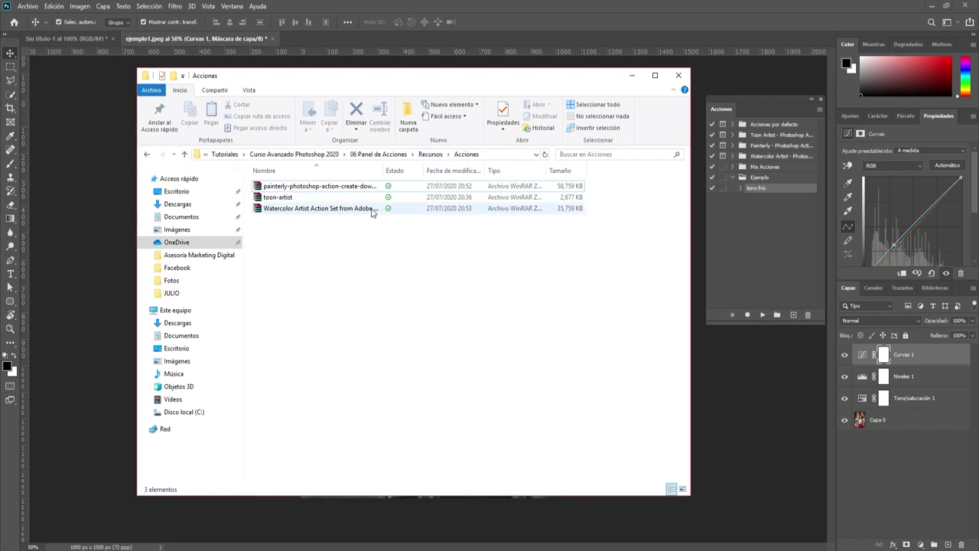
Step: Preview the five Fotos photos from File Explorer, then minimize both windows
left_click(185, 154)
double_click(268, 189)
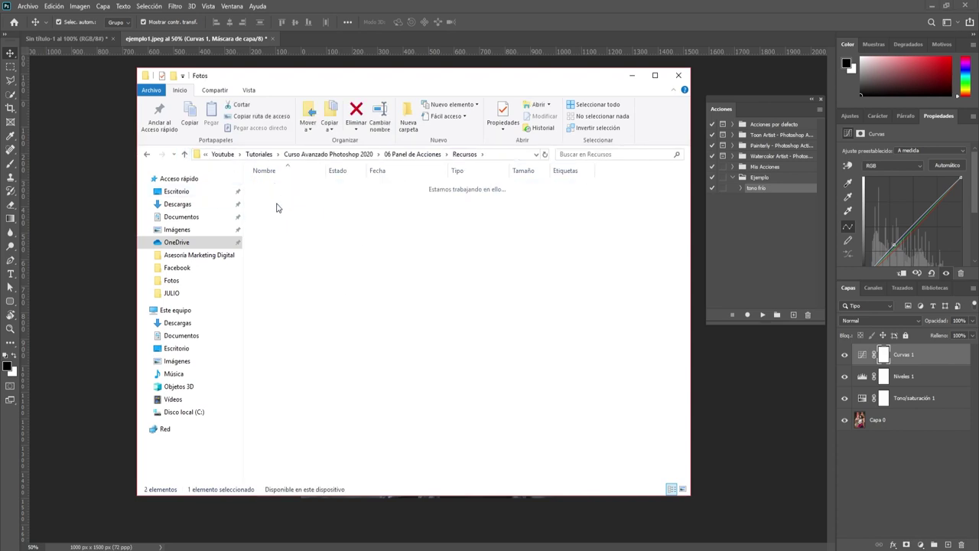
double_click(285, 210)
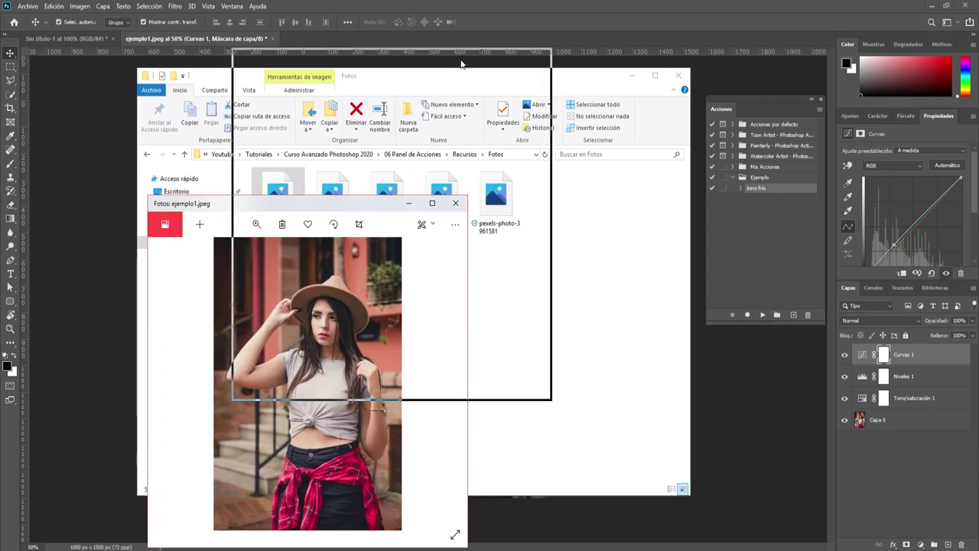
left_click(528, 256)
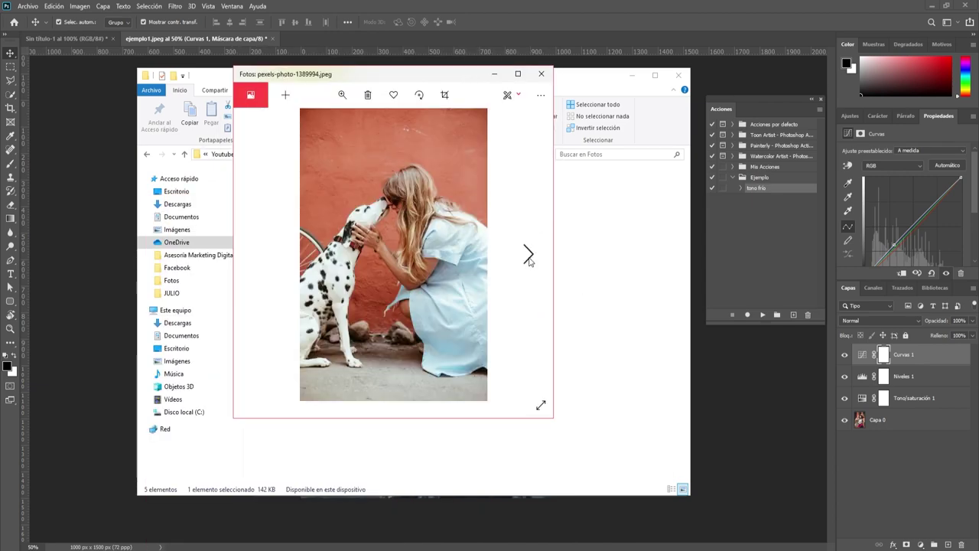
left_click(528, 257)
left_click(528, 257)
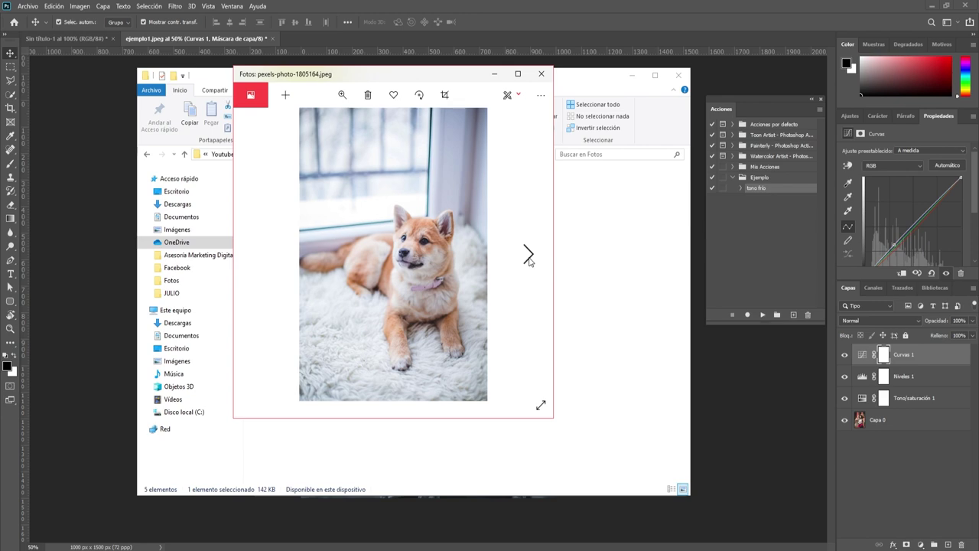
left_click(529, 260)
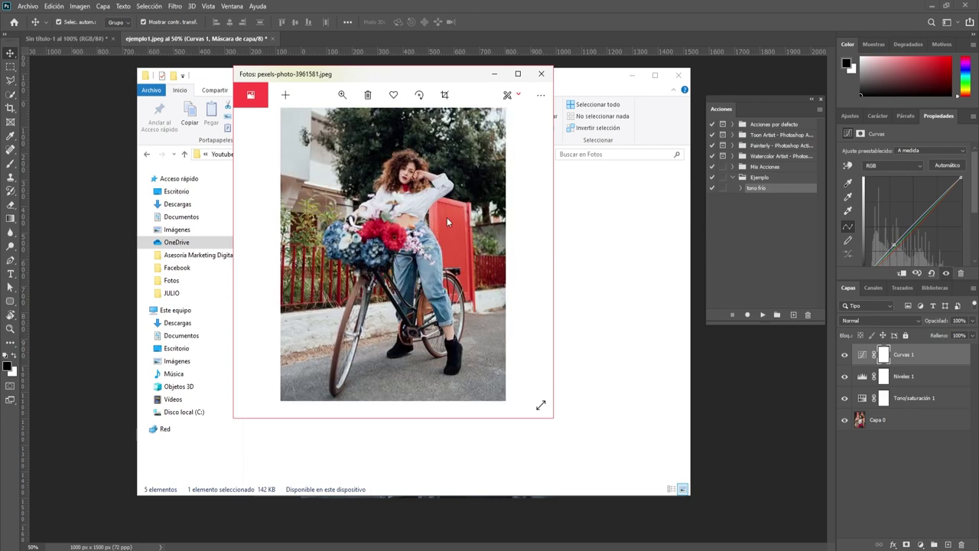
left_click(495, 74)
left_click(632, 75)
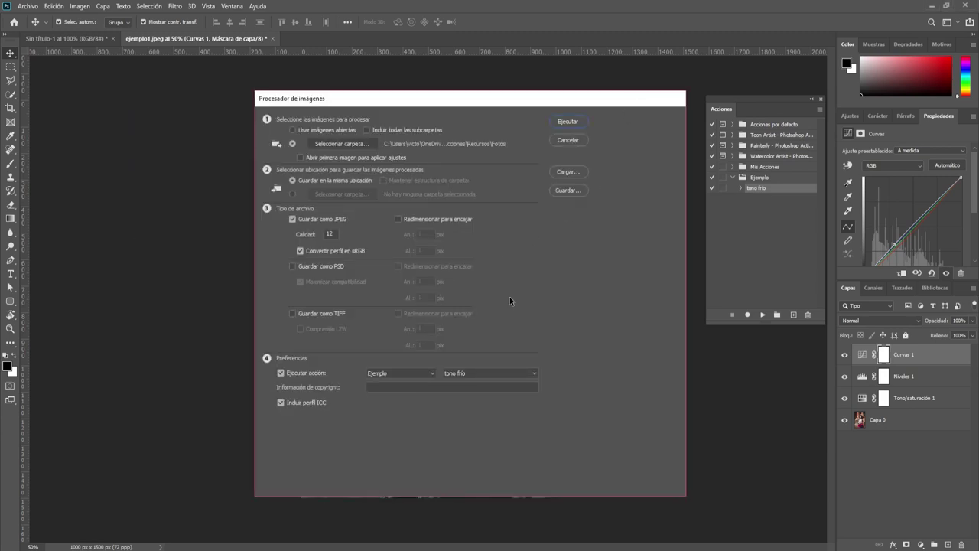
Step: Run the Image Processor to batch-apply tono frío to all Fotos images
left_click(568, 122)
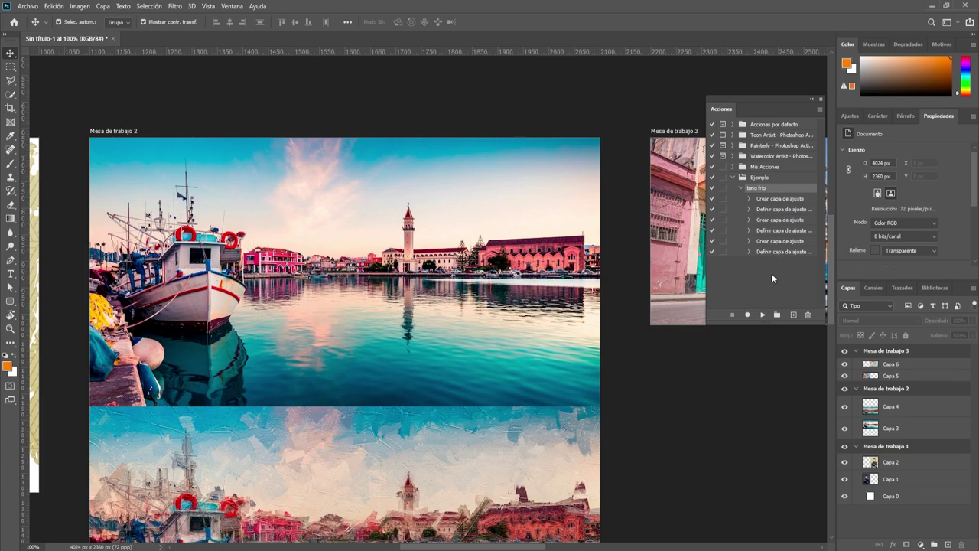
Step: Scroll past the Painterly boat comparison and switch to File Explorer at the Fotos folder
scroll(626, 295, "down", 2)
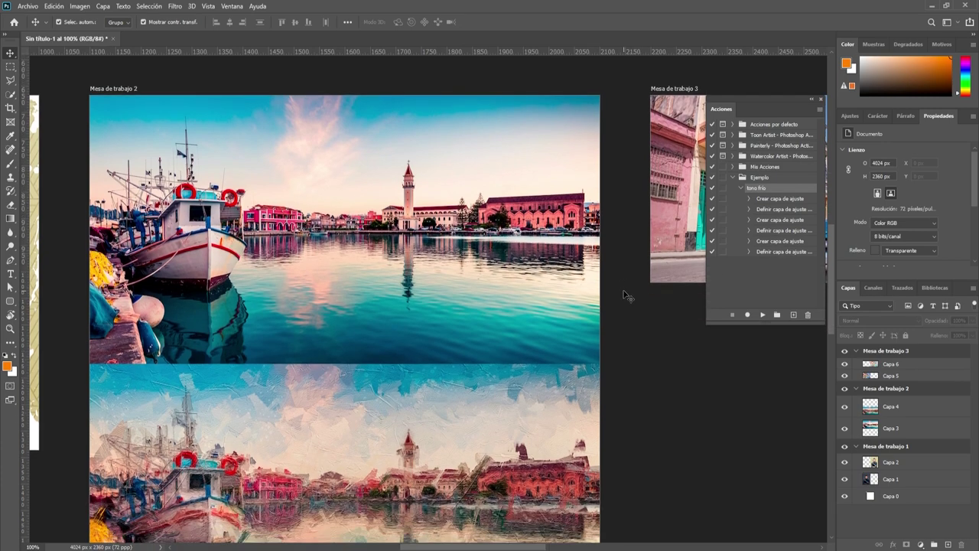
scroll(626, 296, "down", 5)
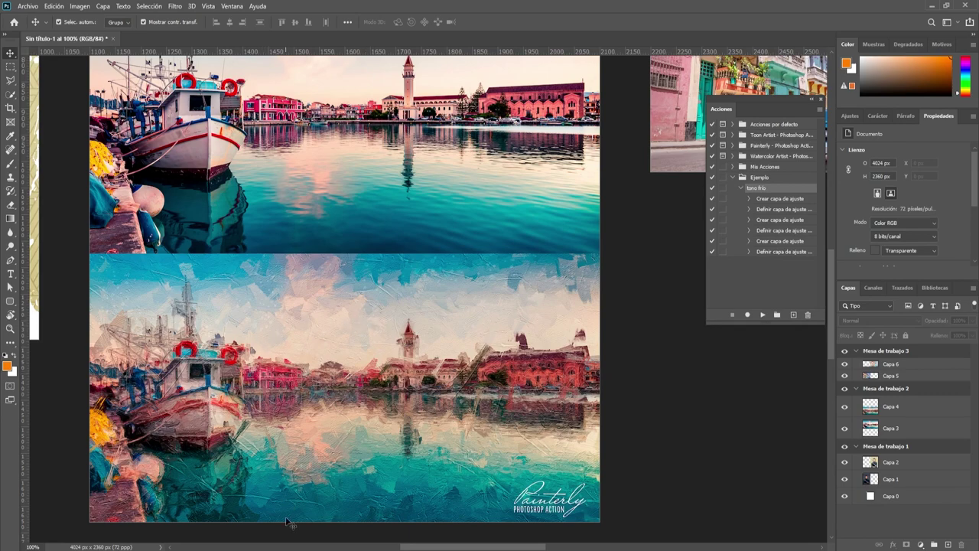
key("alt+Tab")
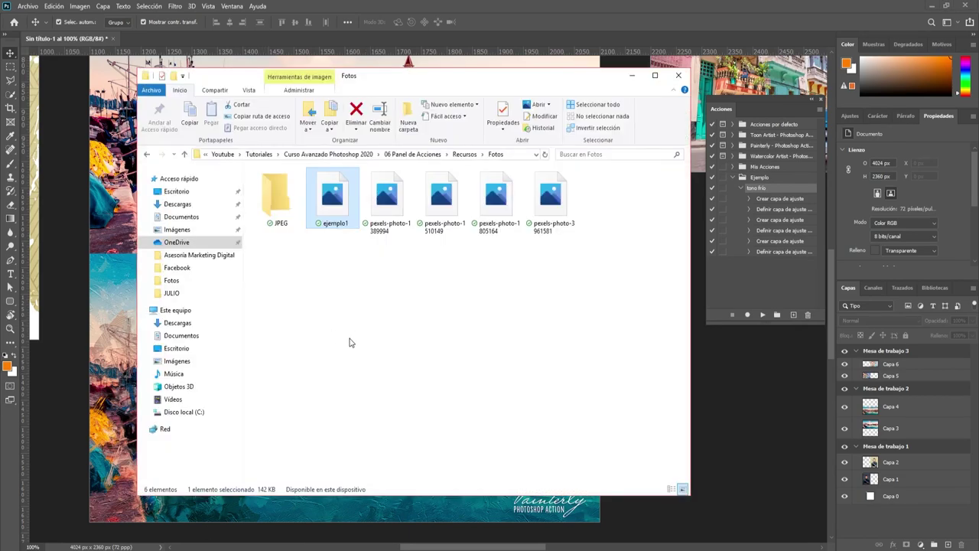
Step: Open Recursos > Fotos > JPEG, closing the stray photo viewer window
left_click(184, 154)
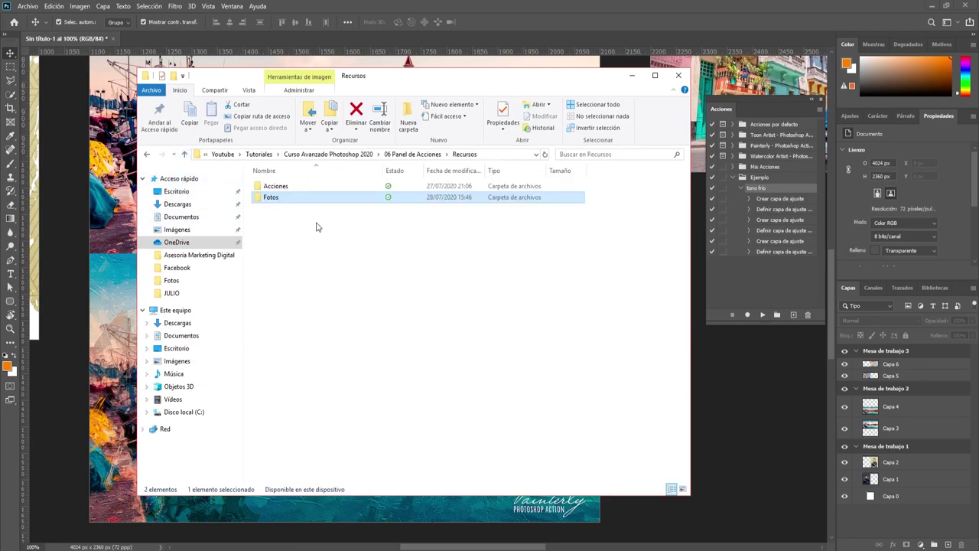
double_click(273, 198)
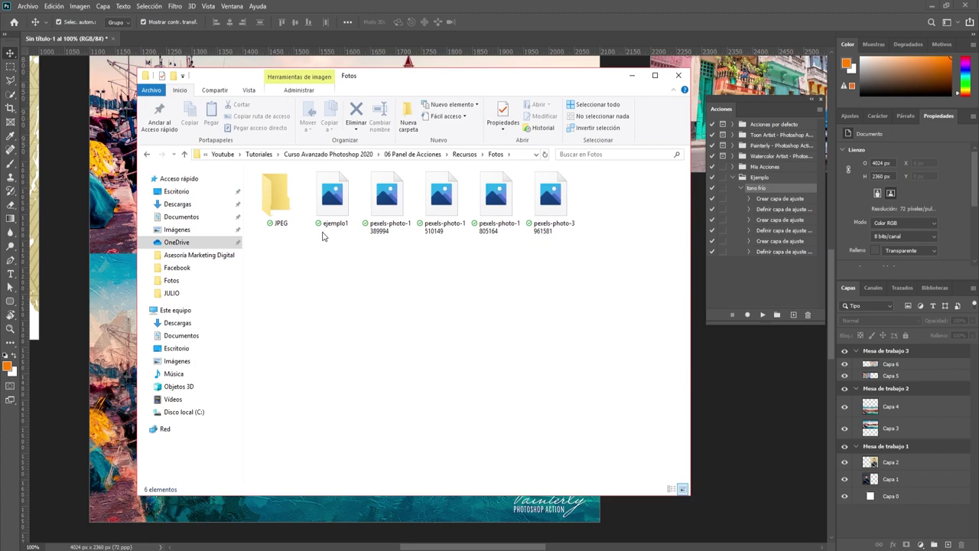
mouse_move(277, 198)
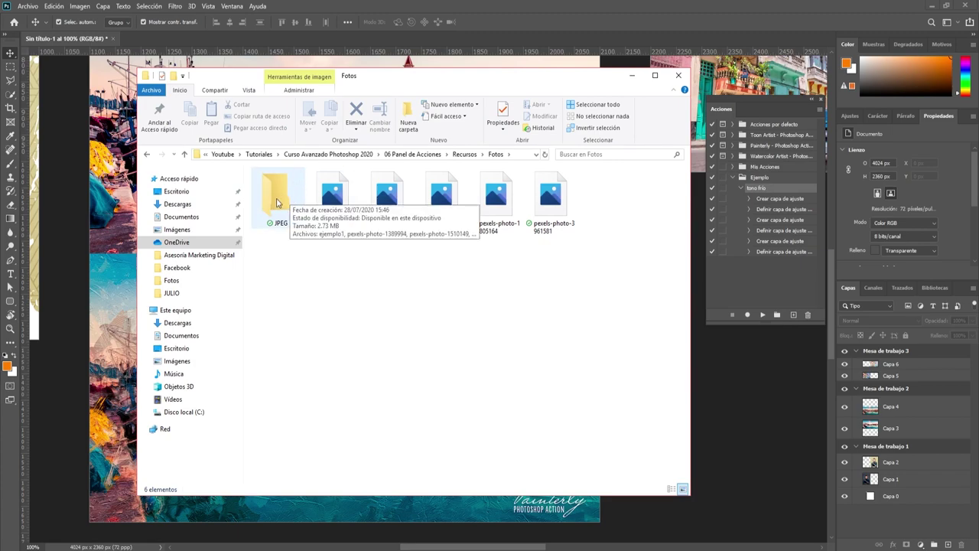
double_click(277, 200)
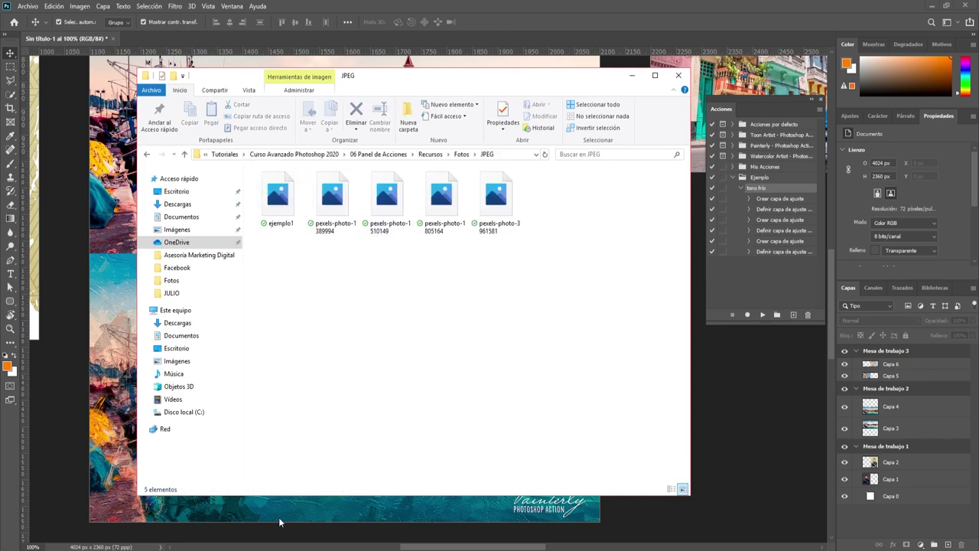
left_click(325, 523)
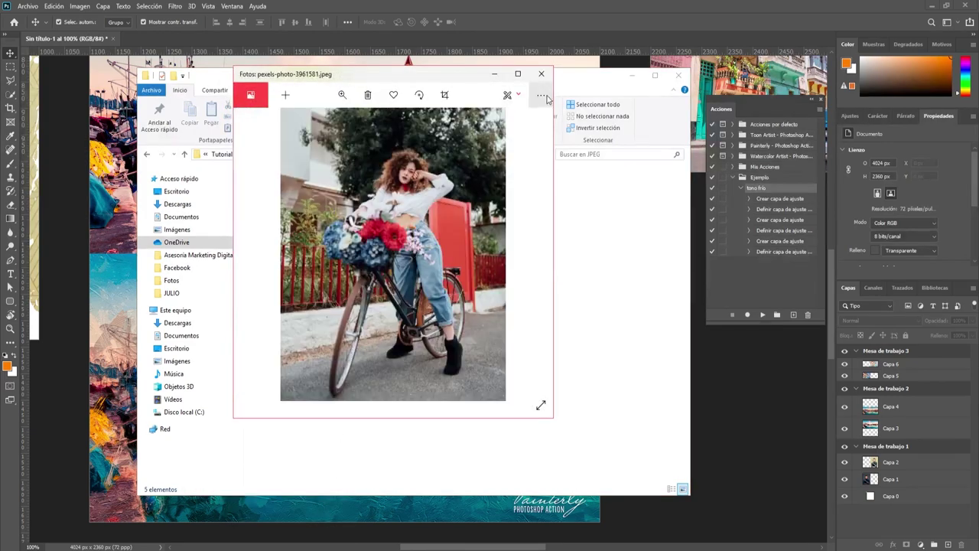
left_click(541, 74)
Step: Preview ejemplo1 and the next four cool-toned photos, then close Photos and minimize Explorer
left_click(273, 212)
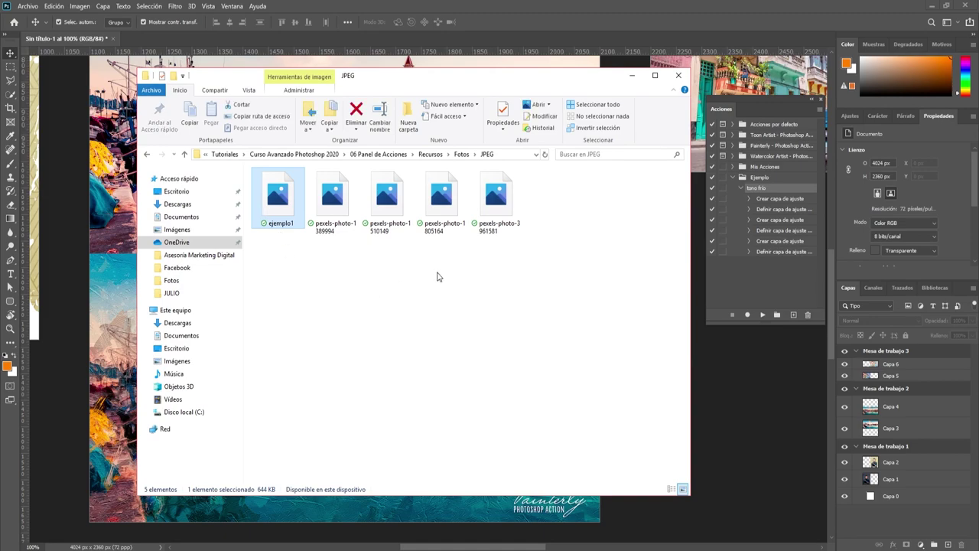
key("Return")
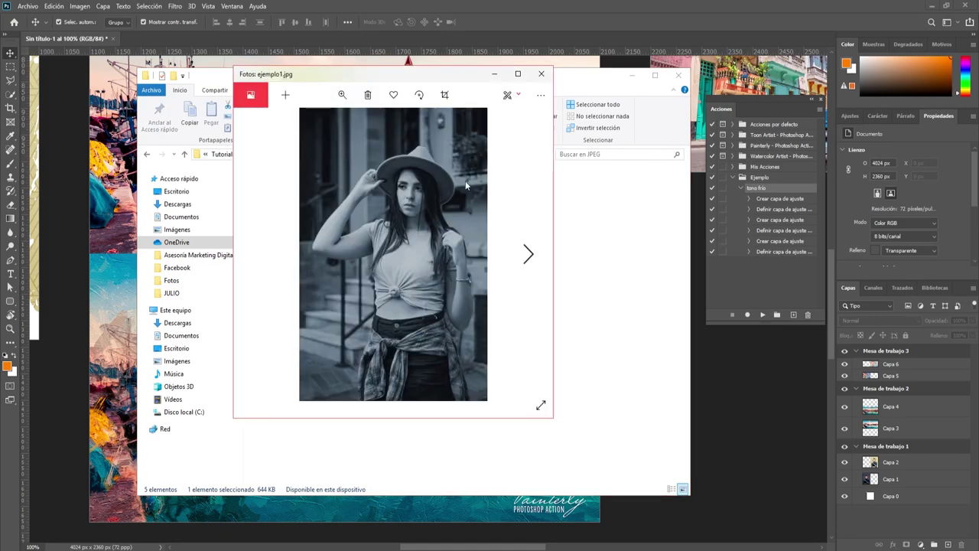
left_click(528, 254)
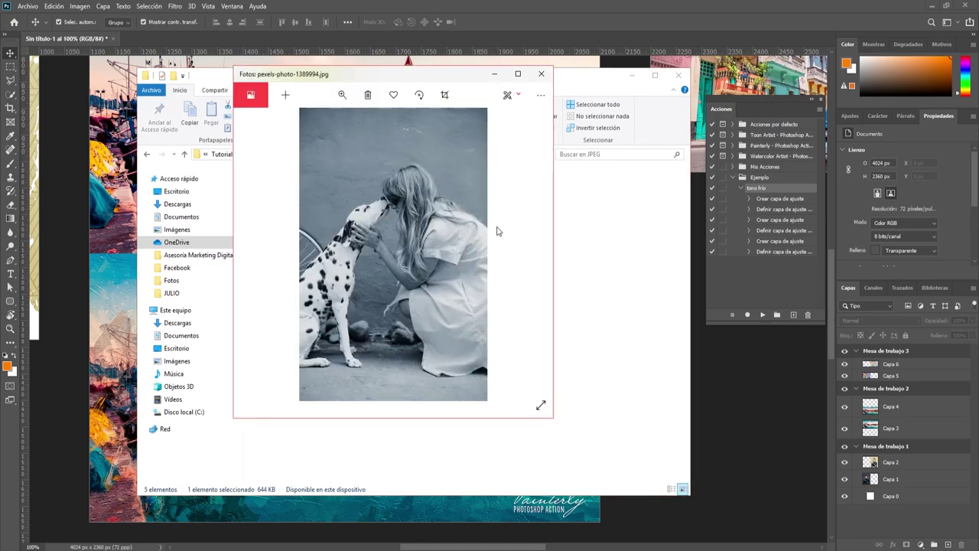
left_click(528, 254)
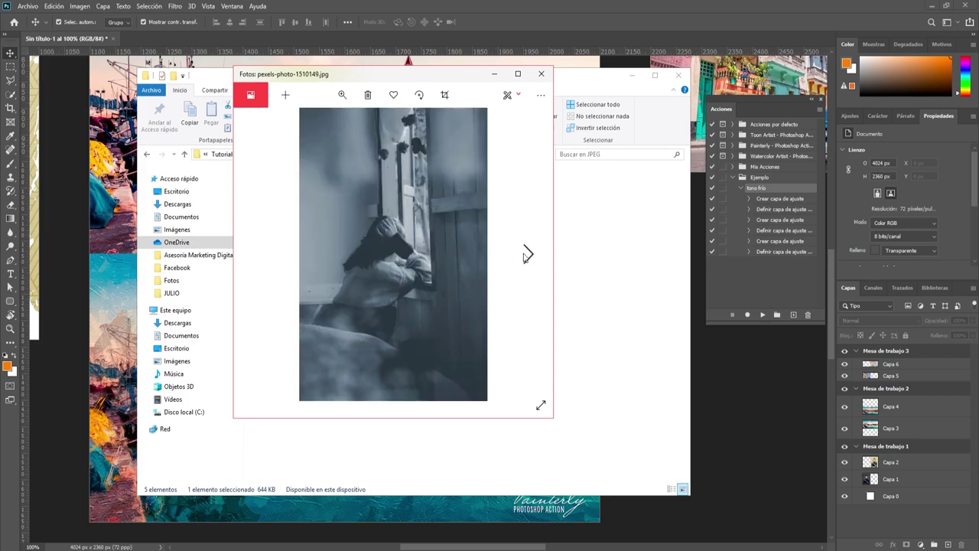
left_click(528, 254)
left_click(529, 255)
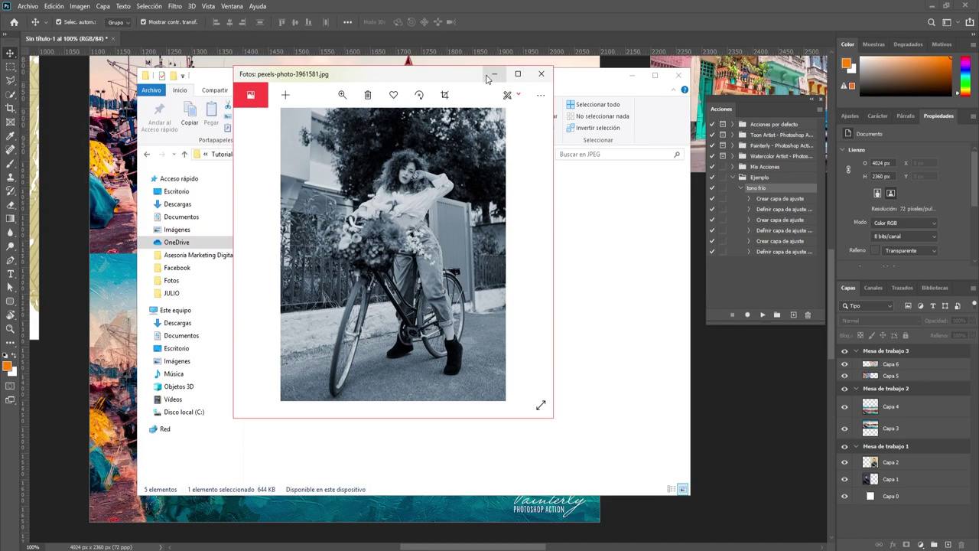
left_click(495, 75)
left_click(631, 76)
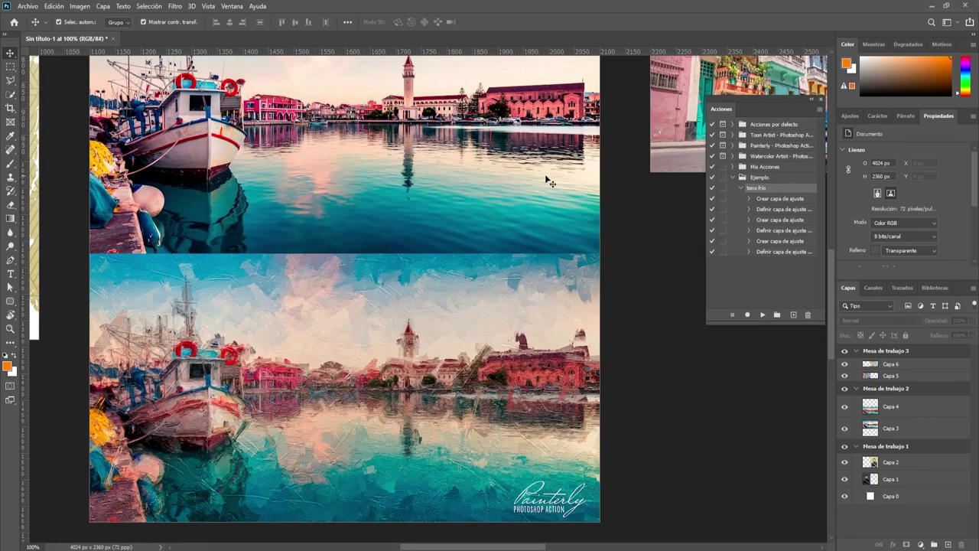
Step: Pan the canvas to the Mesa de trabajo 1 Toon Artist artboard and reopen File Explorer
scroll(640, 286, "up", 3)
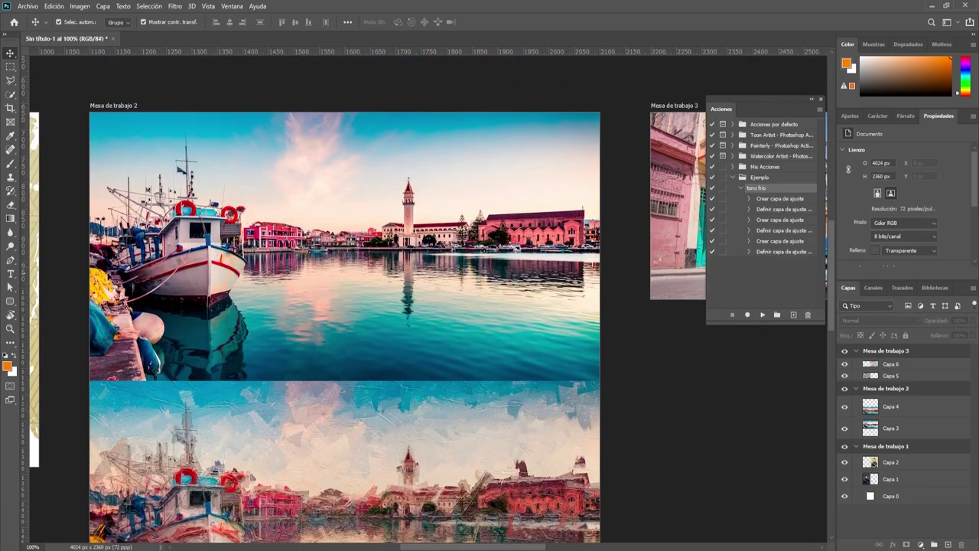
left_click_drag(98, 257, 557, 186)
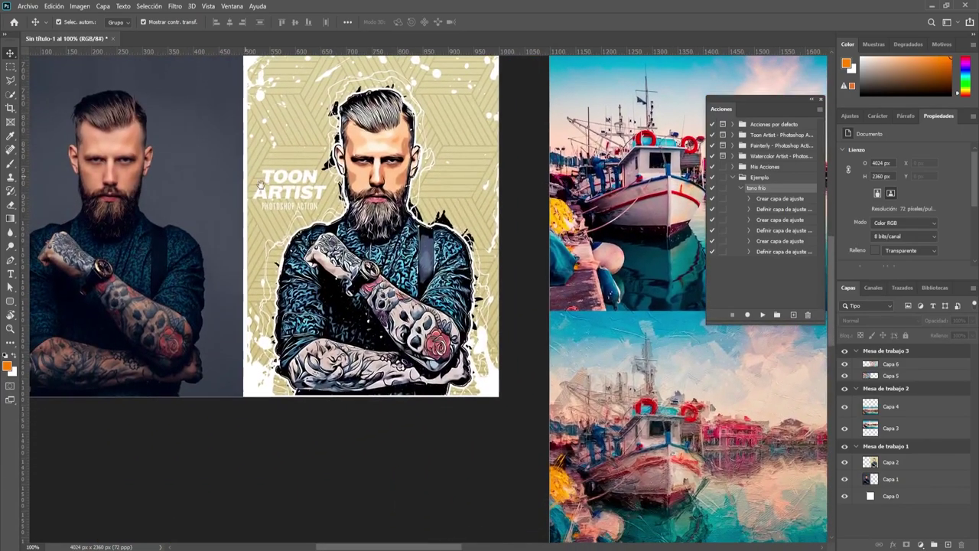
left_click_drag(260, 186, 392, 223)
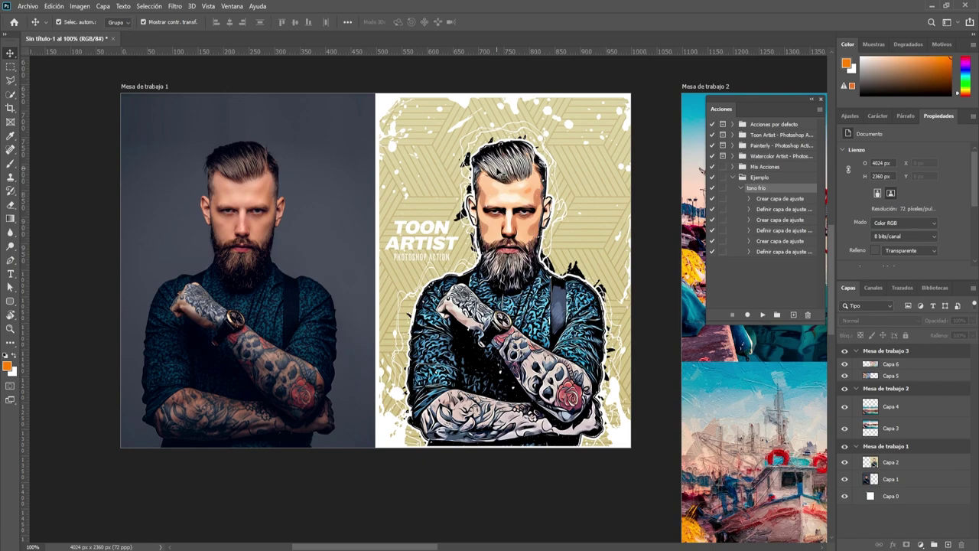
left_click(208, 550)
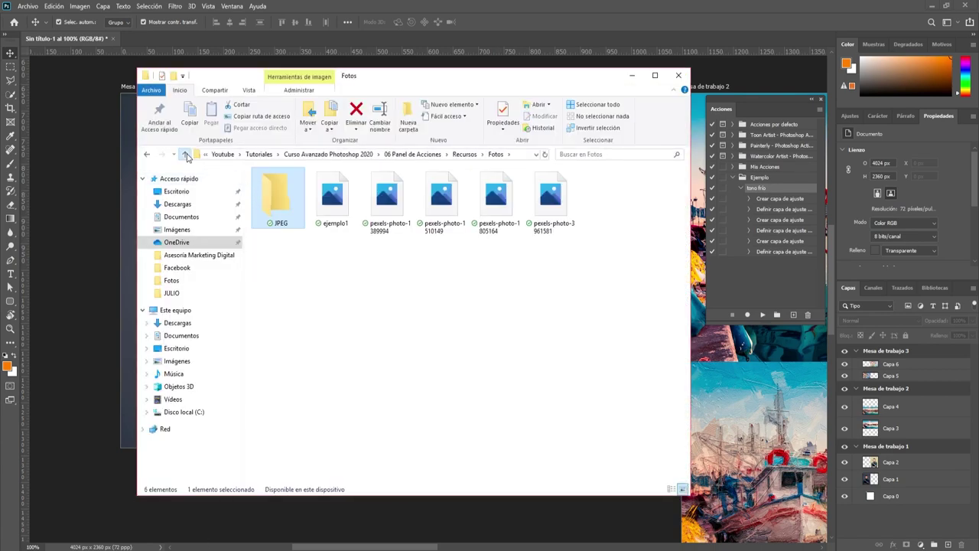
Step: Extract the painterly action archive in Recursos > Acciones with Extraer aquí
left_click(185, 154)
double_click(276, 187)
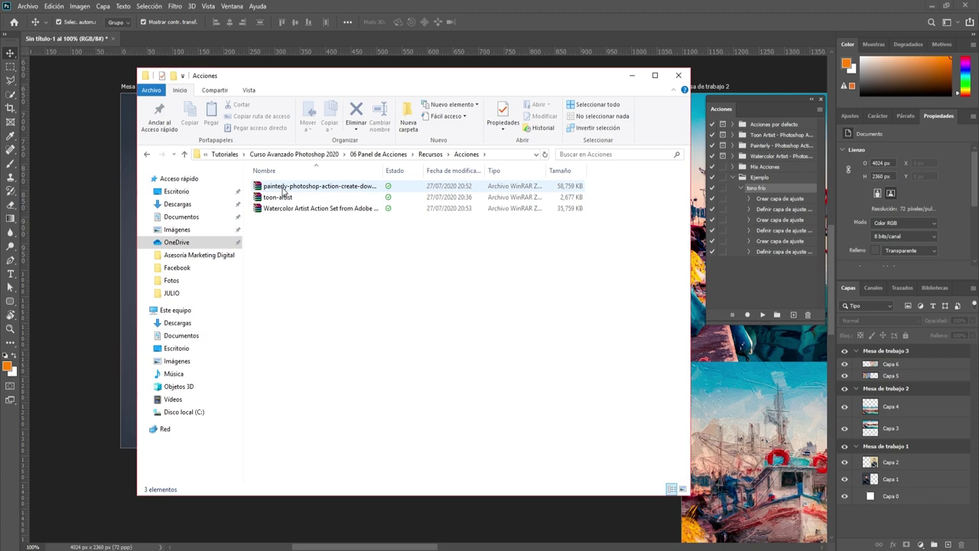
right_click(283, 190)
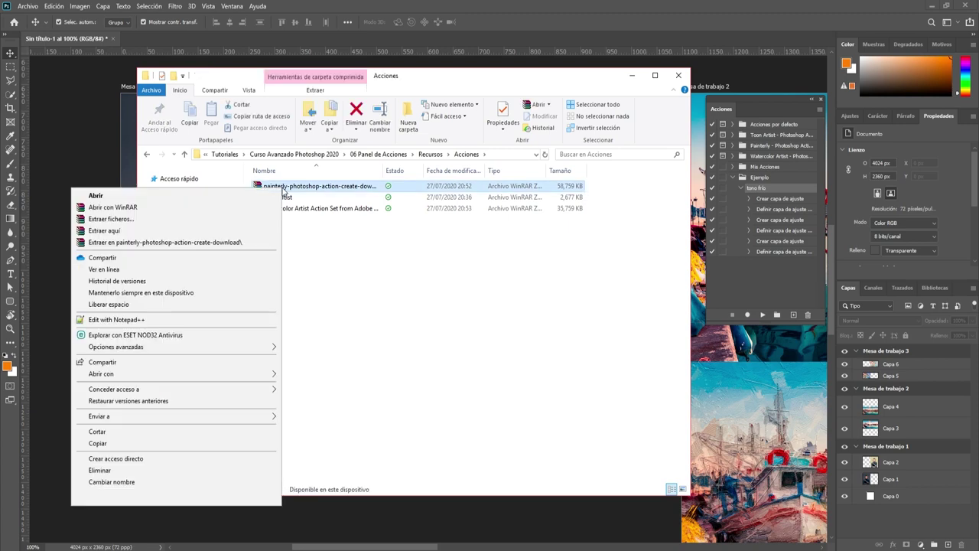
left_click(162, 231)
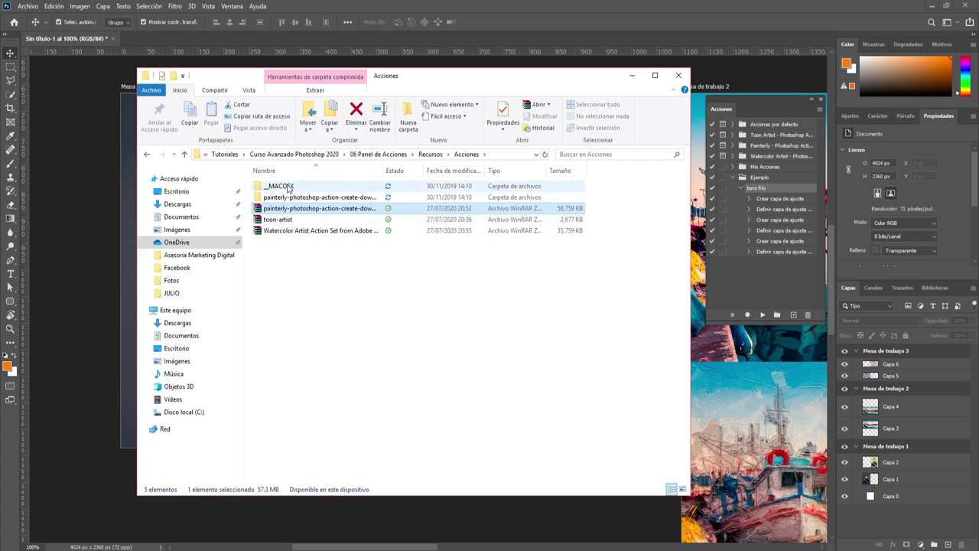
mouse_move(280, 186)
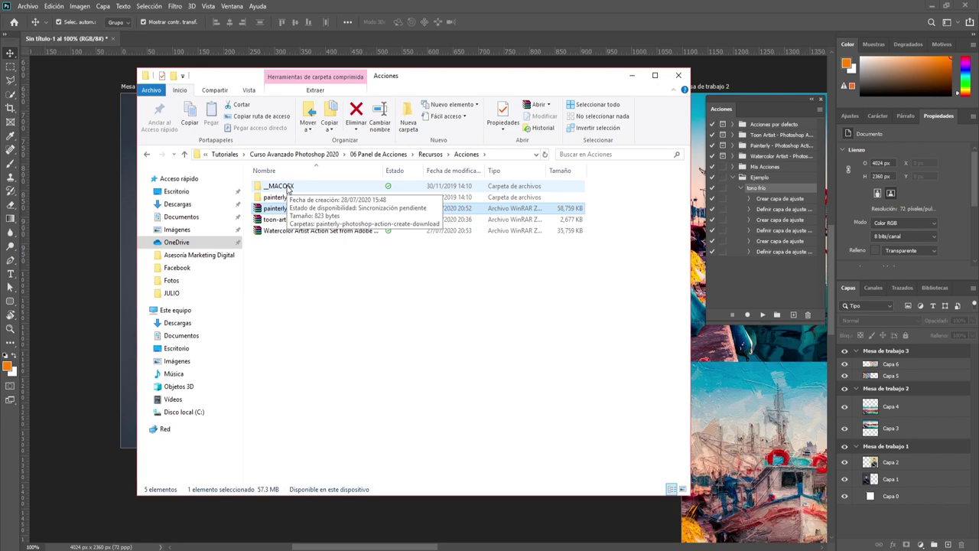
Step: Check the extracted painterly folder's four Painterly files, then minimize Explorer
double_click(280, 186)
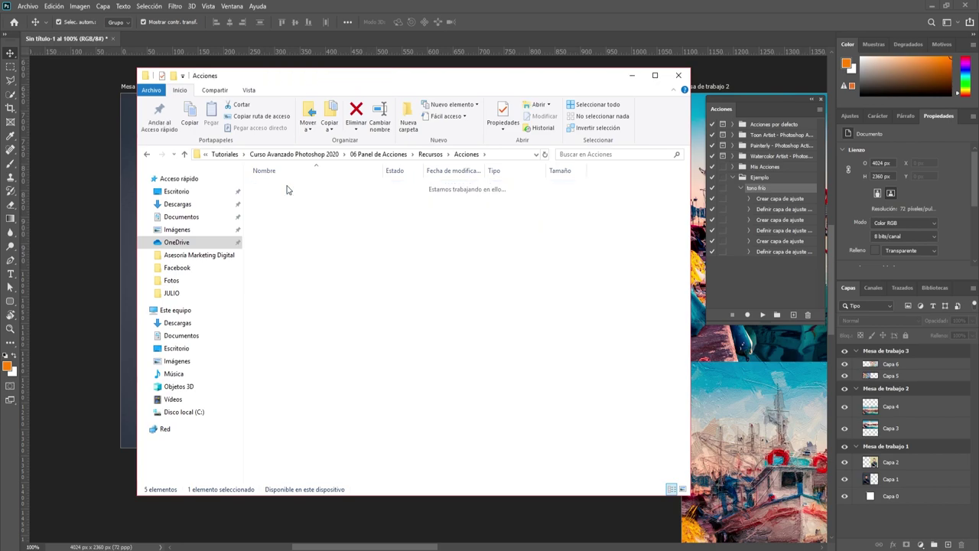
left_click(186, 155)
double_click(287, 197)
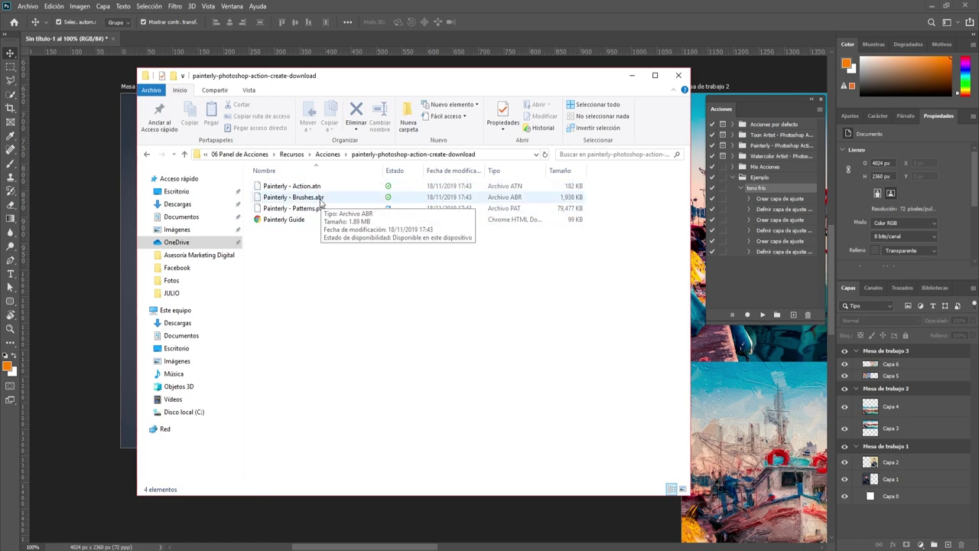
mouse_move(293, 208)
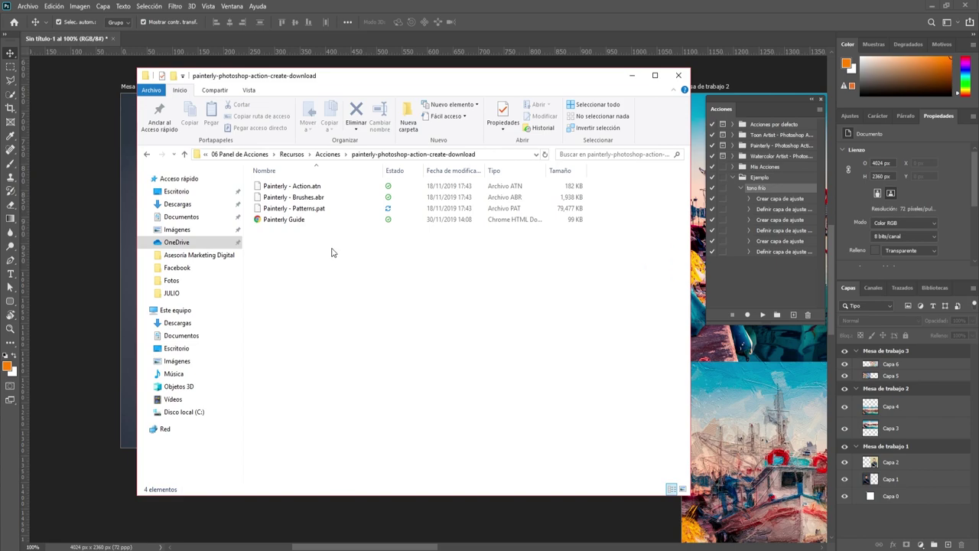
left_click(632, 76)
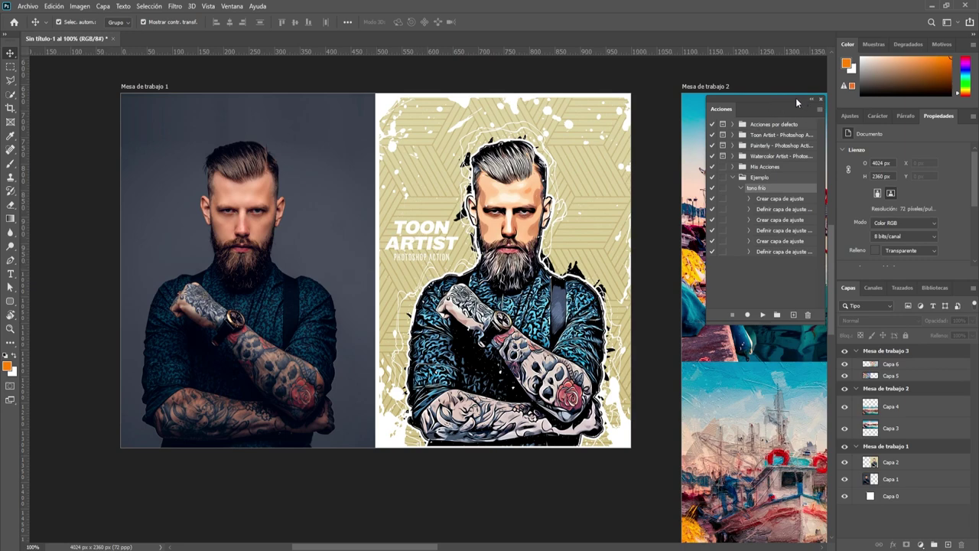
Step: Load Painterly - Action.atn from Acciones > painterly-photoshop-action-create-download into the Actions panel
left_click_drag(795, 98, 737, 91)
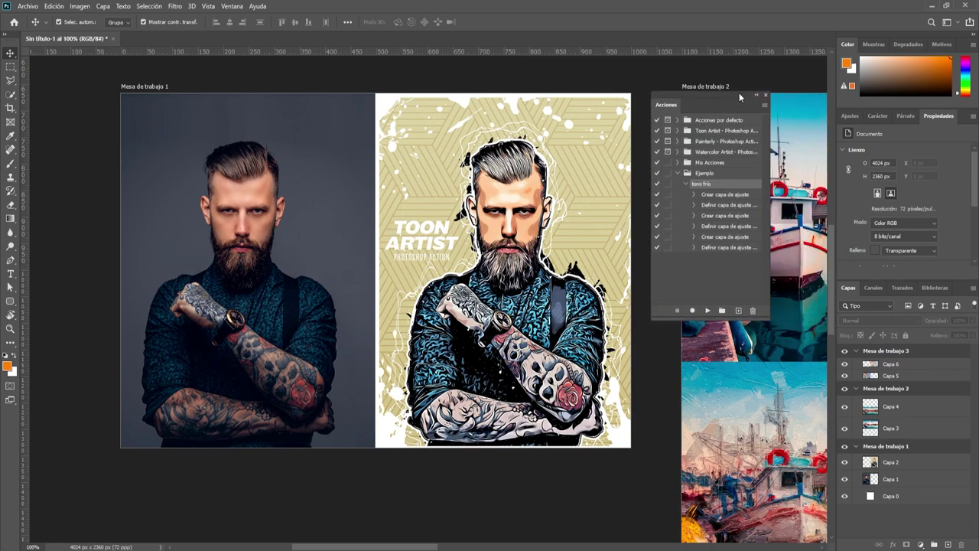
left_click(675, 173)
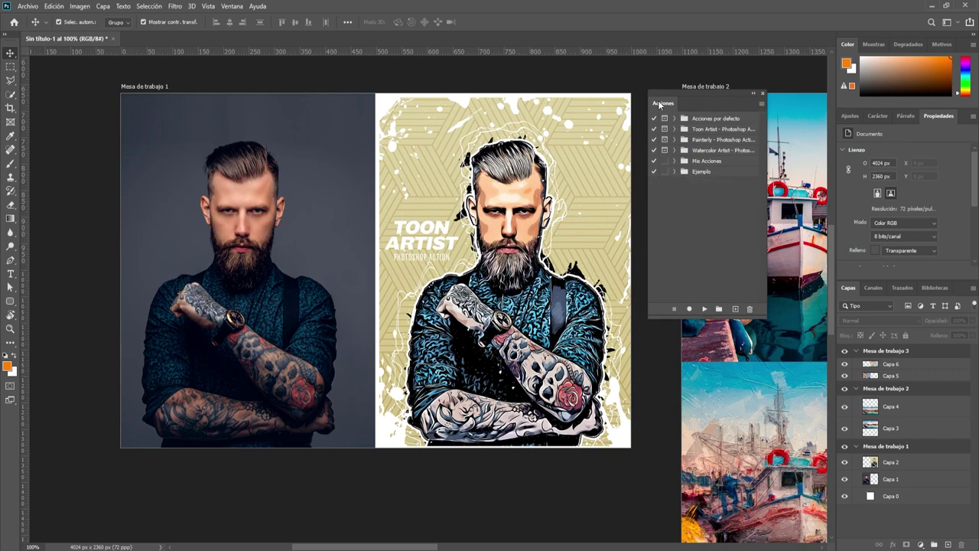
left_click(761, 105)
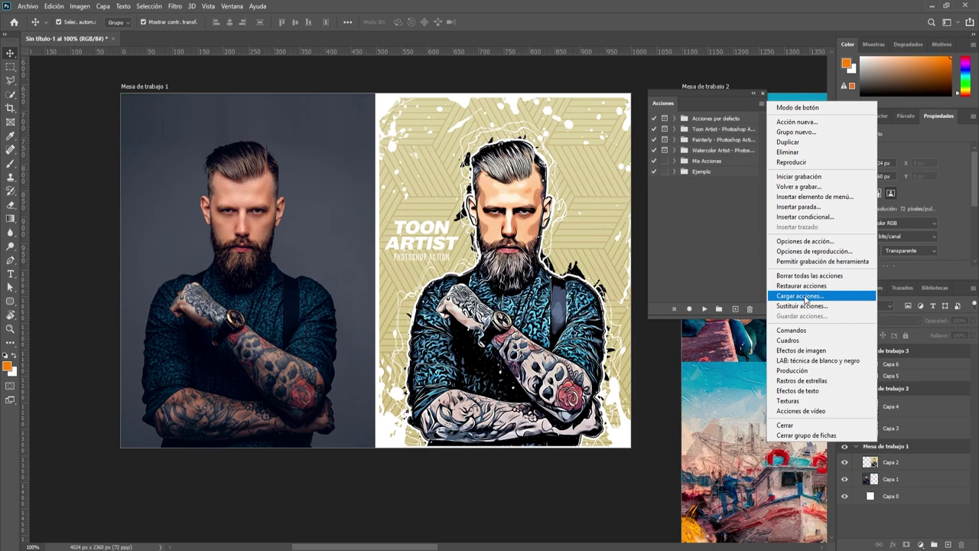
left_click(801, 296)
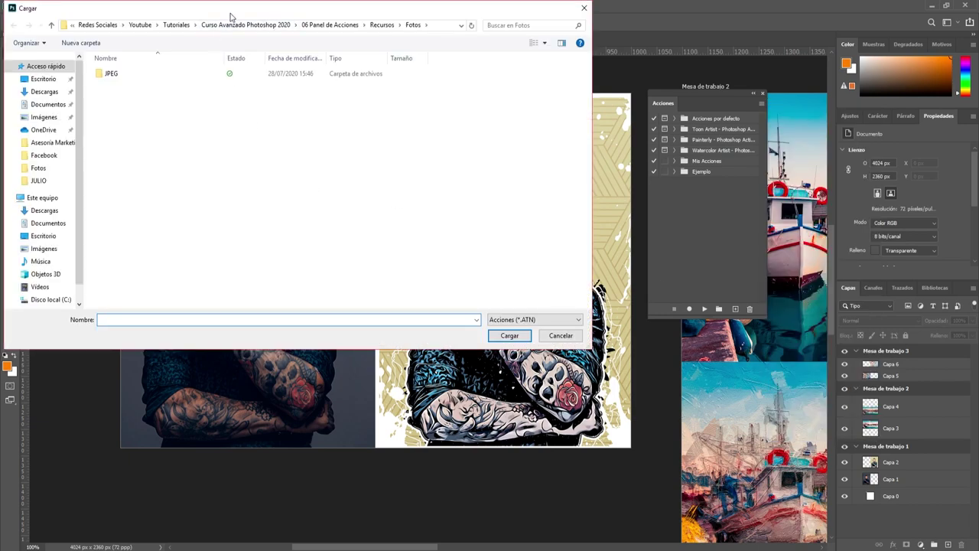
left_click_drag(230, 15, 351, 77)
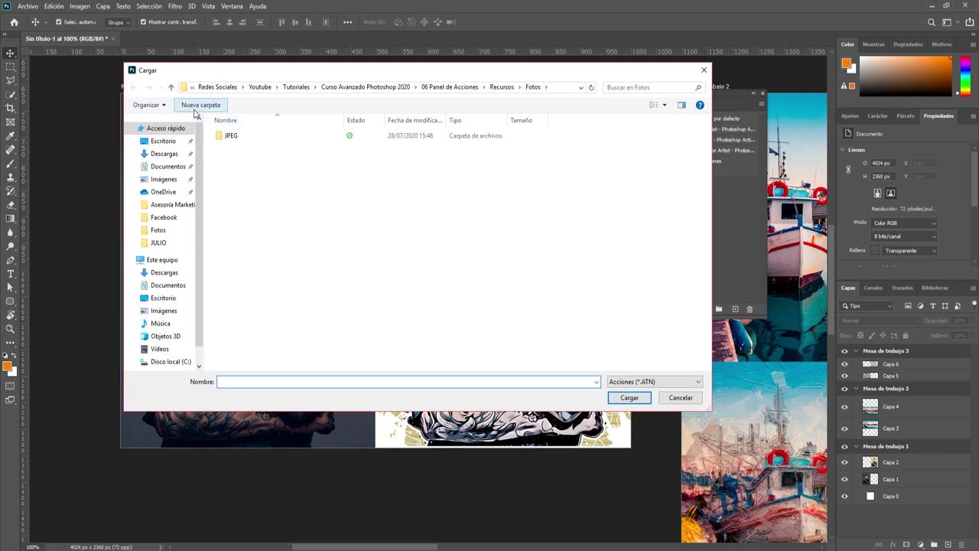
left_click(170, 87)
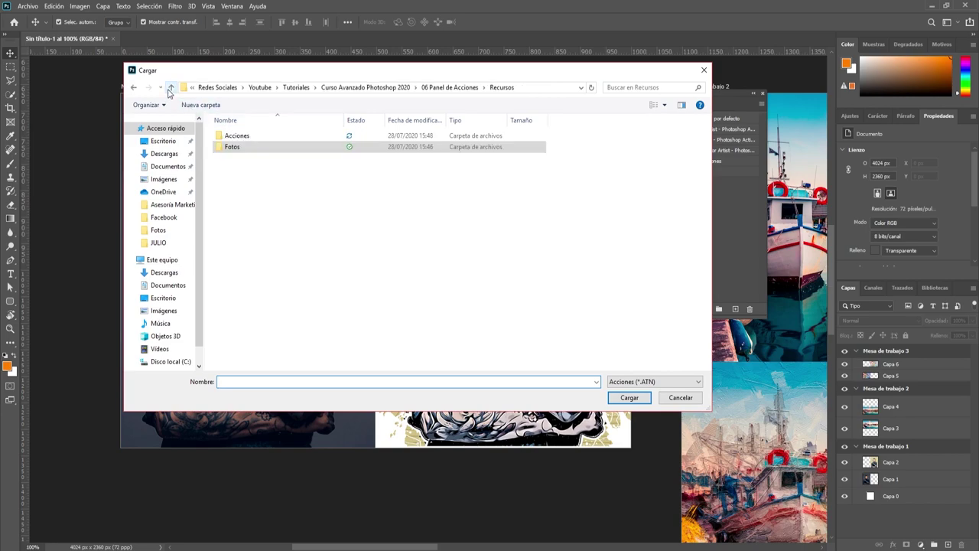
double_click(238, 135)
double_click(256, 149)
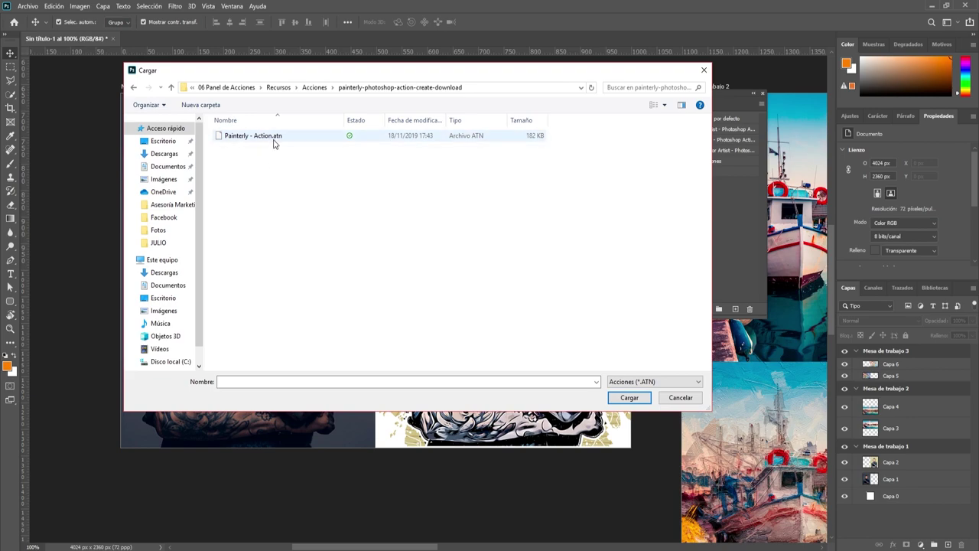
left_click(264, 137)
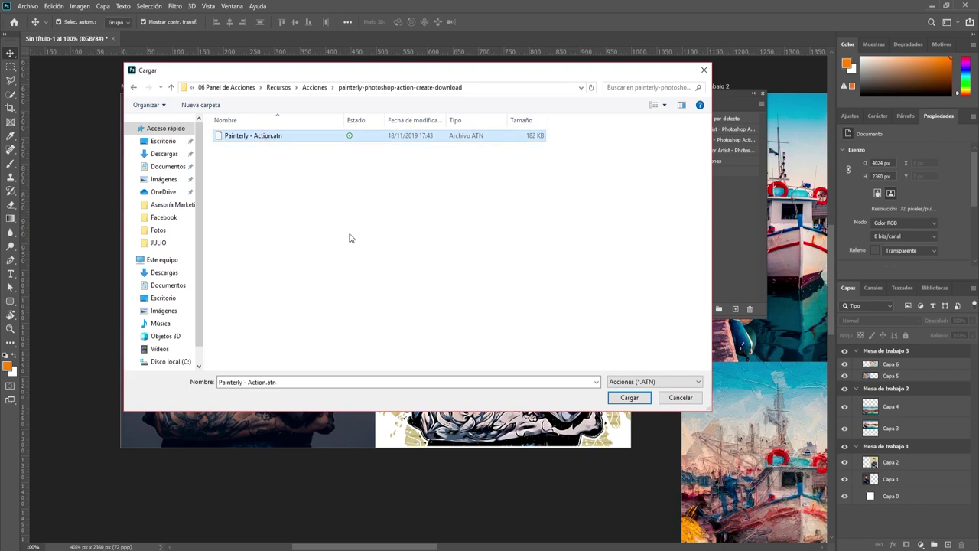
left_click(678, 399)
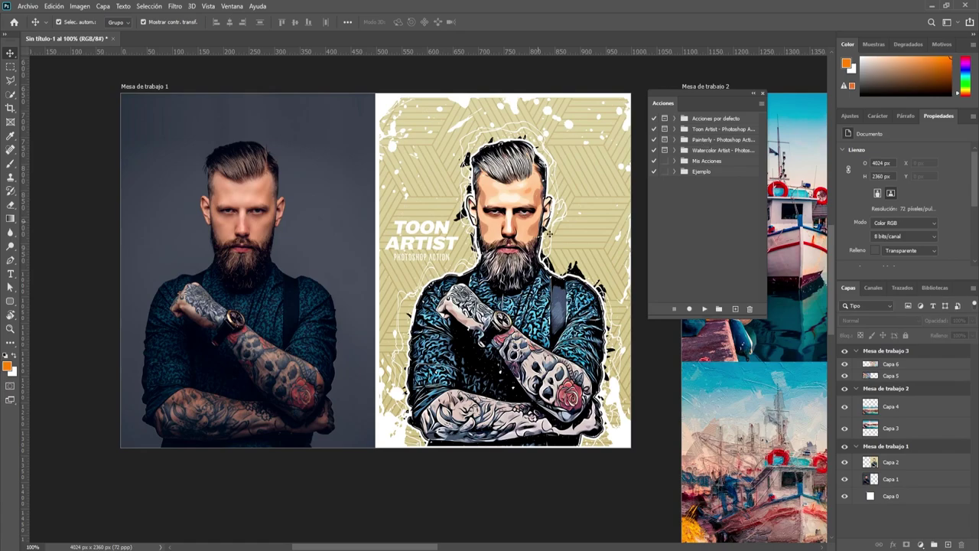
Step: Bring the harbour comparison into view and show the Motivos panel with its options menu
scroll(601, 253, "right", 10)
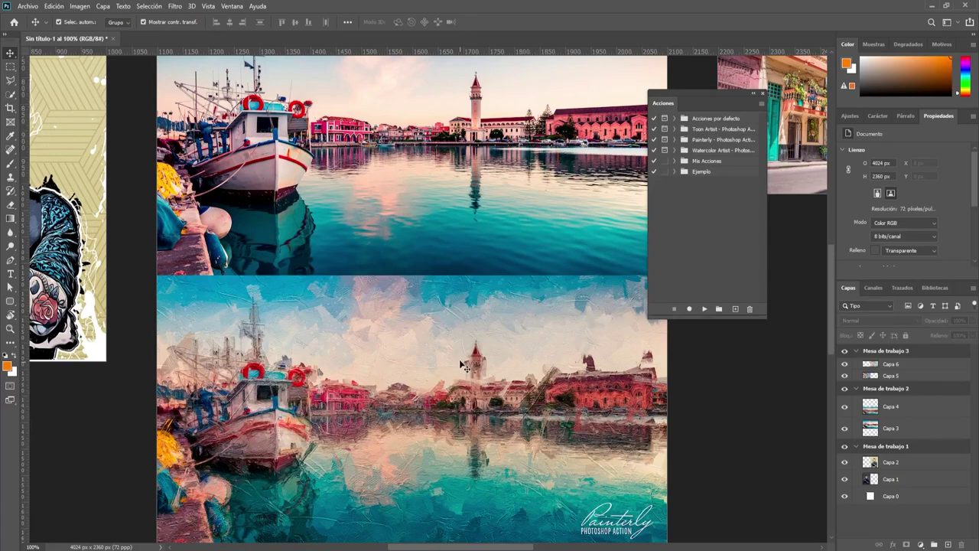
mouse_move(447, 381)
left_mouse_down()
mouse_move(421, 285)
mouse_move(430, 326)
left_mouse_up()
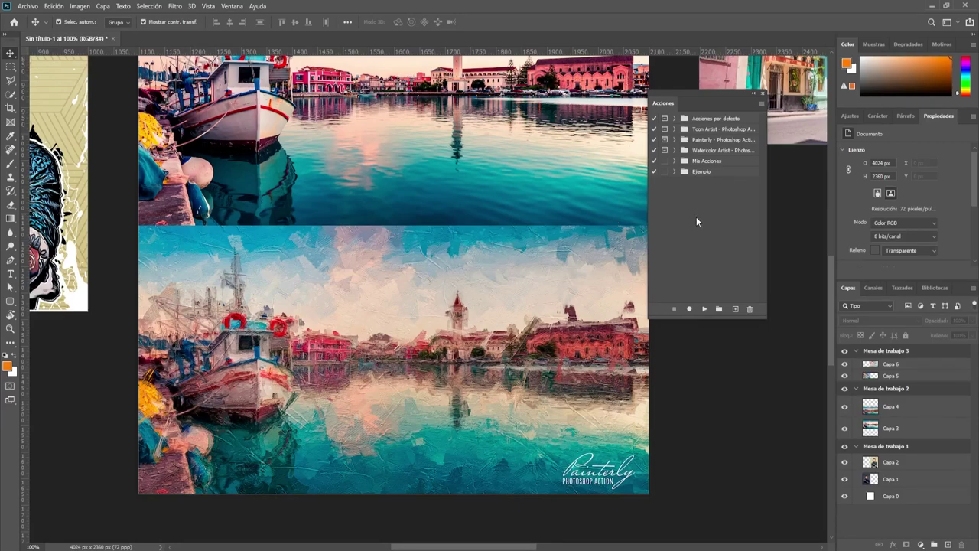
left_click(940, 45)
left_click(232, 6)
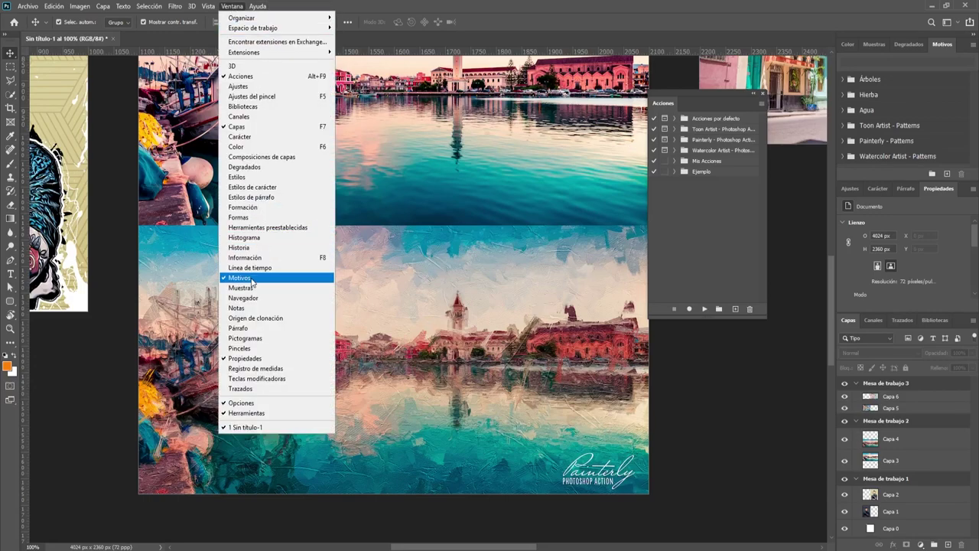
left_click(947, 45)
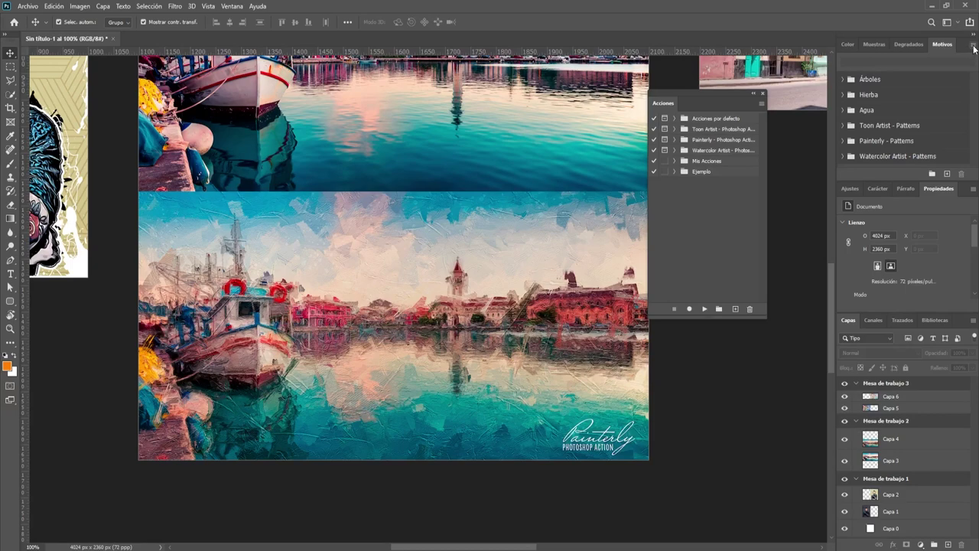
left_click(974, 46)
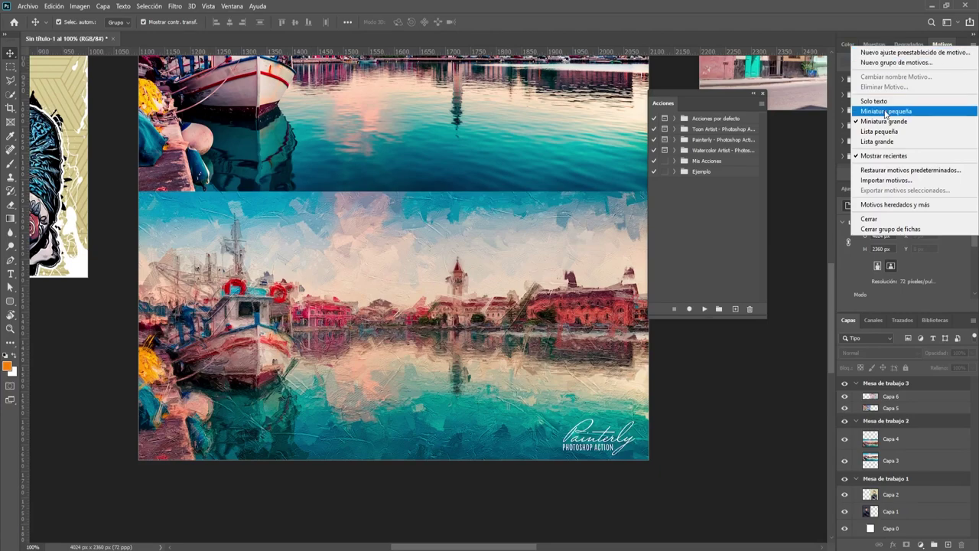
Step: Import Painterly - Patterns.pat from Recursos > Acciones > painterly-photoshop-action-create-download via Importar motivos
left_click(905, 183)
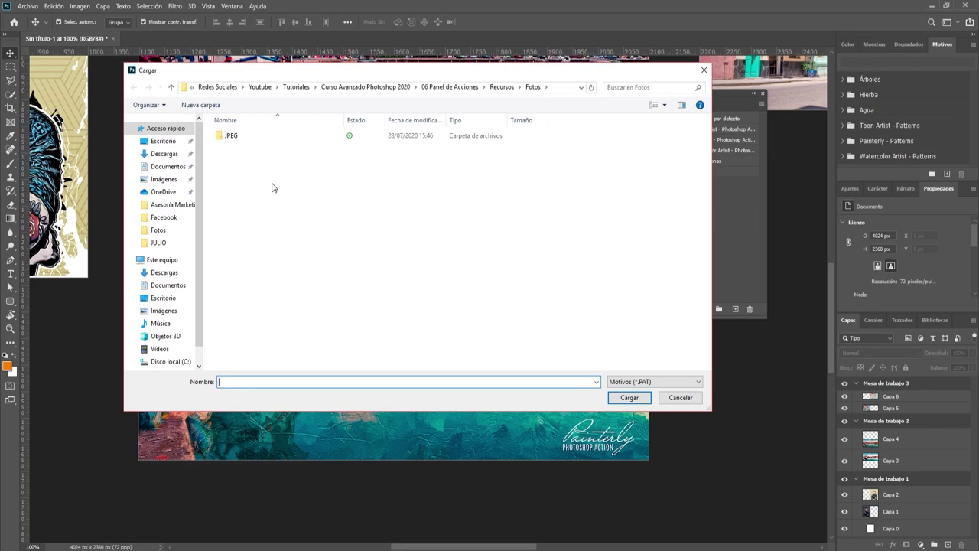
left_click(170, 87)
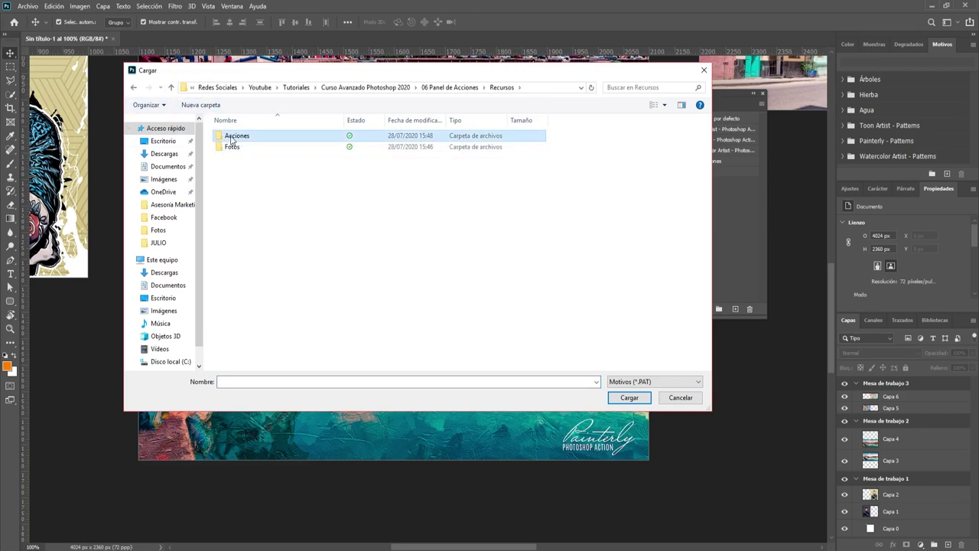
double_click(232, 138)
double_click(234, 147)
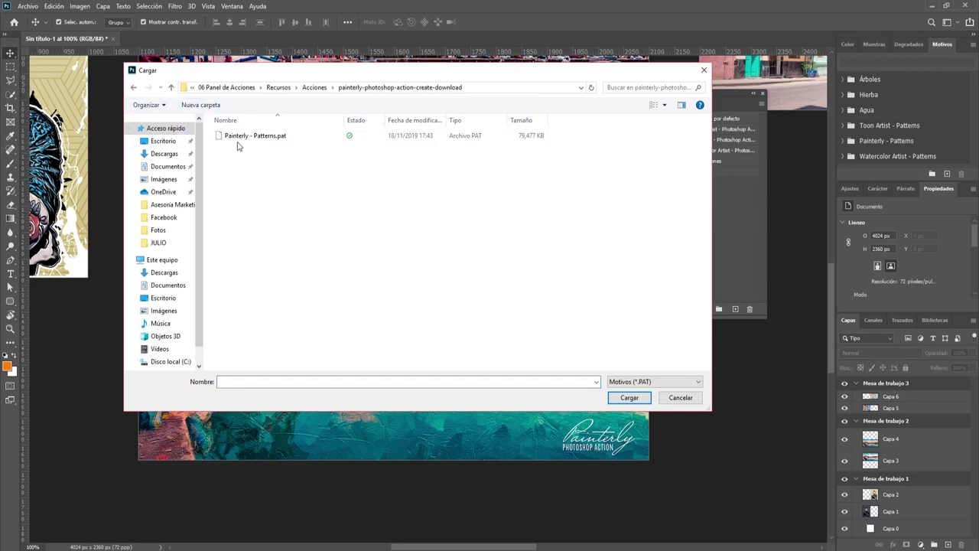
left_click(257, 139)
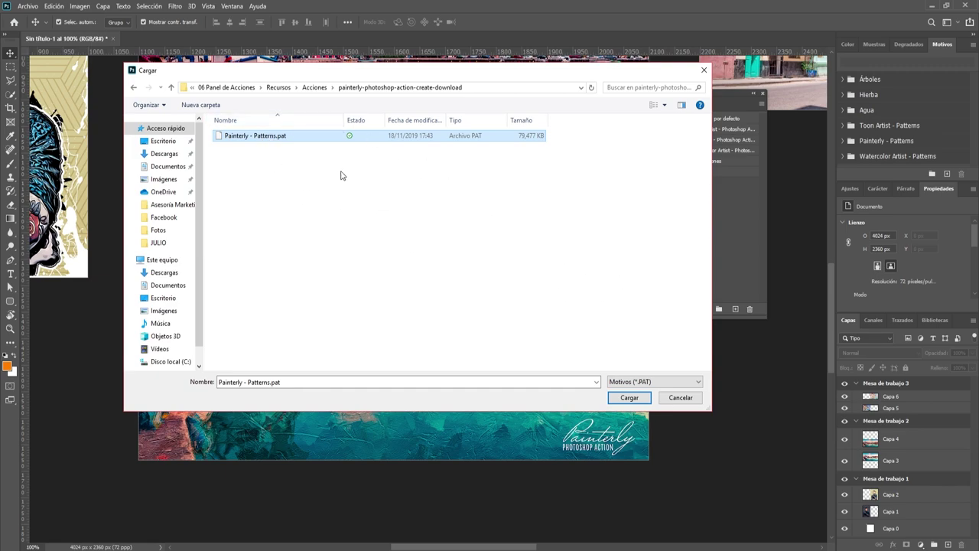
left_click(681, 399)
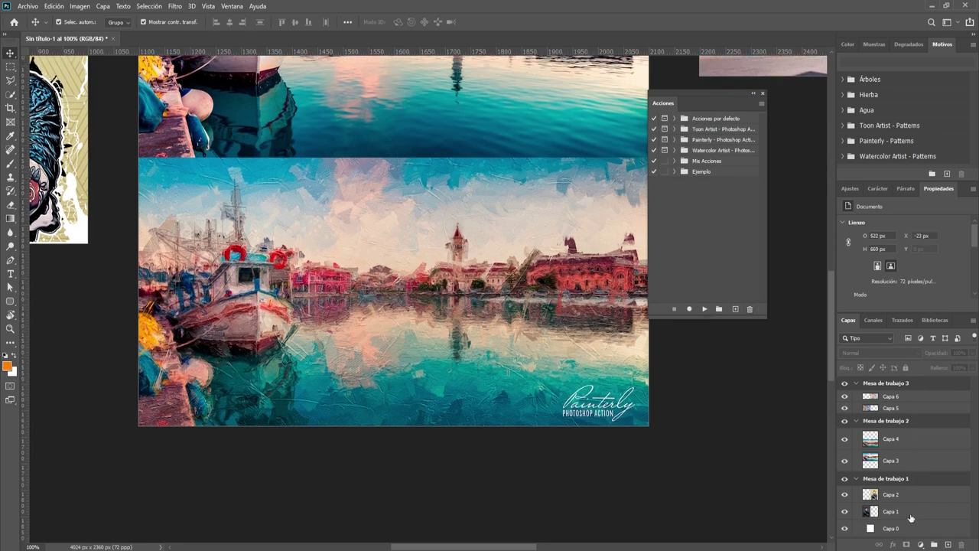
Step: Select Capa 1 and expand the Painterly set and its PAINTERLY action
left_click(910, 516)
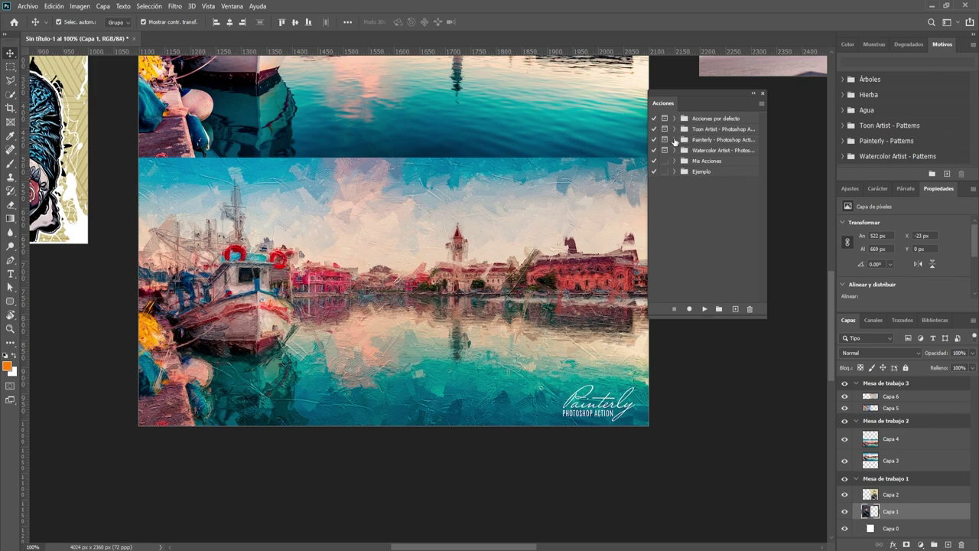
left_click(675, 140)
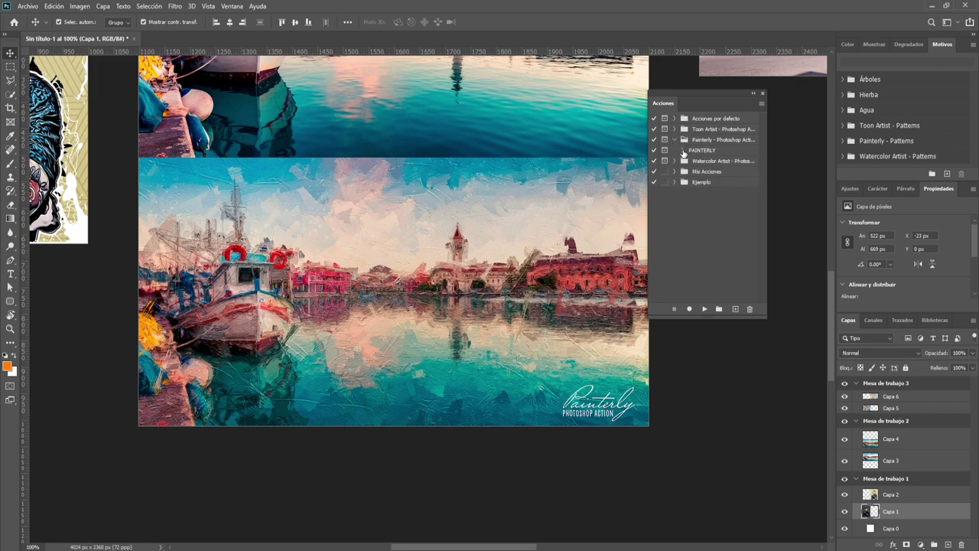
left_click(683, 151)
left_click(683, 151)
left_click(683, 150)
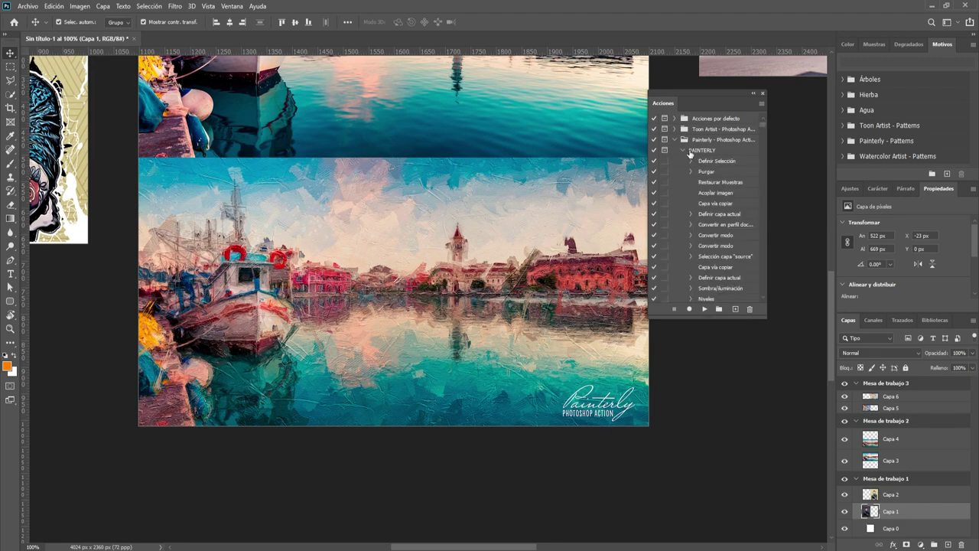
left_click(684, 150)
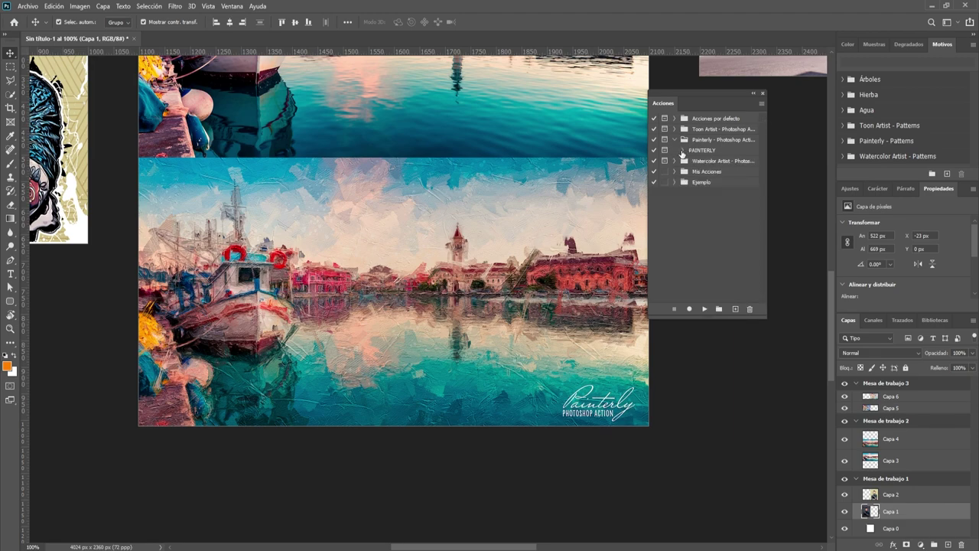
left_click(684, 151)
Step: Scroll through the PAINTERLY steps from Definir Selección and Purgar down to Acoplar imagen
scroll(716, 184, "down", 1)
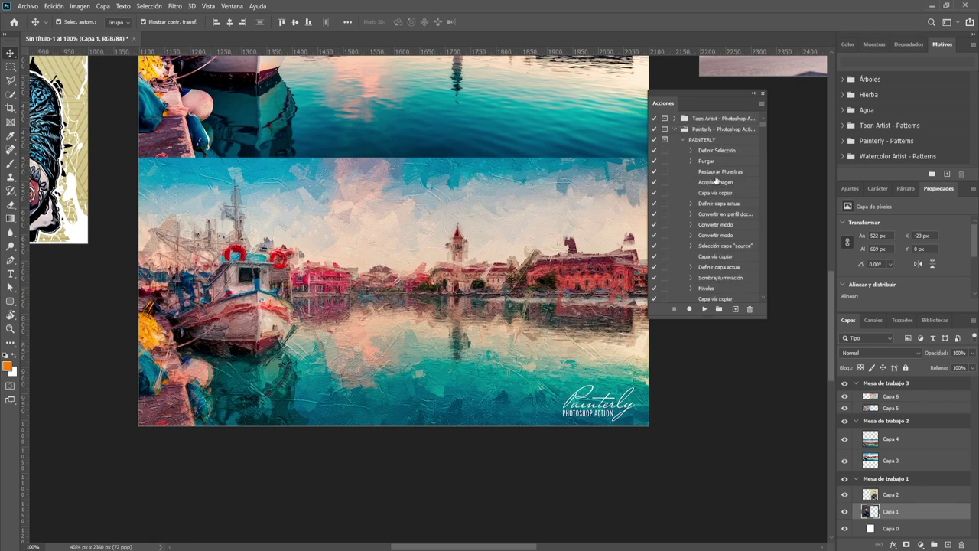
scroll(719, 158, "down", 5)
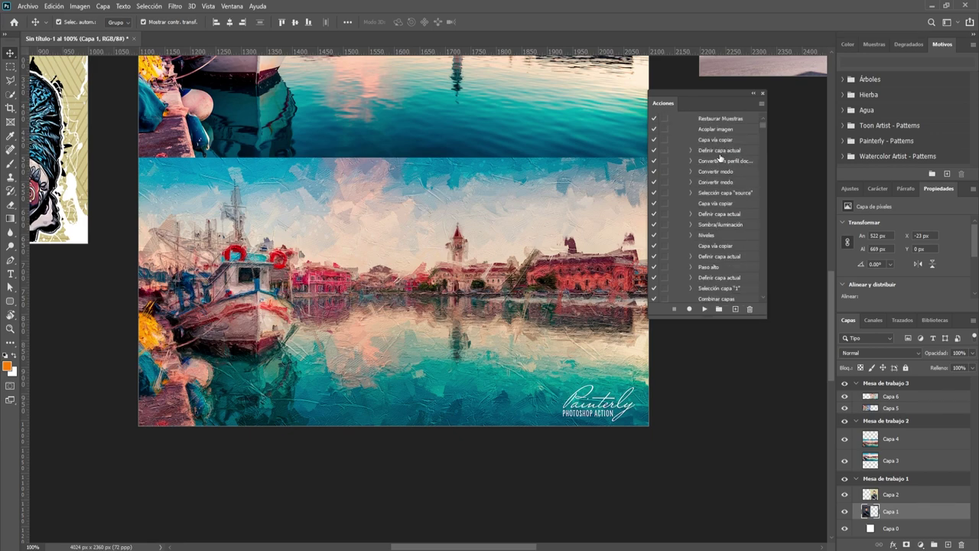
scroll(719, 158, "down", 5)
scroll(719, 157, "down", 5)
scroll(719, 158, "down", 5)
scroll(719, 158, "down", 2)
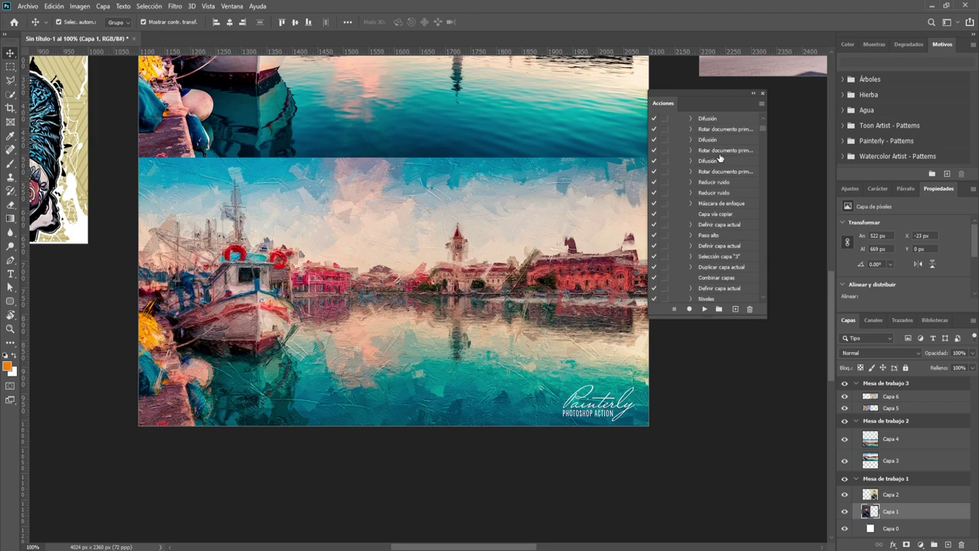
scroll(720, 158, "down", 1)
scroll(720, 157, "down", 2)
scroll(719, 158, "down", 2)
scroll(720, 157, "down", 3)
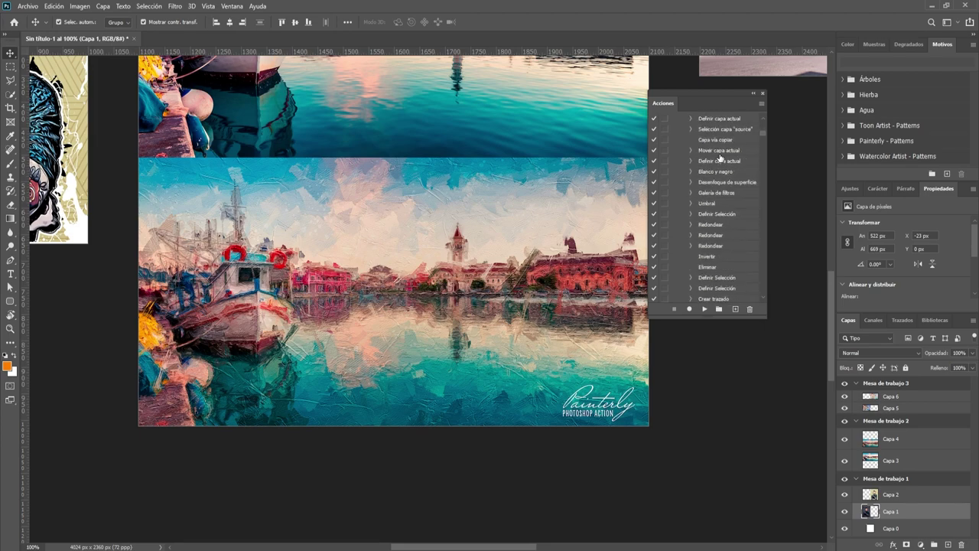
scroll(723, 153, "down", 2)
mouse_move(762, 134)
left_mouse_down()
mouse_move(765, 291)
mouse_move(769, 120)
left_mouse_up()
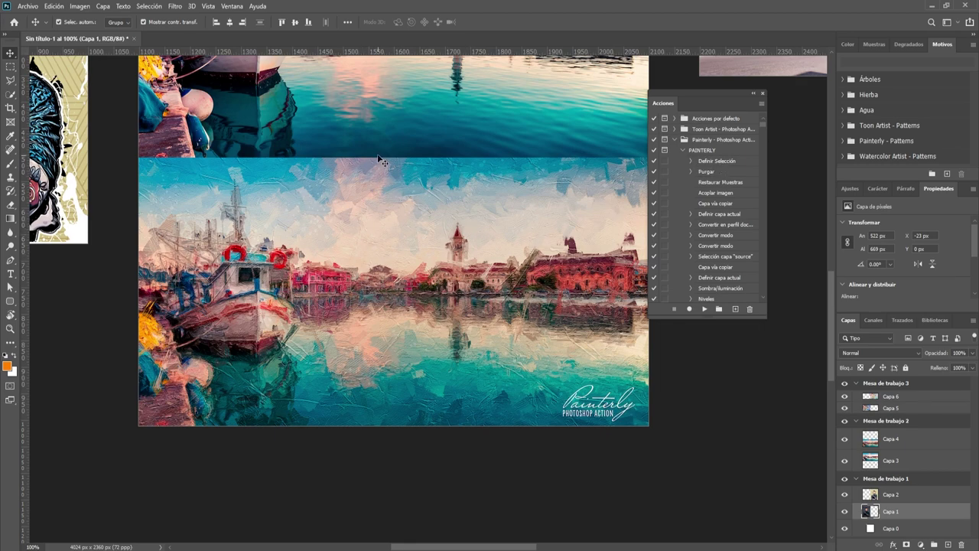
Step: Play the PAINTERLY action on Mesa de trabajo 2, letting its steps run through Niveles
scroll(349, 129, "up", 3)
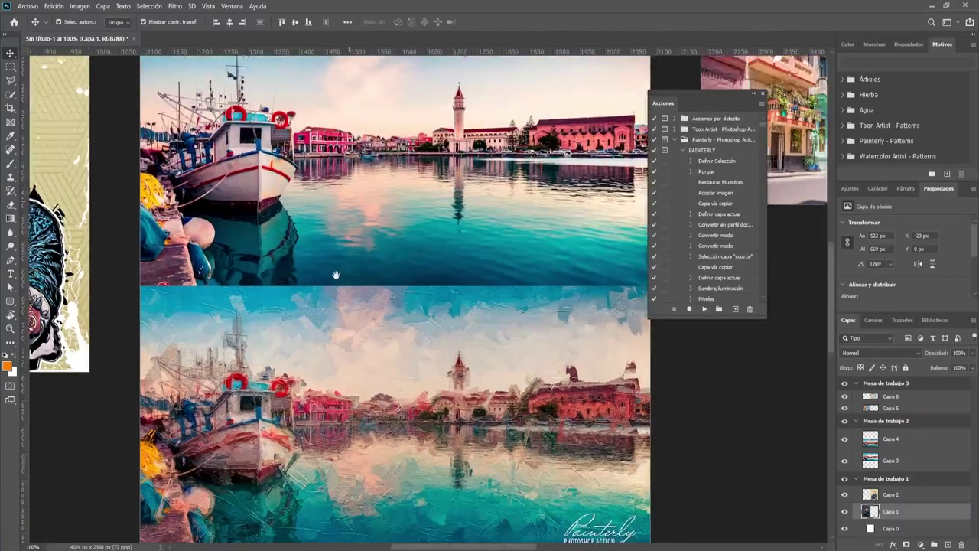
scroll(337, 198, "up", 2)
scroll(335, 214, "up", 2)
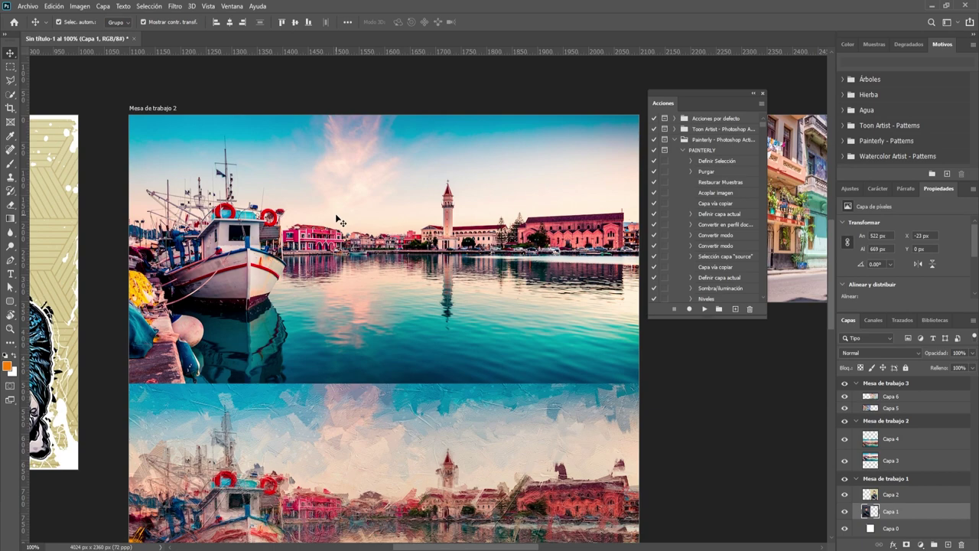
left_click(704, 151)
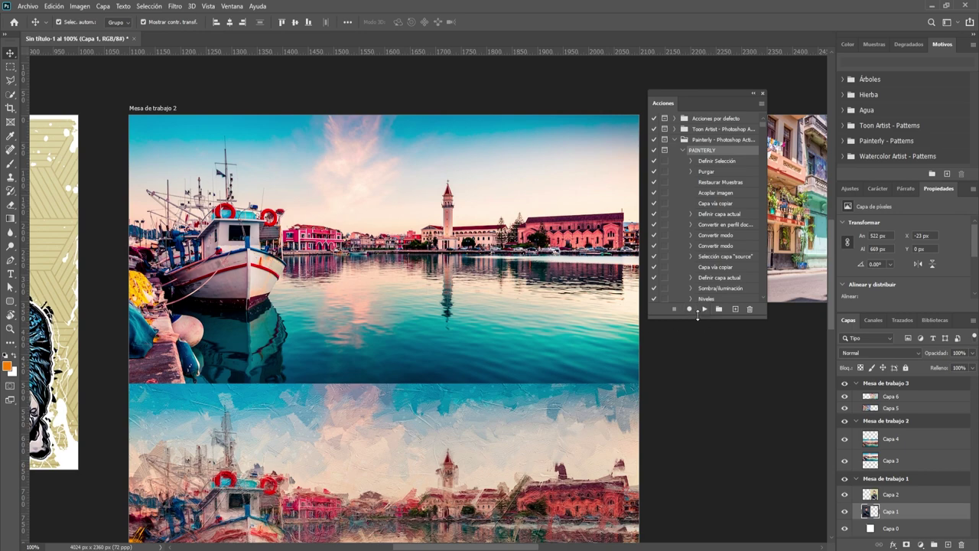
left_click(704, 310)
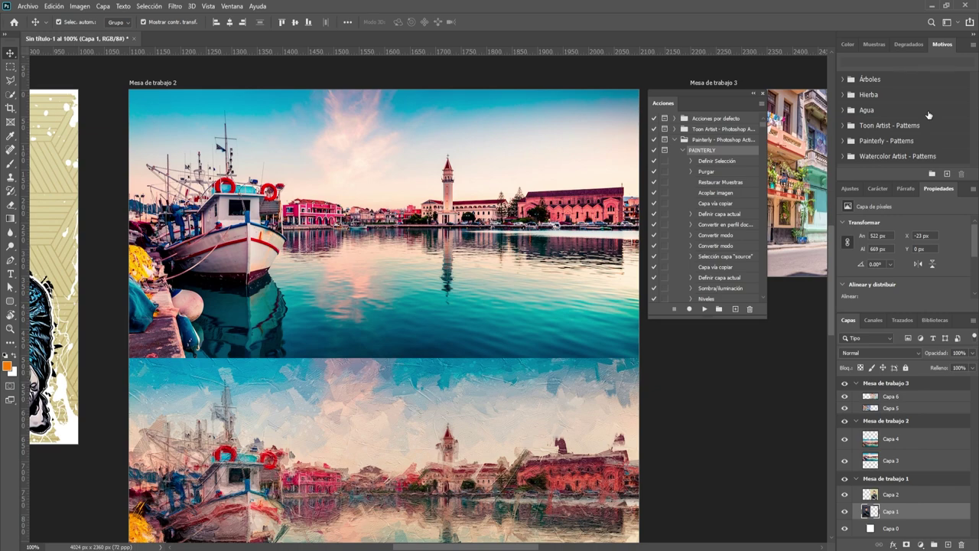
scroll(688, 367, "down", 2)
scroll(584, 306, "down", 2)
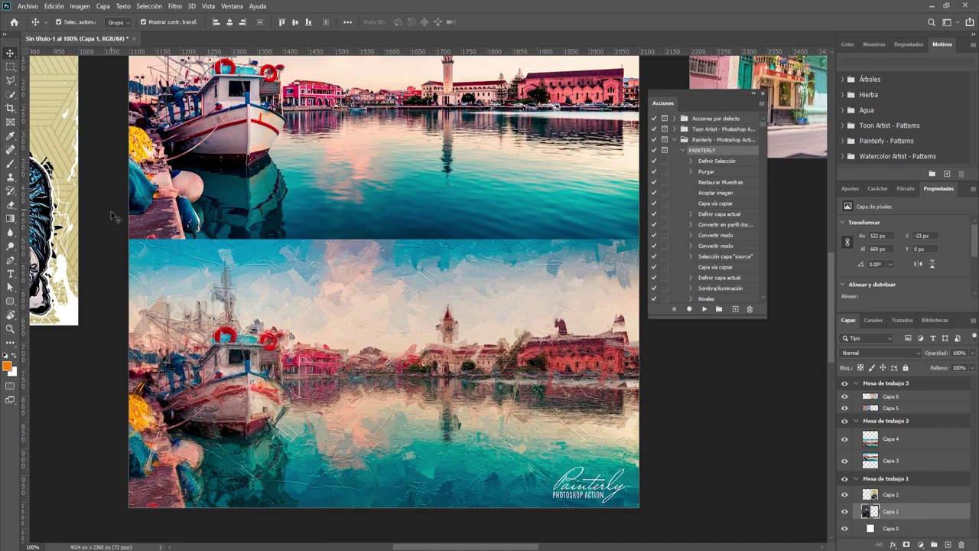
Step: Pan Mesa de trabajo 1 fully into view and clear the layer selection
left_click_drag(110, 208, 637, 317)
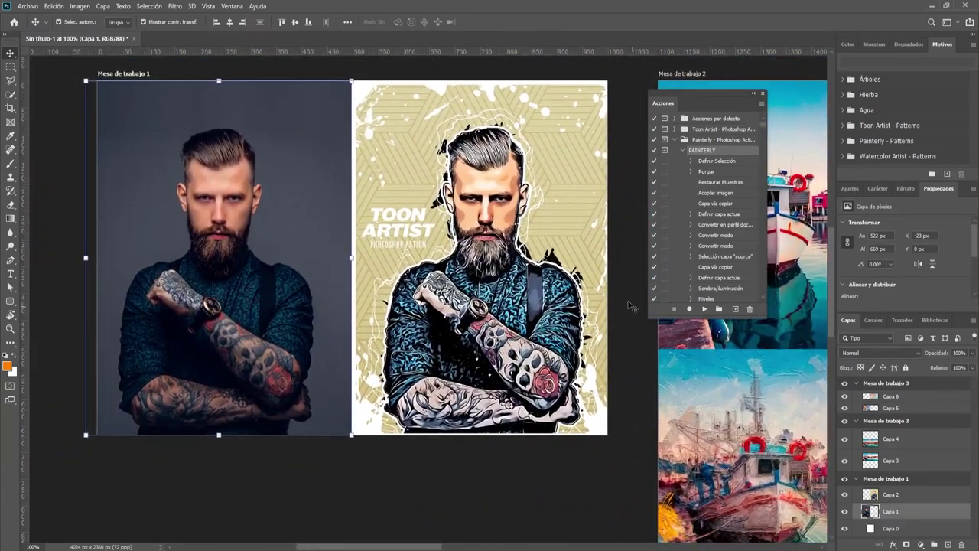
left_click(629, 297)
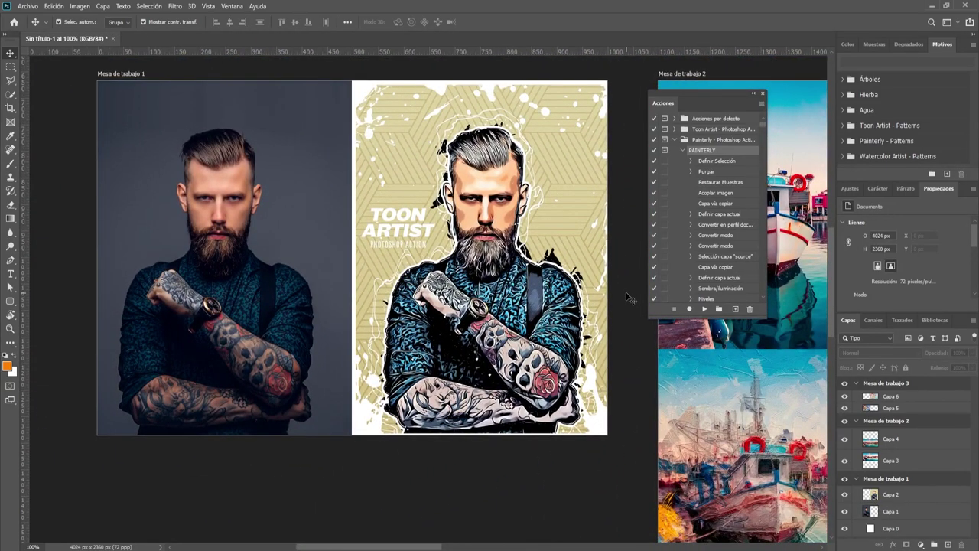